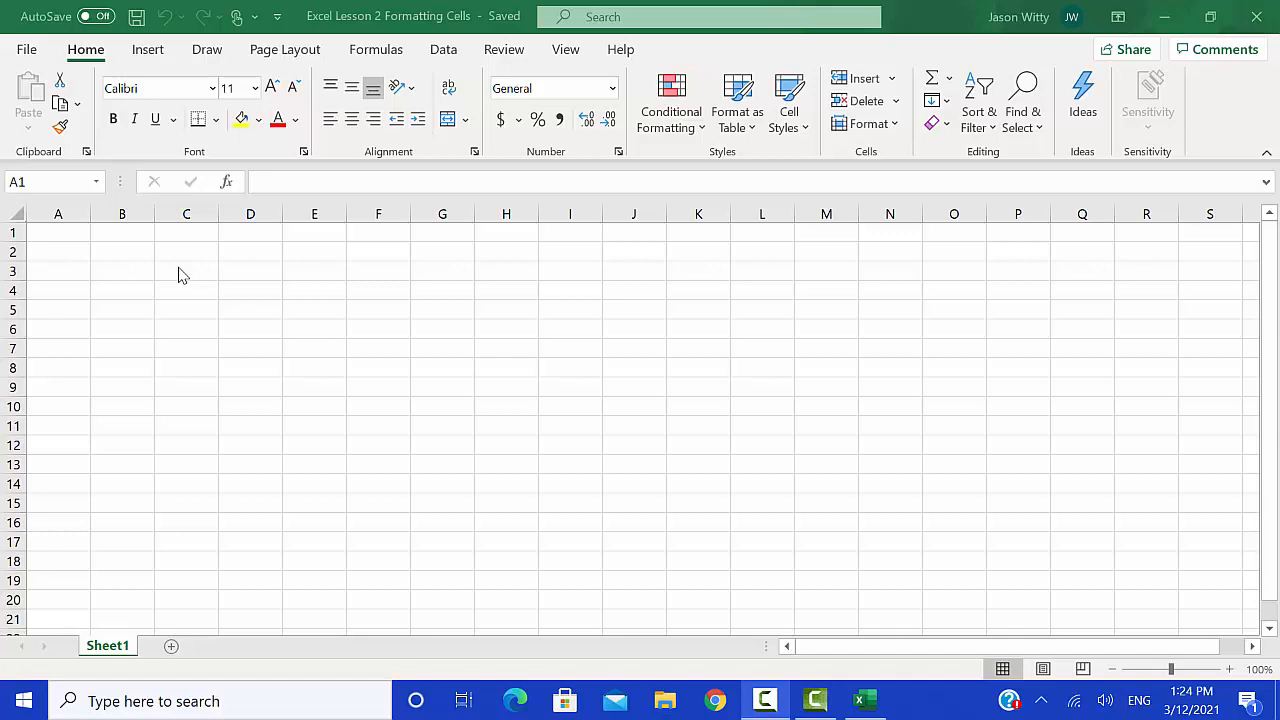
- Enter the column heading "Soft Drink" in cell A1
{"action": "left_click", "coordinate": [58, 237]}
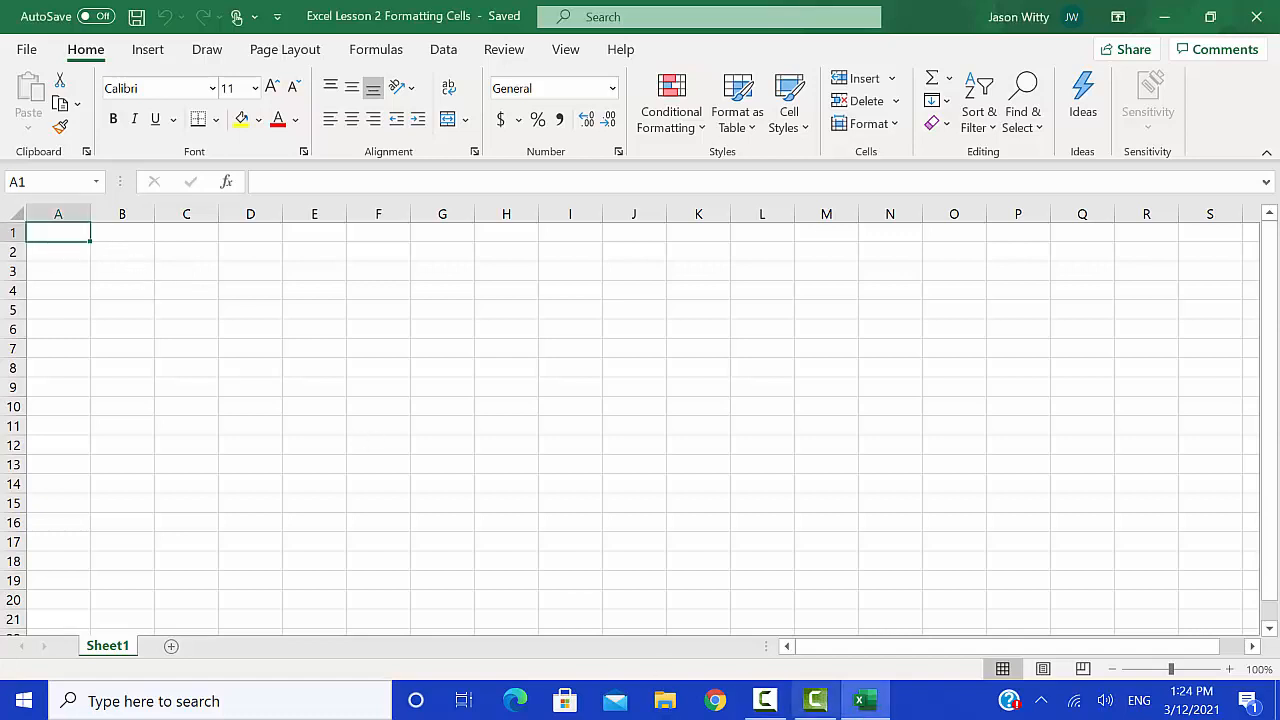
{"action": "type", "text": "Soft"}
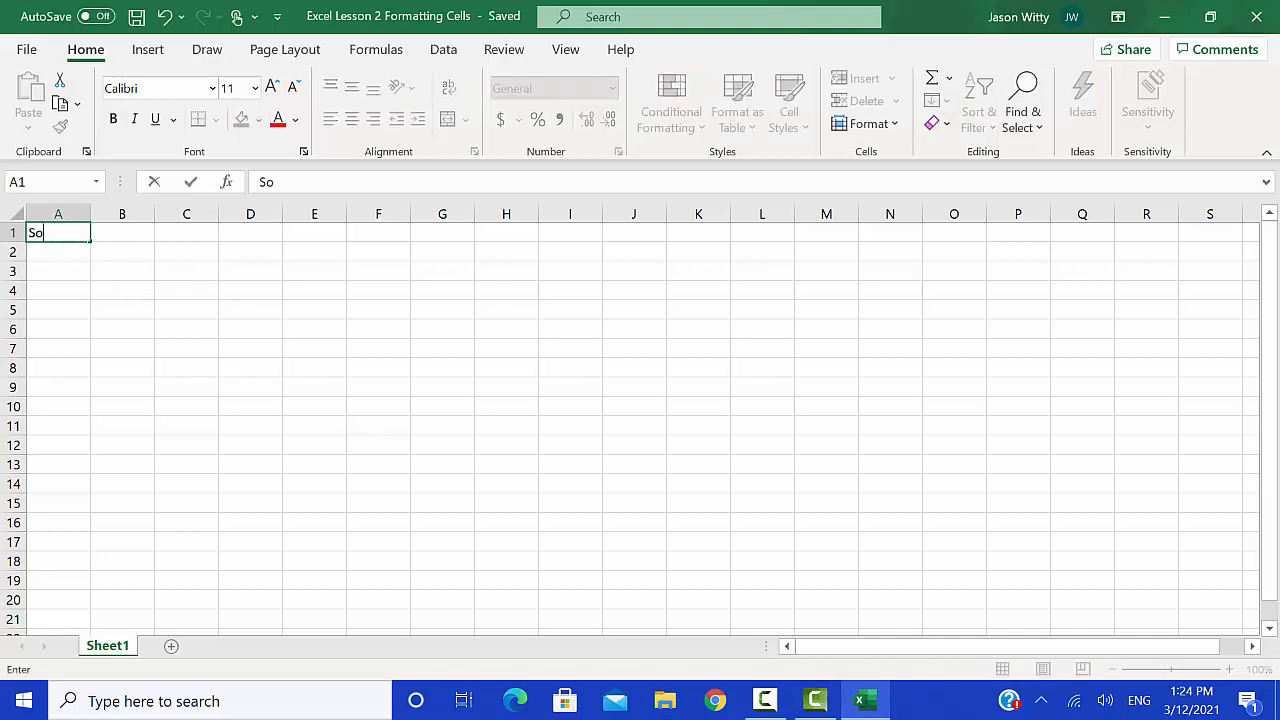
{"action": "type", "text": " Dring"}
{"action": "key", "text": "BackSpace"}
{"action": "type", "text": "k"}
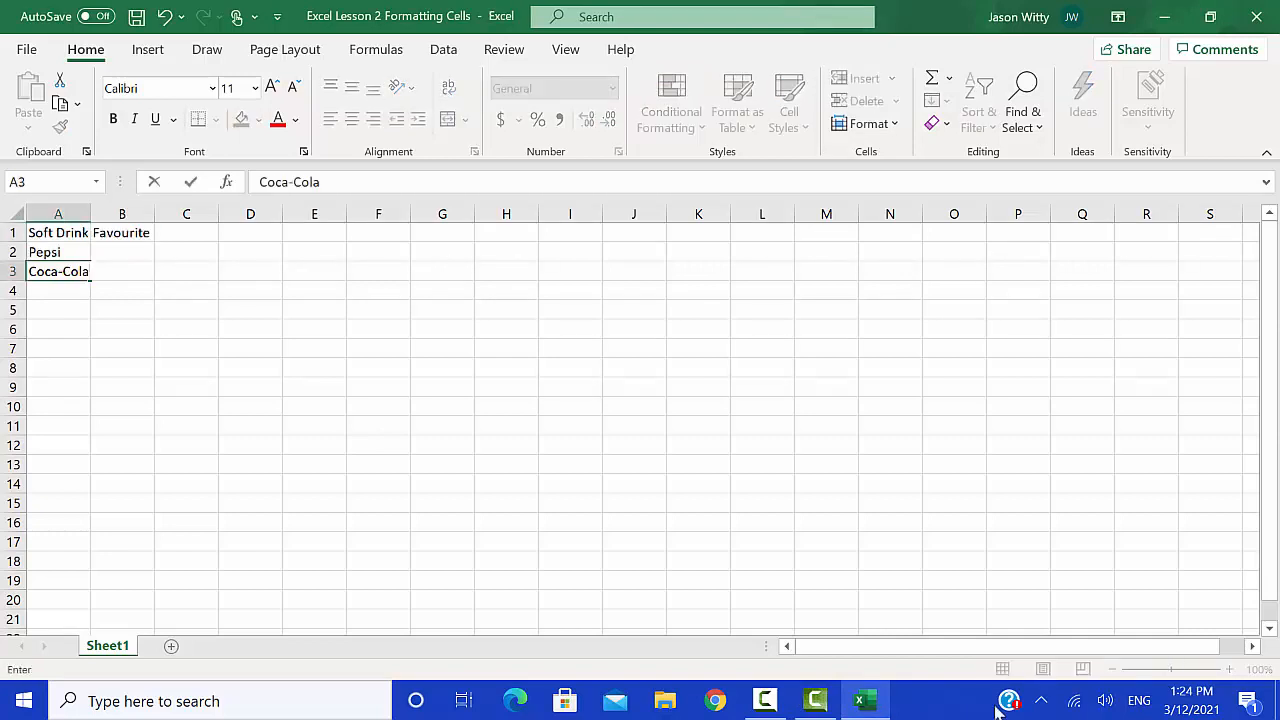
- Continue the drink list in column A from A4 with Orange Crush, Cream Soda, Rootbeer, Ginger Ale, 7-Up and Sprite
{"action": "key", "text": "Return"}
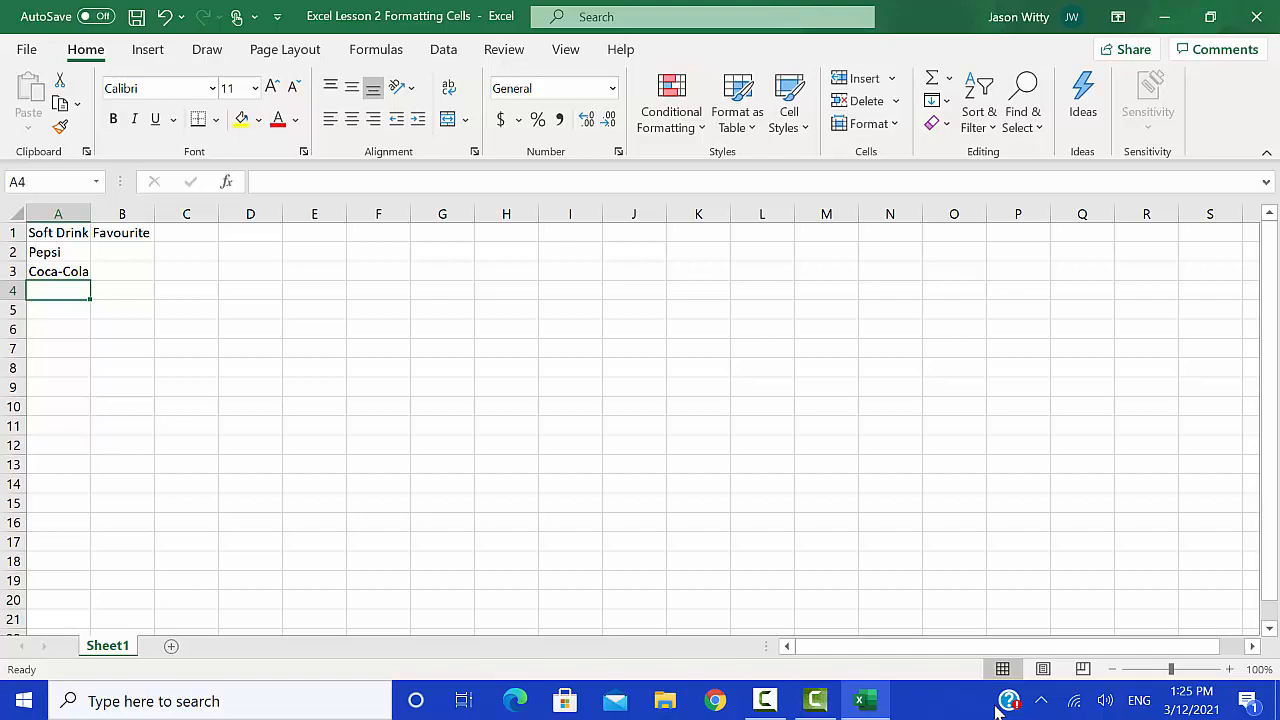
{"action": "type", "text": "Orange"}
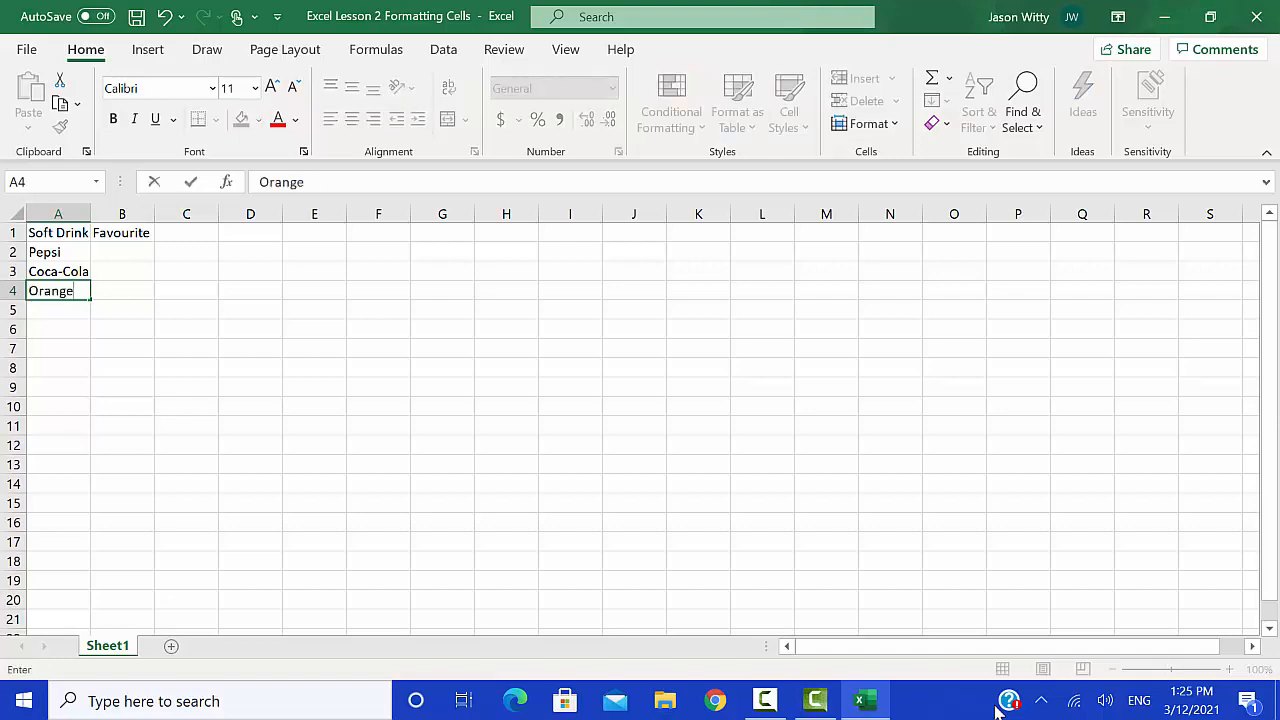
{"action": "type", "text": " S"}
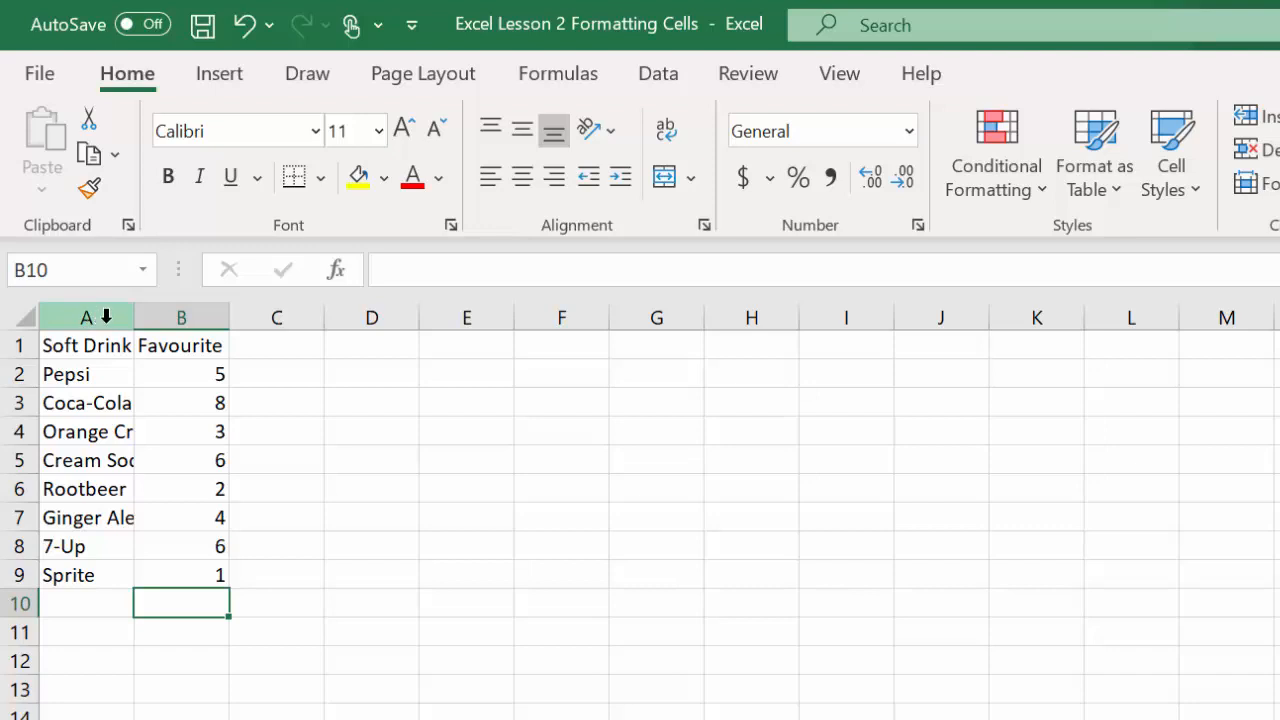
- Select column A, widen it far beyond its entries by hand, and narrow it back to about its original width
{"action": "left_click", "coordinate": [106, 316]}
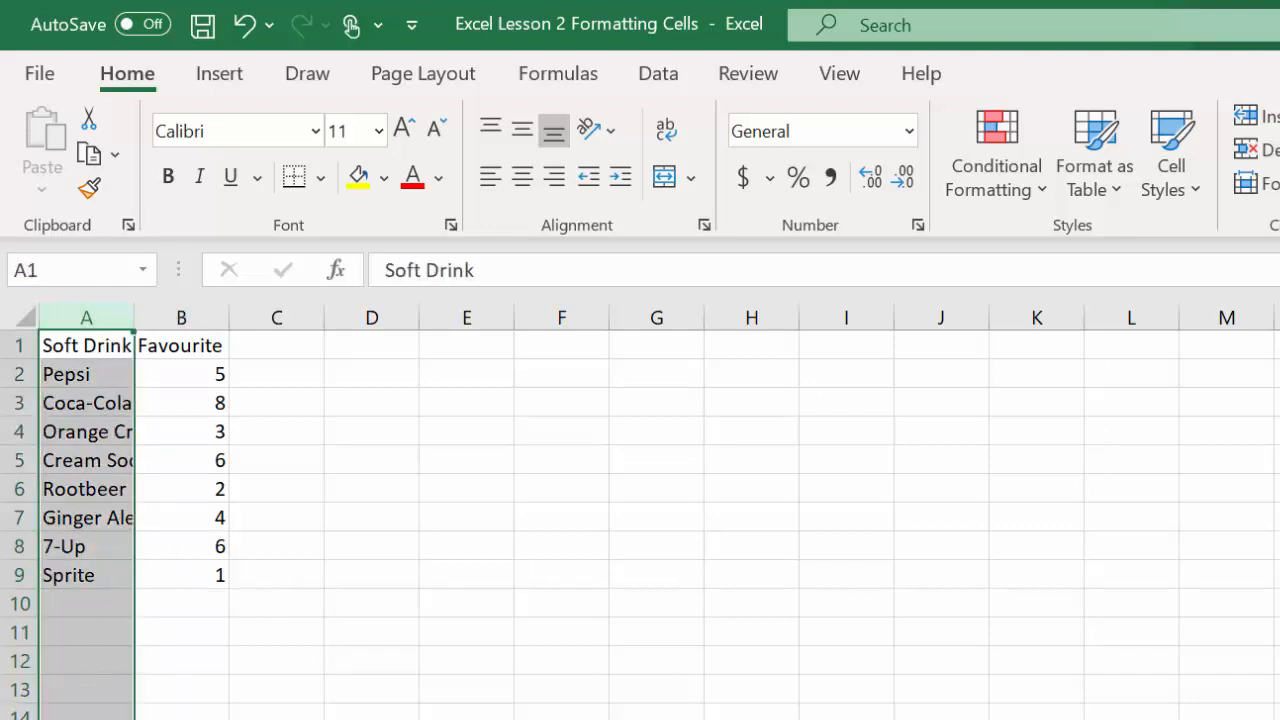
{"action": "scroll", "coordinate": [640, 520], "scroll_direction": "down", "scroll_amount": 19}
{"action": "scroll", "coordinate": [640, 520], "scroll_direction": "up", "scroll_amount": 18}
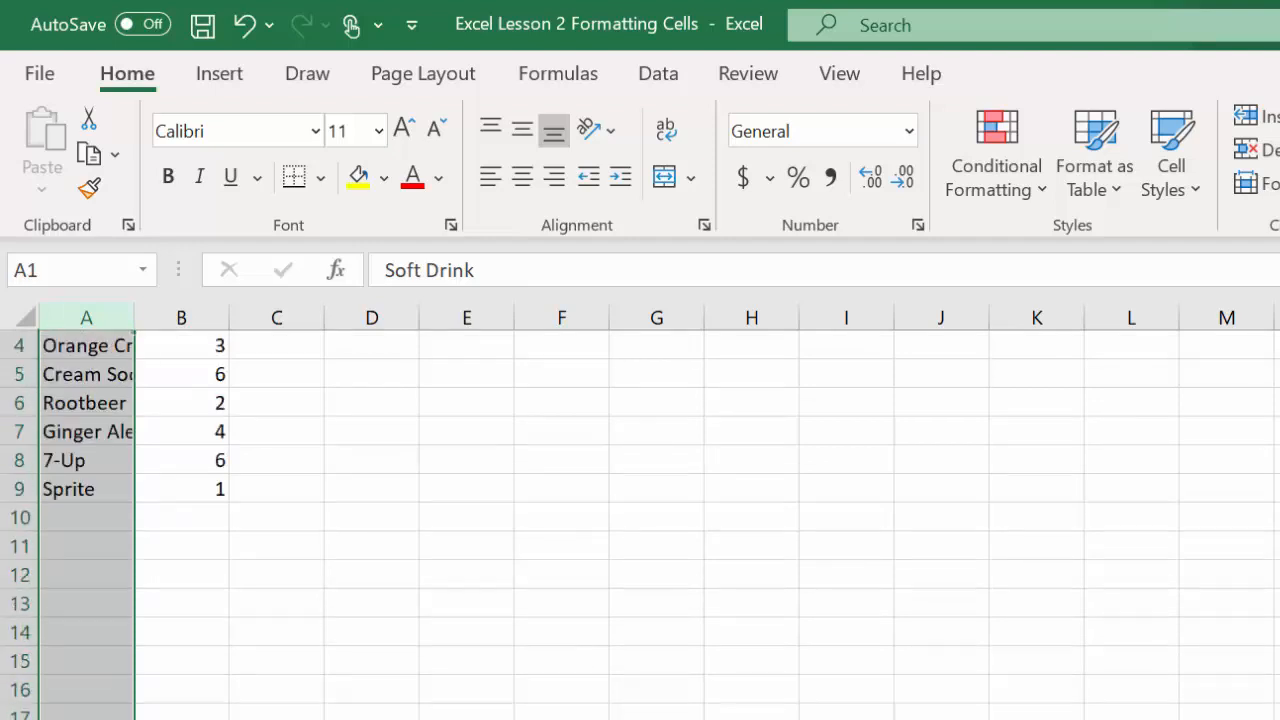
{"action": "scroll", "coordinate": [640, 520], "scroll_direction": "up", "scroll_amount": 1}
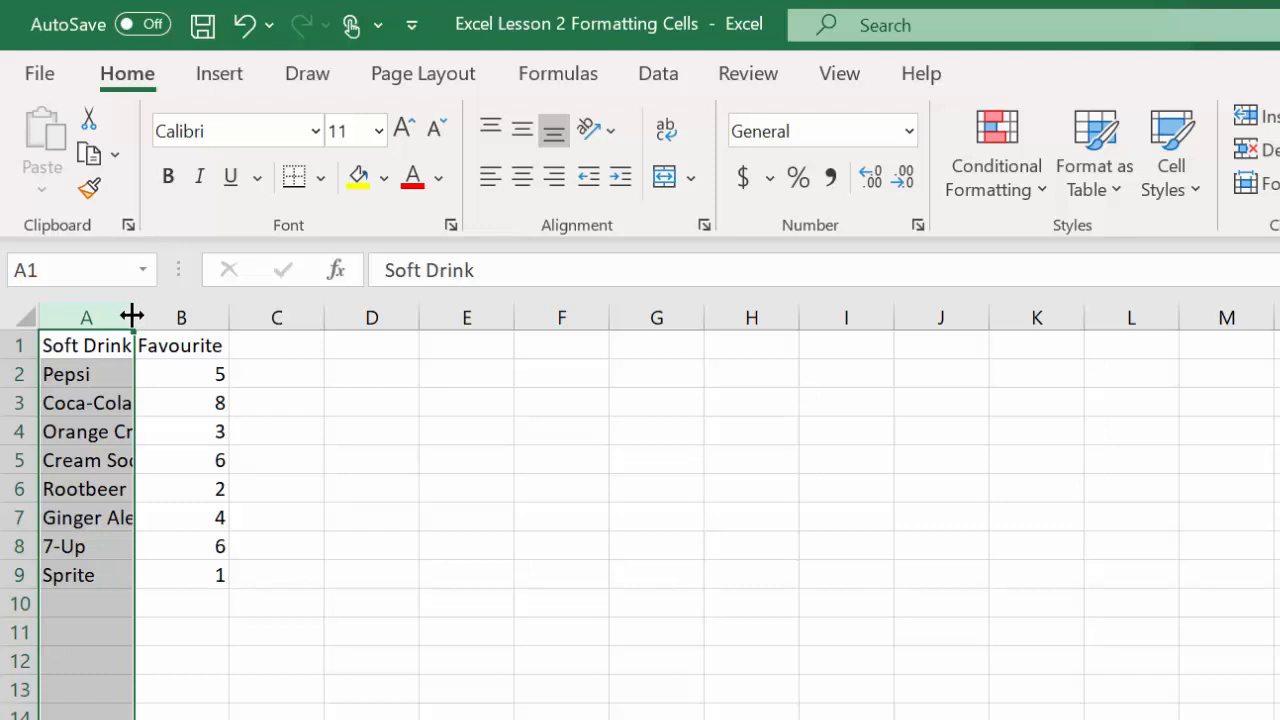
{"action": "left_click_drag", "start_coordinate": [131, 316], "coordinate": [402, 318]}
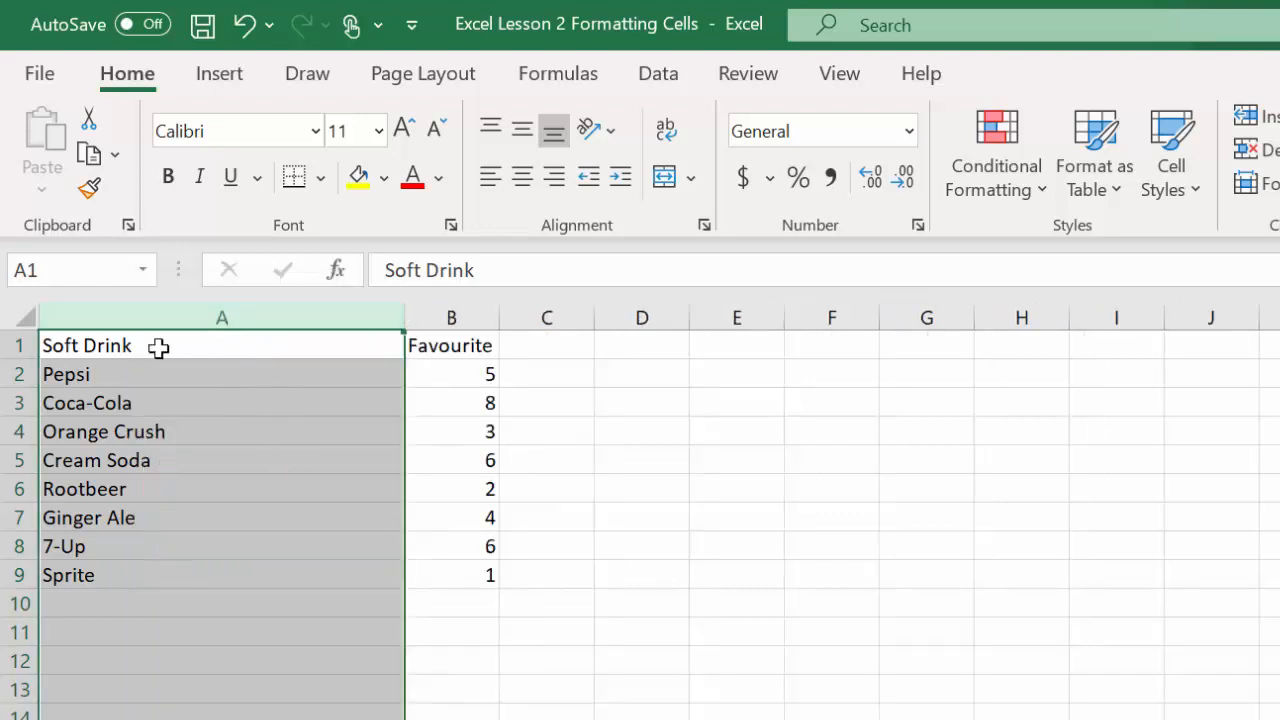
{"action": "left_click_drag", "start_coordinate": [399, 318], "coordinate": [197, 325]}
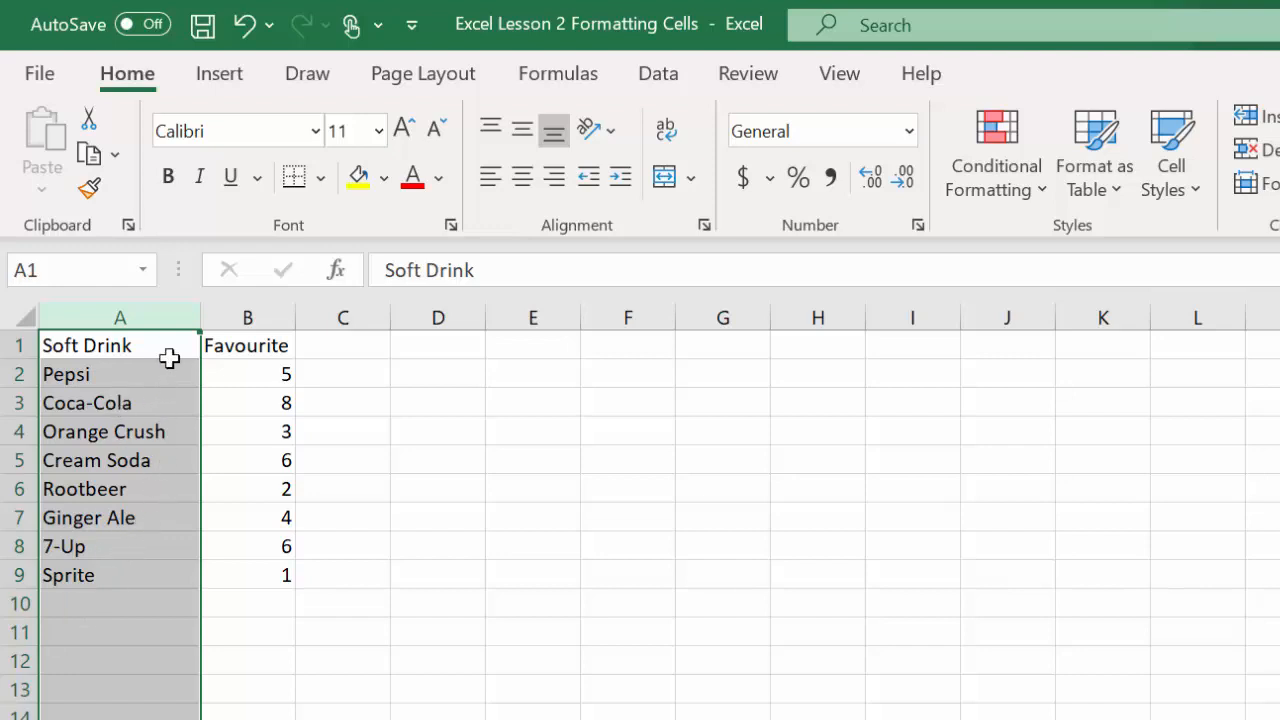
{"action": "left_click_drag", "start_coordinate": [200, 315], "coordinate": [137, 315]}
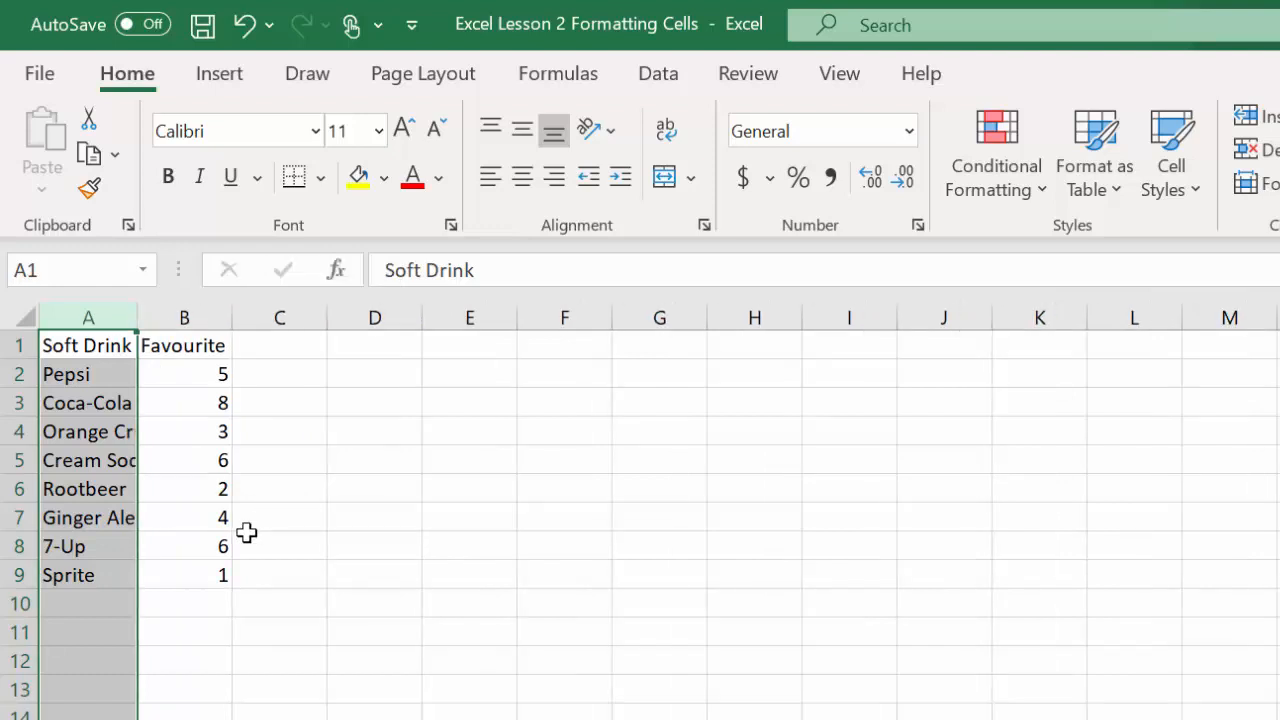
- AutoFit column A to its longest entry, and narrow it slightly by hand
{"action": "double_click", "coordinate": [134, 316]}
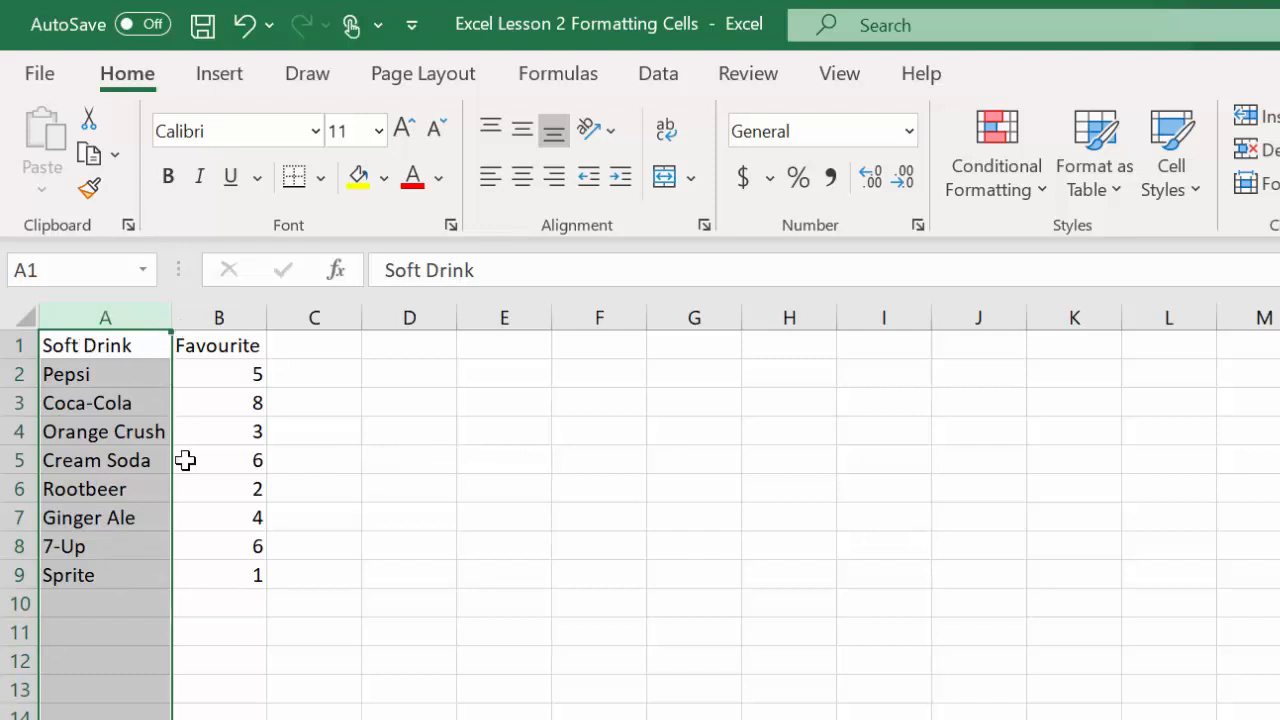
{"action": "mouse_move", "coordinate": [171, 317]}
{"action": "left_mouse_down"}
{"action": "mouse_move", "coordinate": [152, 315]}
{"action": "mouse_move", "coordinate": [239, 314]}
{"action": "mouse_move", "coordinate": [155, 314]}
{"action": "left_mouse_up"}
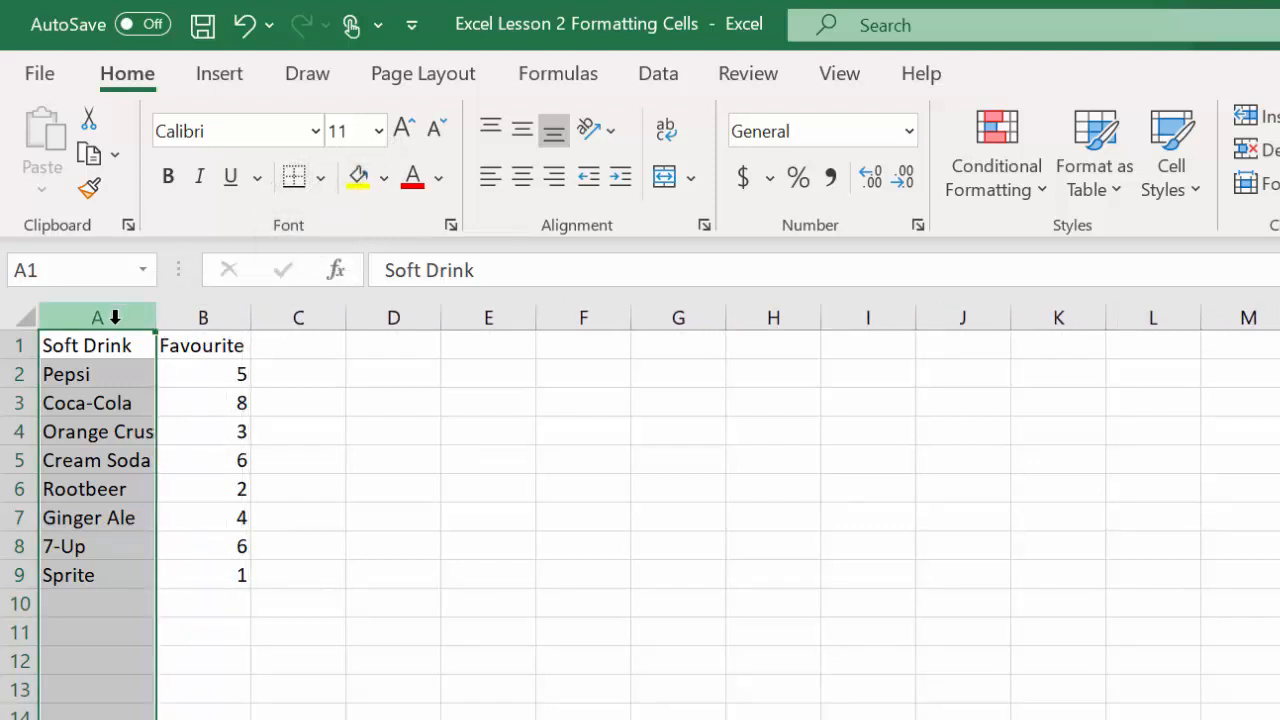
- Set the exact width of column A to 15
{"action": "right_click", "coordinate": [124, 316]}
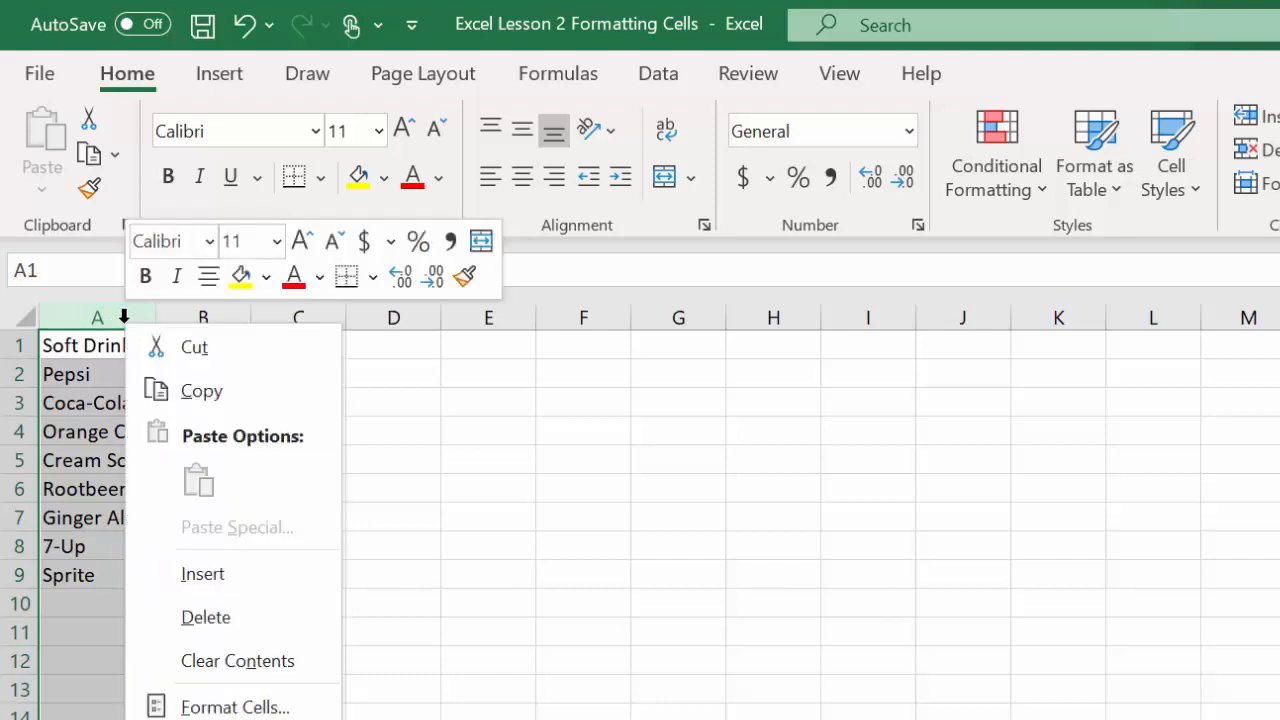
{"action": "left_click", "coordinate": [96, 318]}
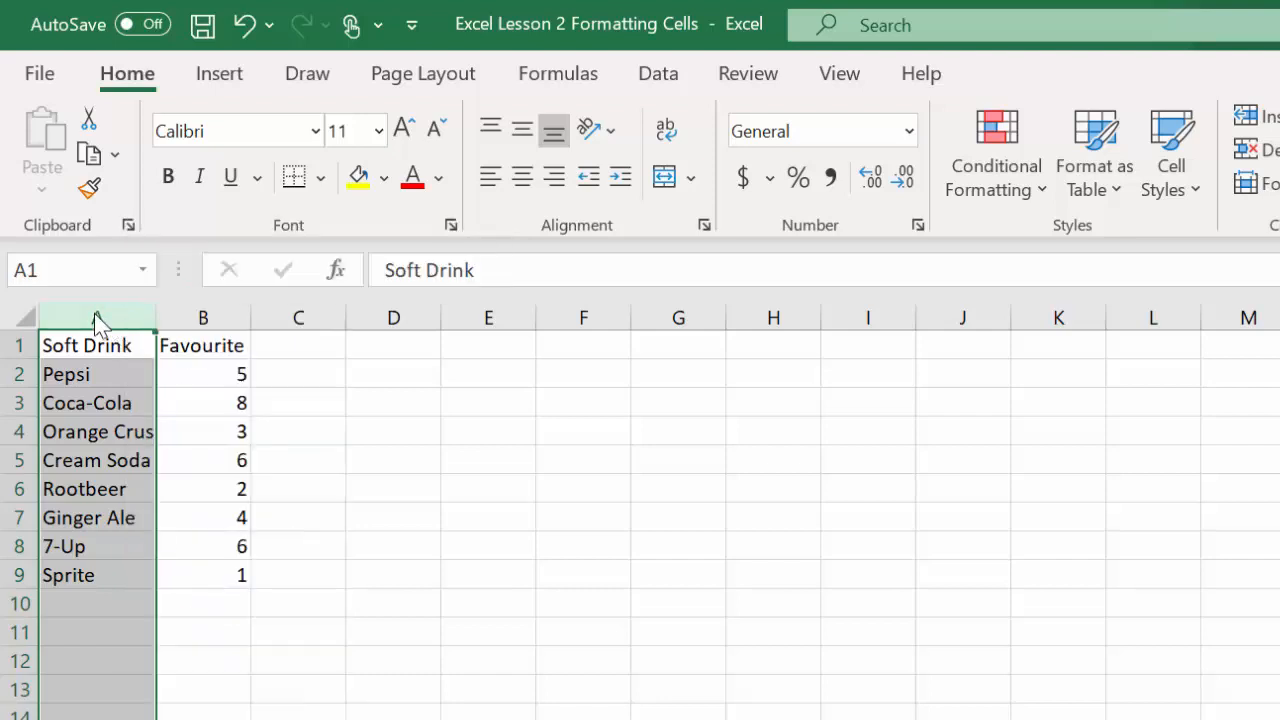
{"action": "right_click", "coordinate": [96, 318]}
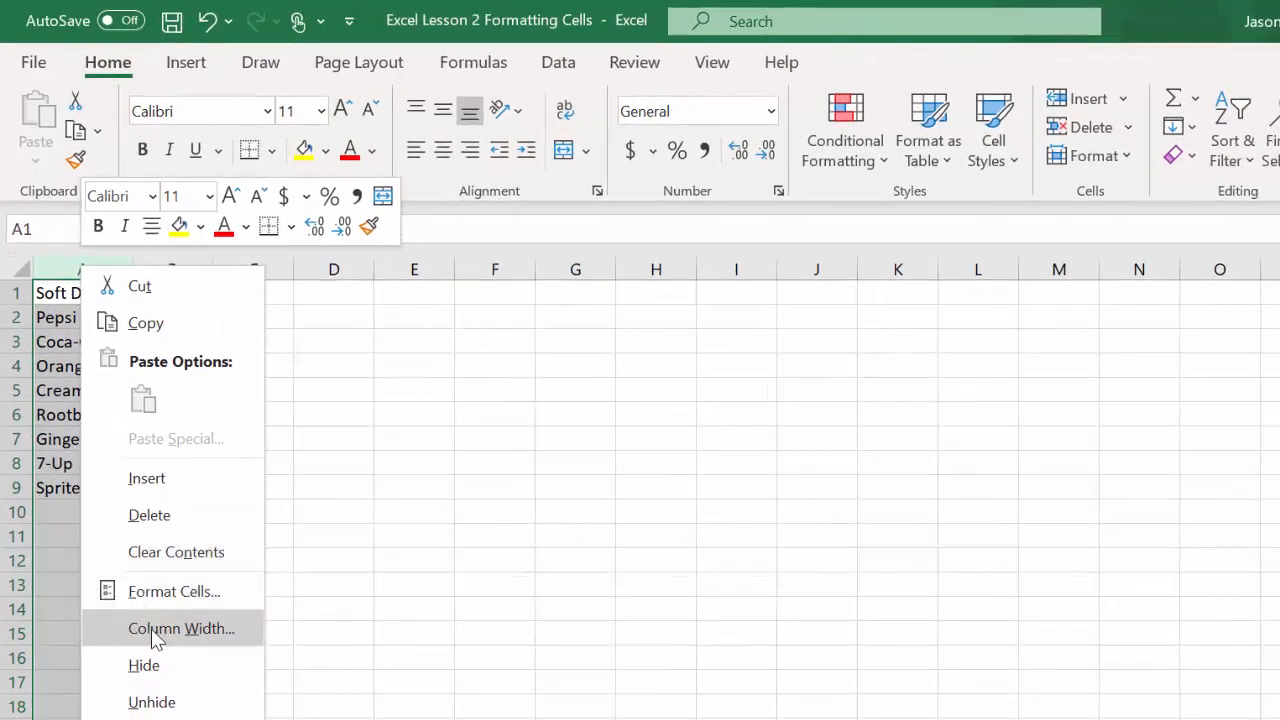
{"action": "left_click", "coordinate": [155, 630]}
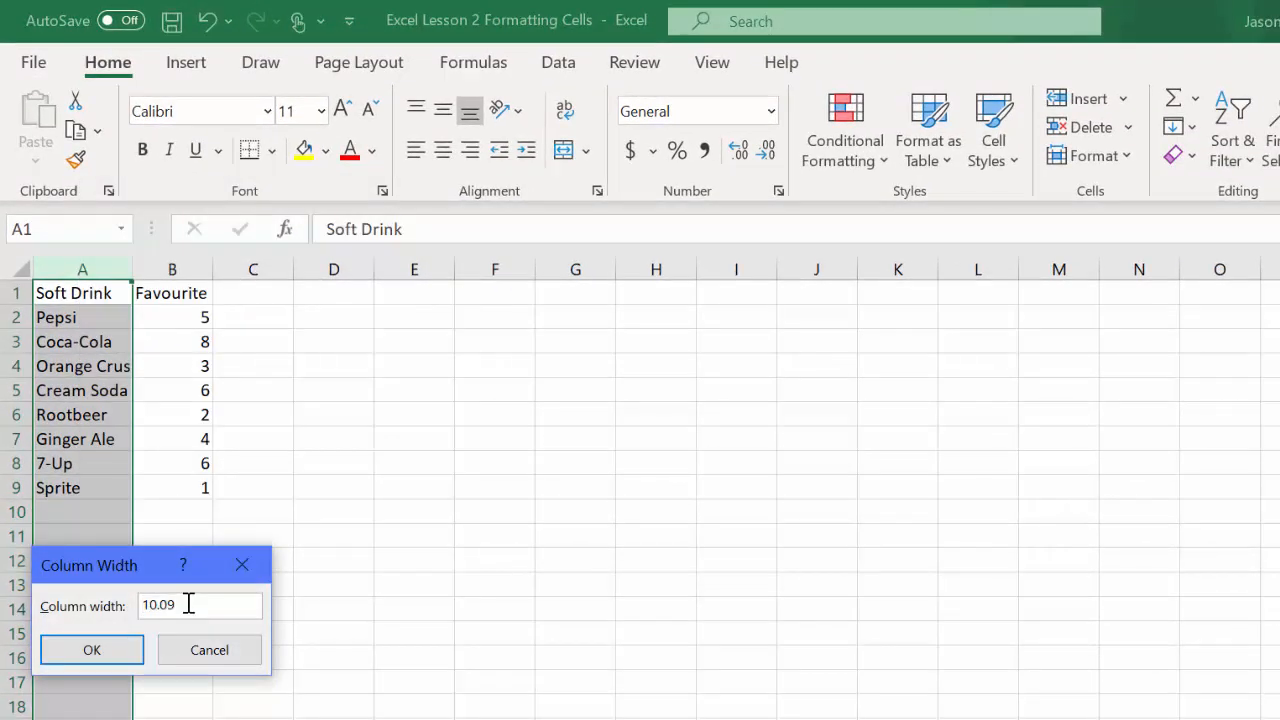
{"action": "left_click_drag", "start_coordinate": [188, 604], "coordinate": [141, 604]}
{"action": "type", "text": "15"}
{"action": "left_click", "coordinate": [89, 652]}
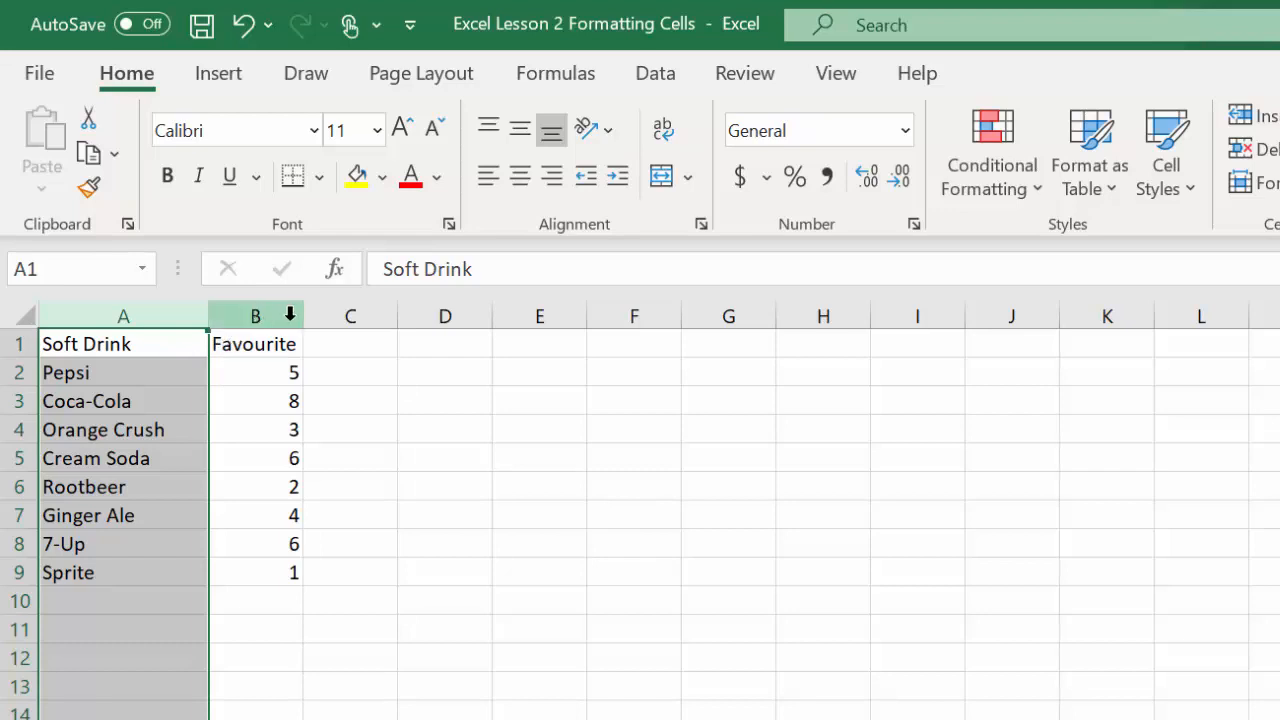
- Widen column B by hand to leave some extra space beside the "Favourite" heading
{"action": "left_click", "coordinate": [239, 345]}
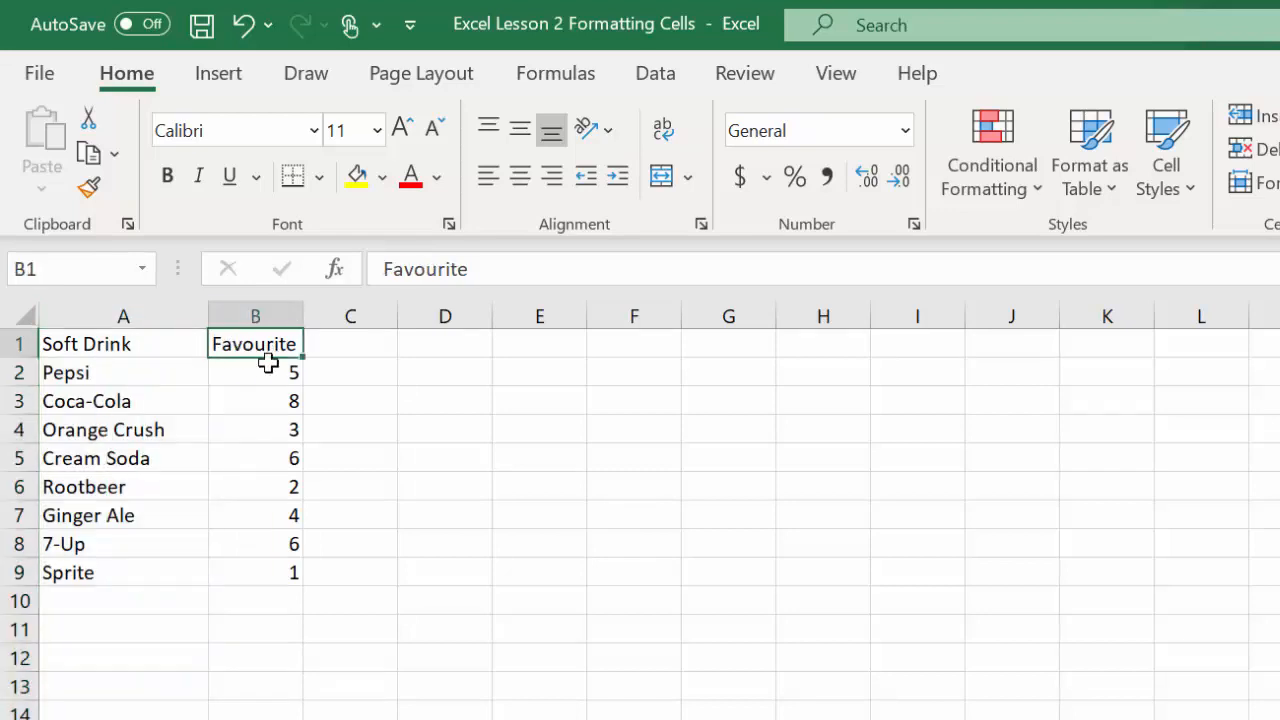
{"action": "left_click_drag", "start_coordinate": [299, 316], "coordinate": [329, 316]}
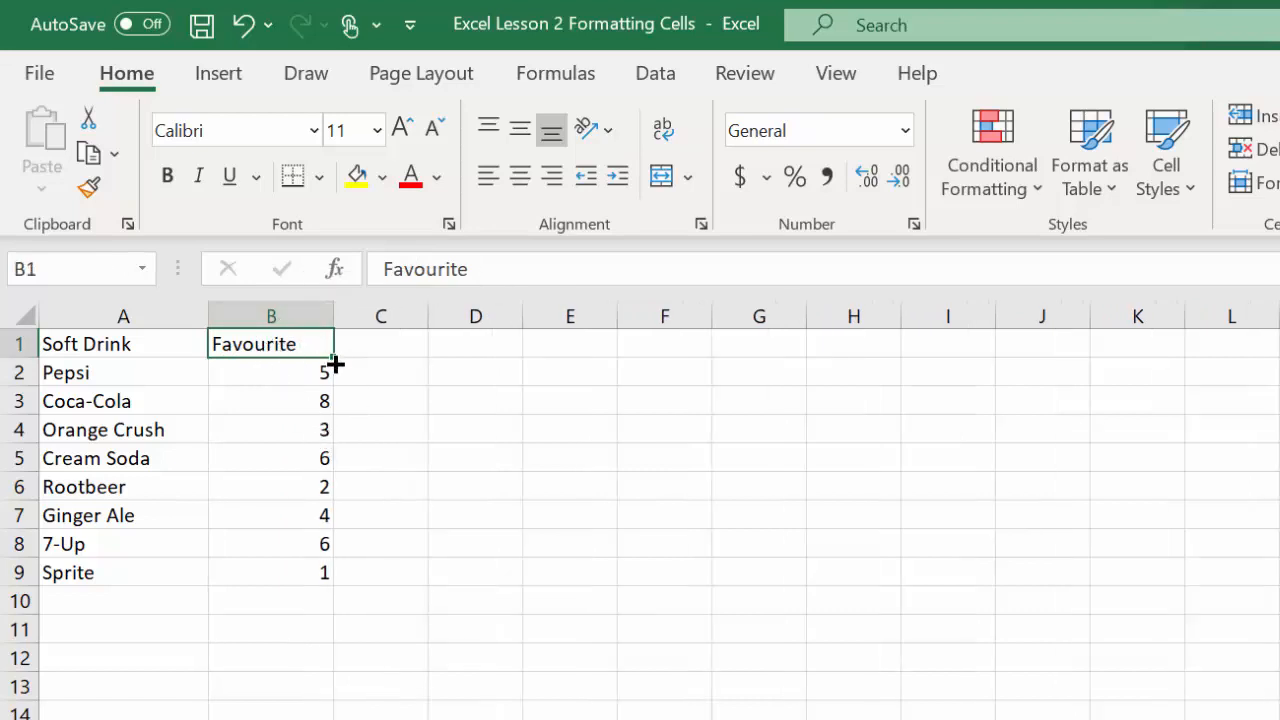
{"action": "left_click_drag", "start_coordinate": [331, 316], "coordinate": [348, 316]}
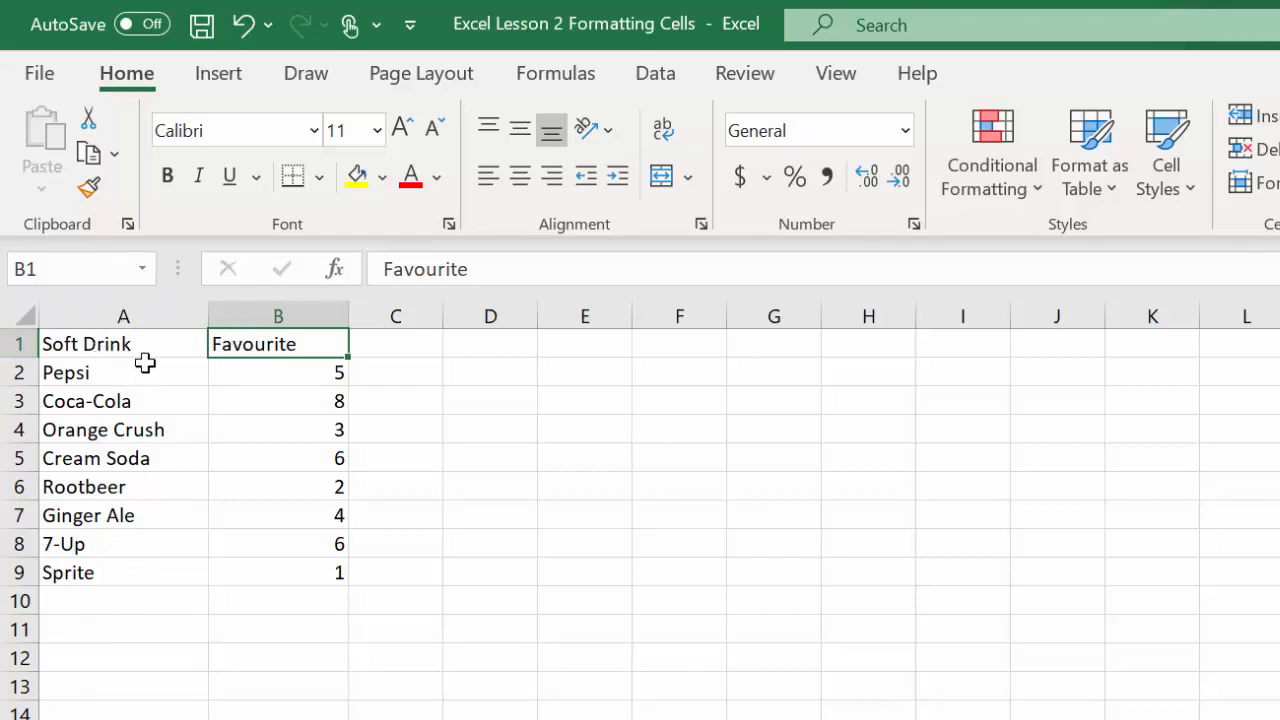
- Insert two blank rows above the heading row of the soft drink table
{"action": "left_click", "coordinate": [14, 343]}
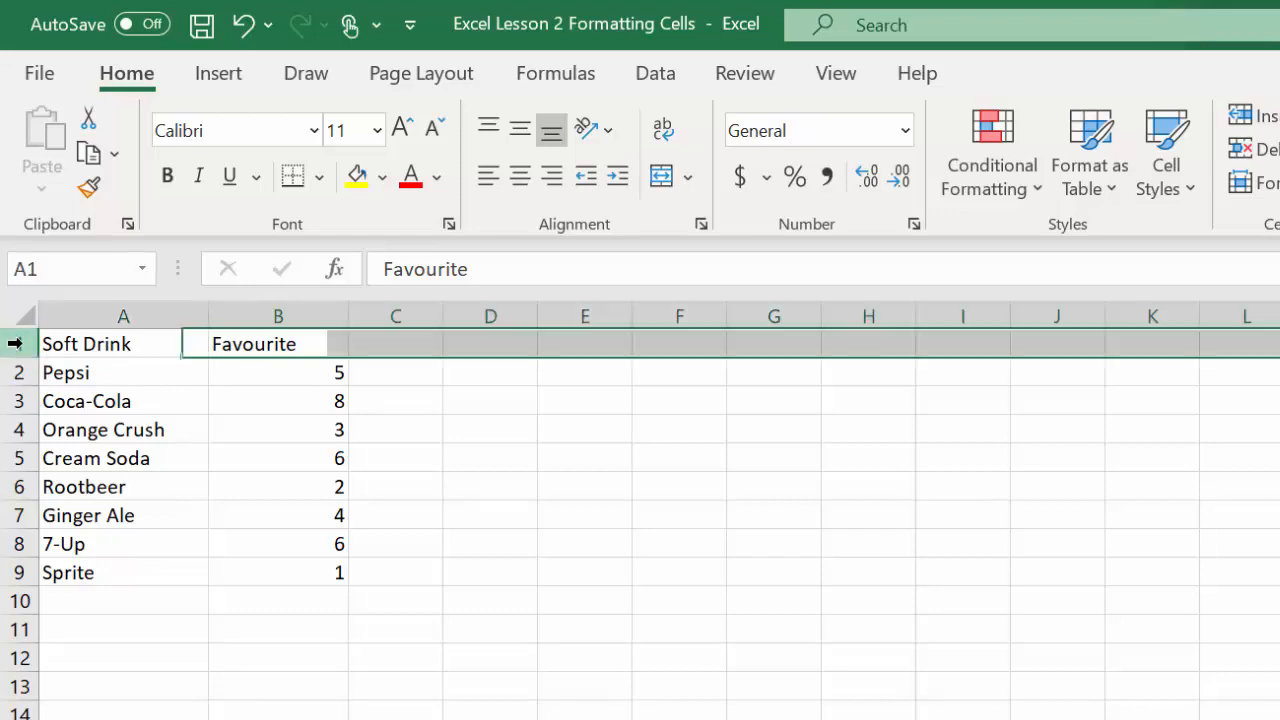
{"action": "right_click", "coordinate": [14, 343]}
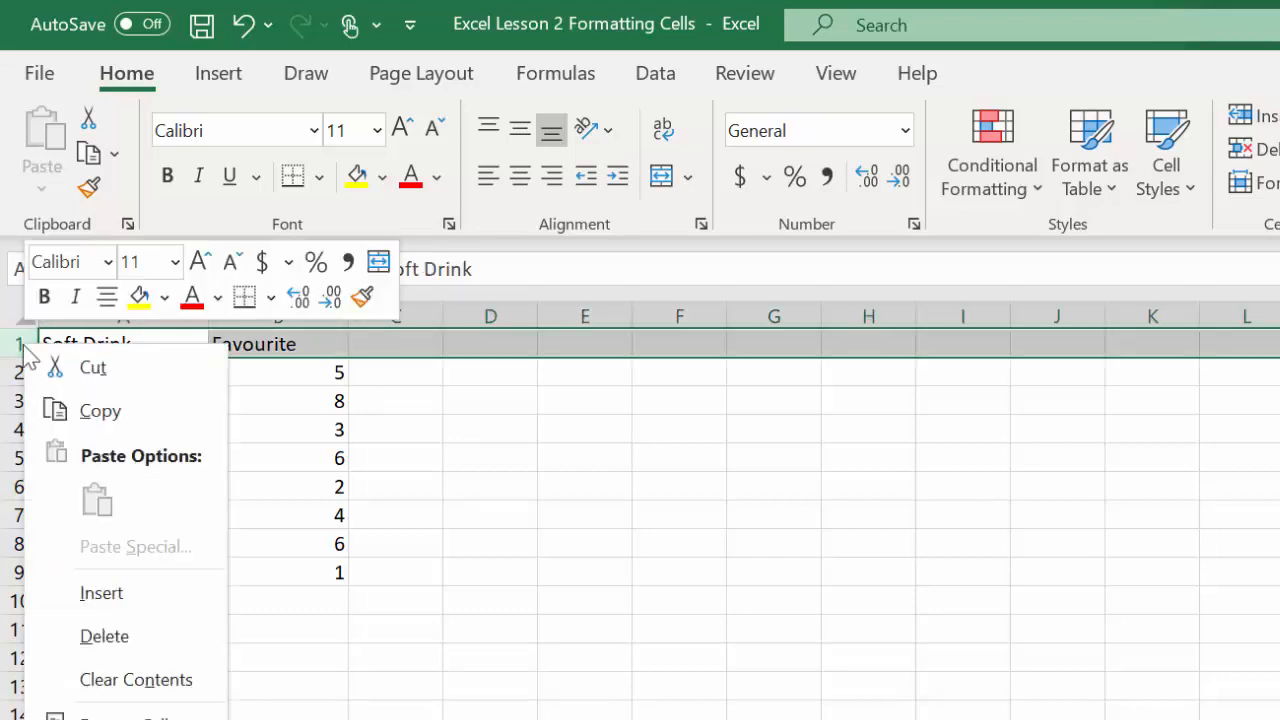
{"action": "left_click", "coordinate": [115, 594]}
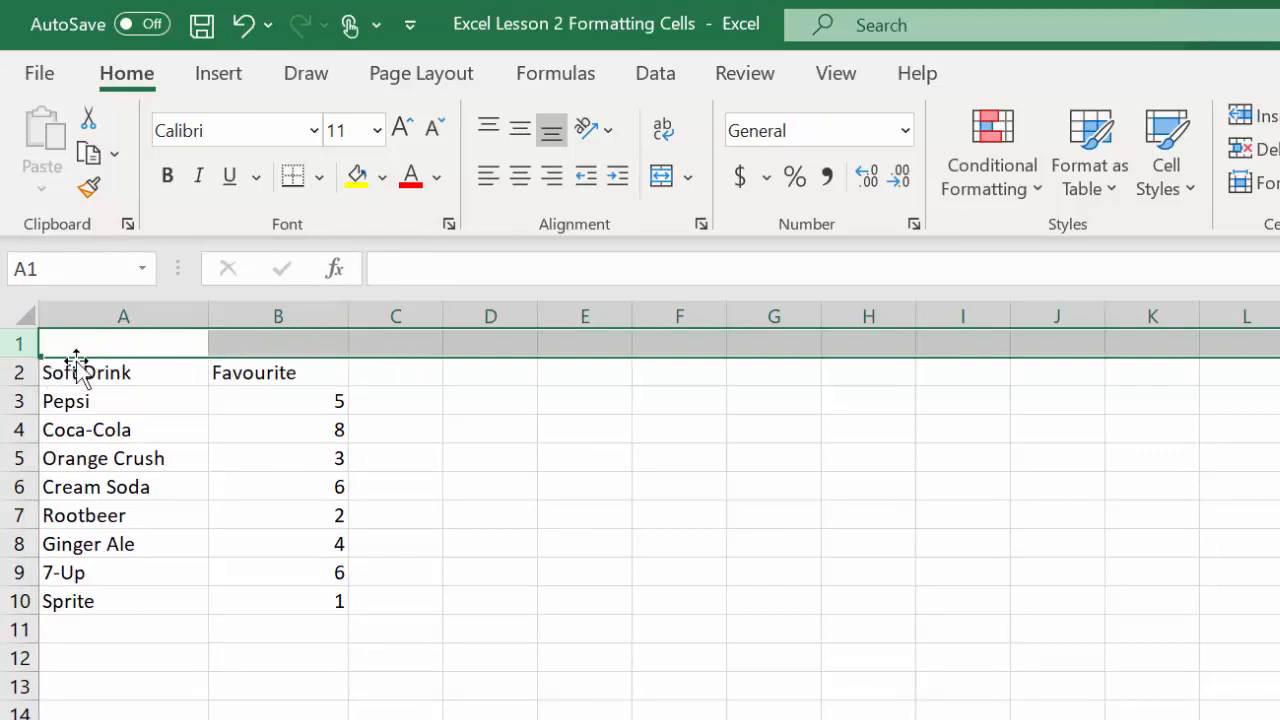
{"action": "right_click", "coordinate": [20, 342]}
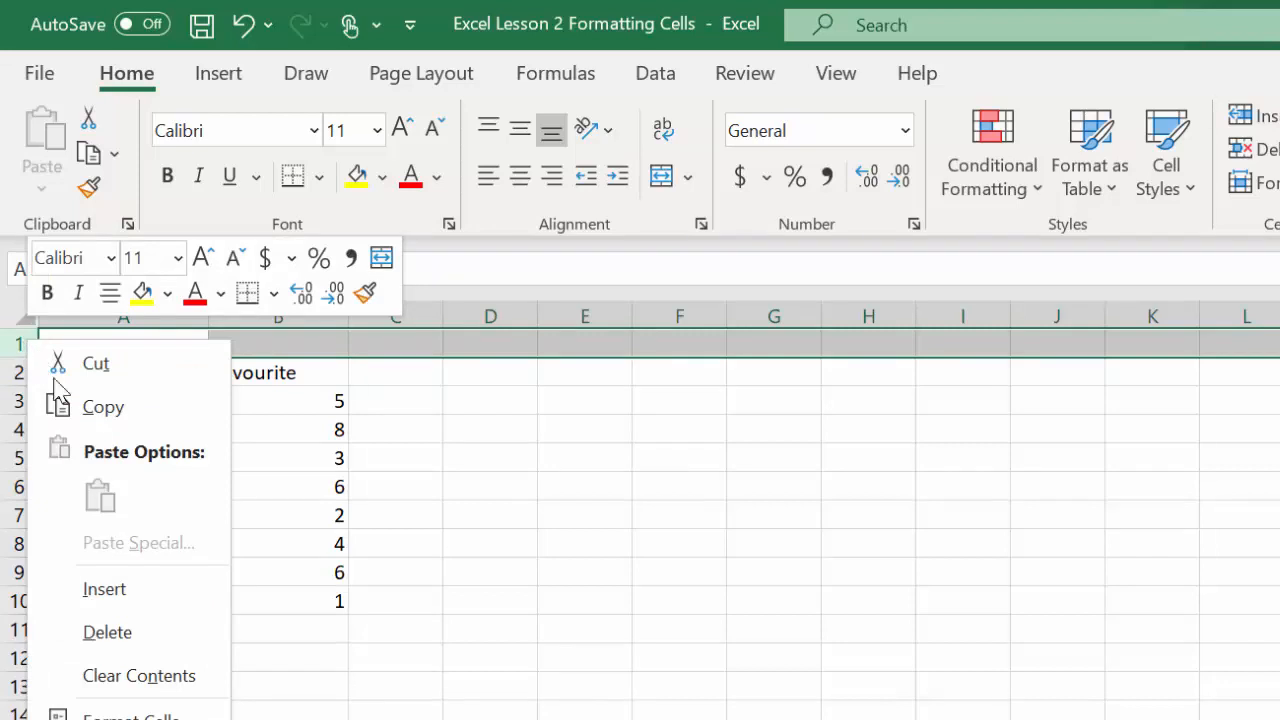
{"action": "left_click", "coordinate": [86, 589]}
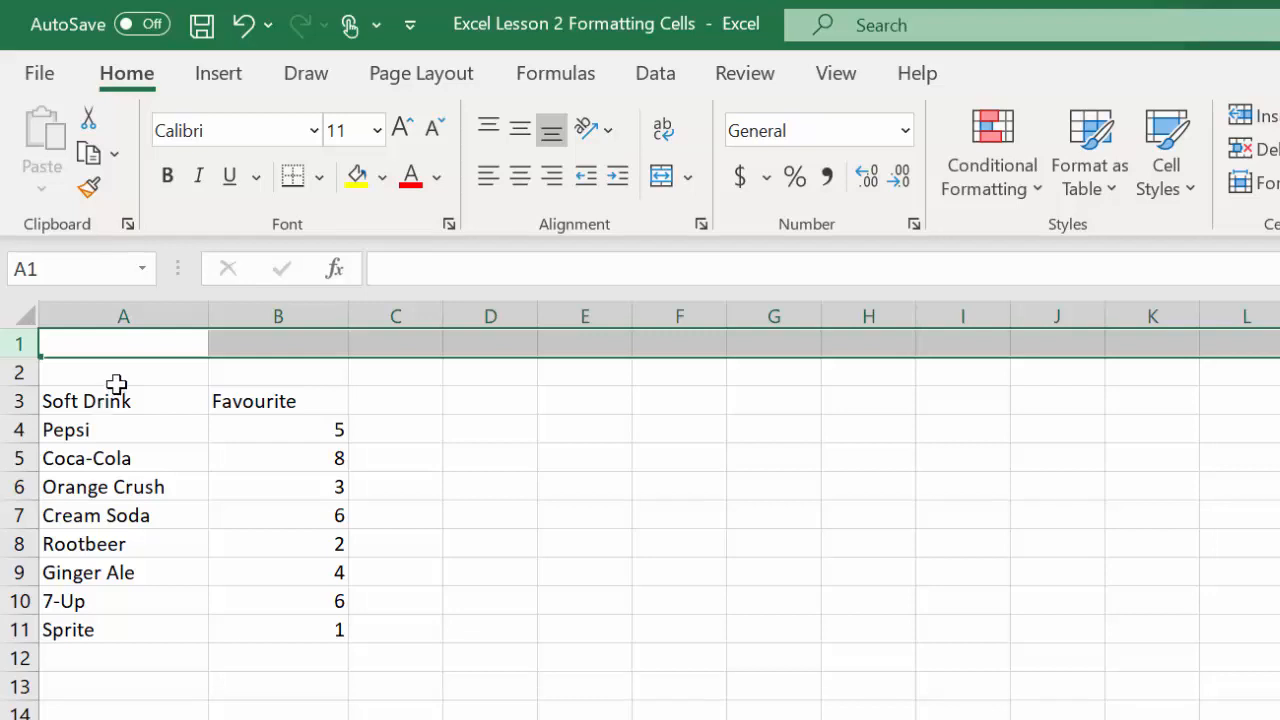
- Enter the title "Our Favourite Softdrinks" in cell A1
{"action": "left_click", "coordinate": [117, 344]}
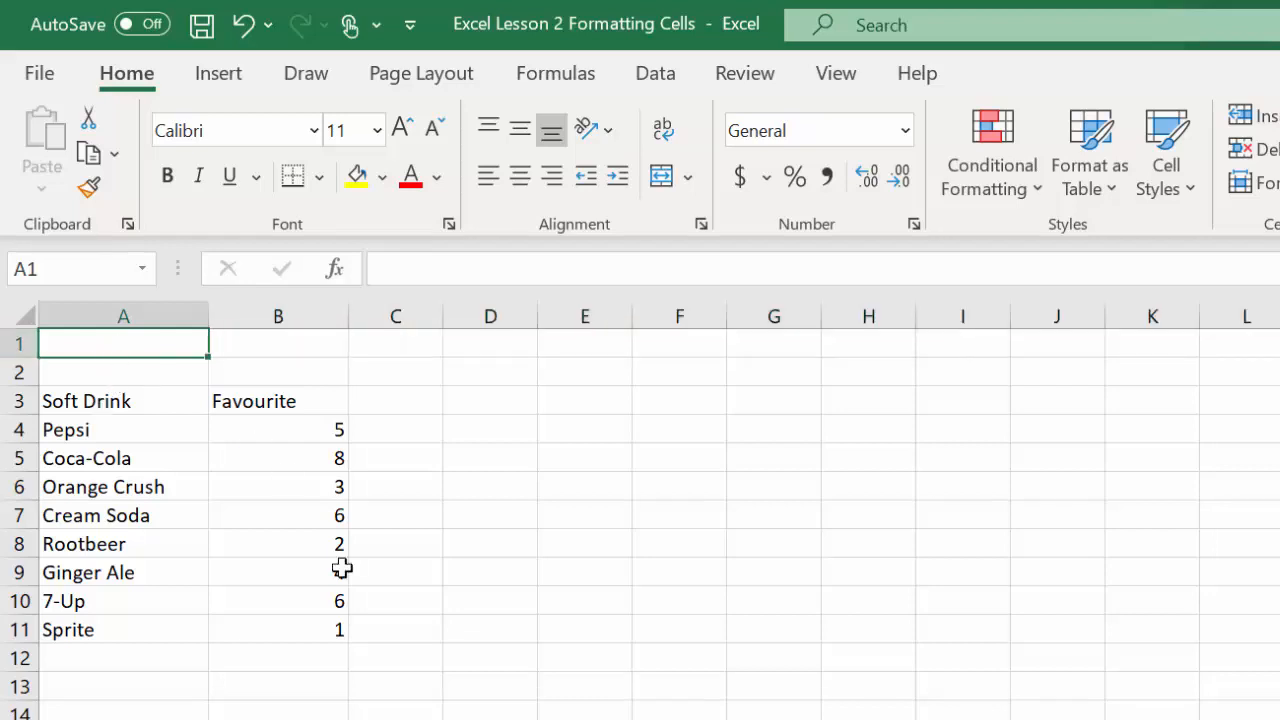
{"action": "type", "text": "Our"}
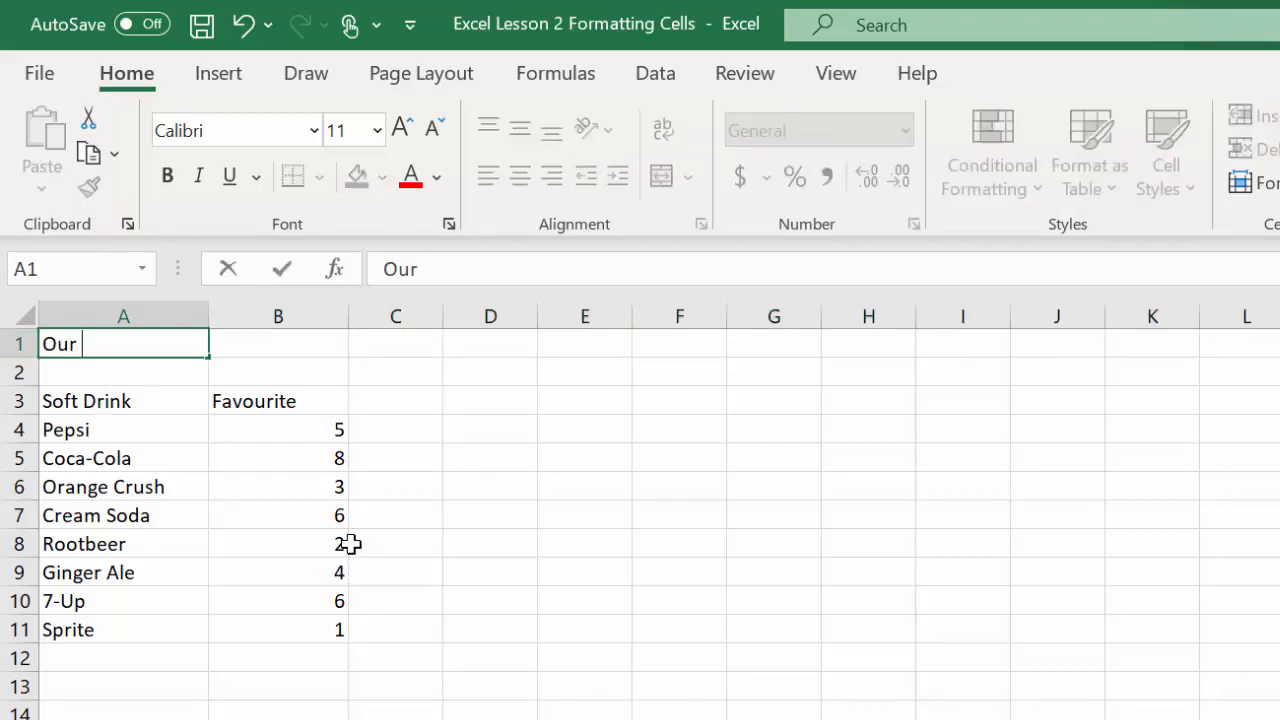
{"action": "type", "text": " Favourite Softdrinks"}
{"action": "left_click", "coordinate": [208, 627]}
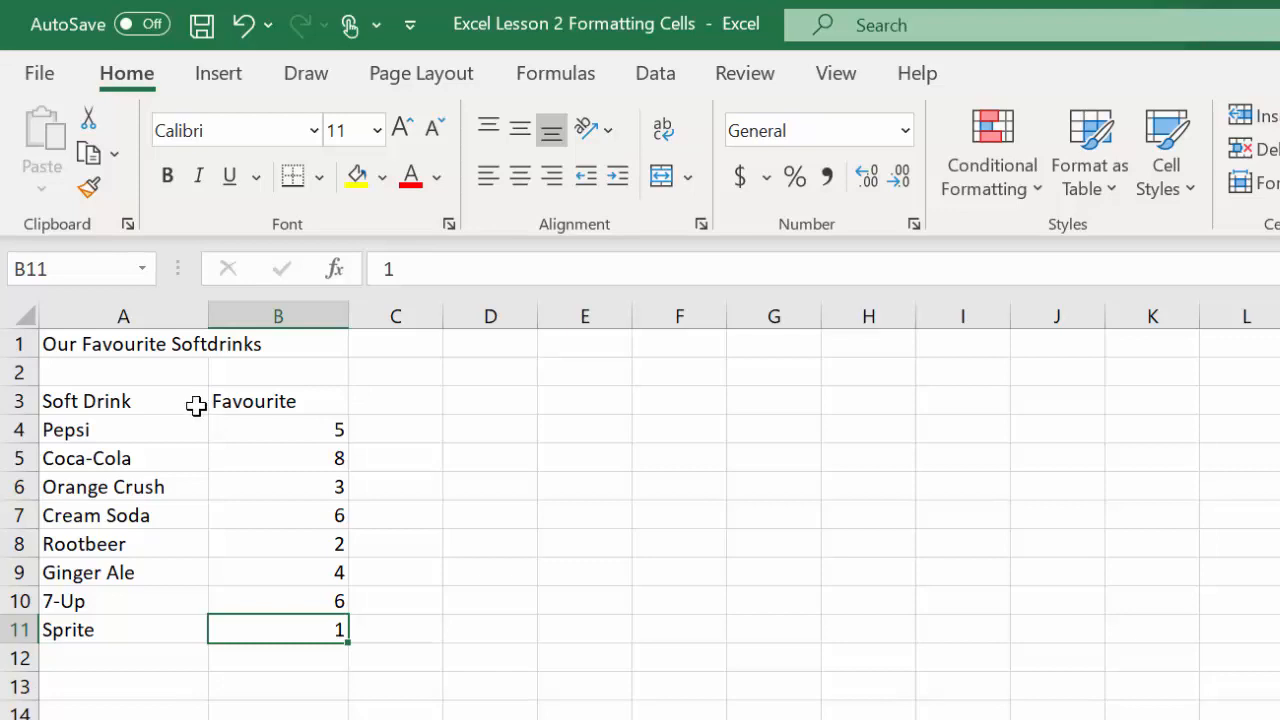
- Compare cells A1 and B1, and enter the test text "the" in B1 to see how it affects the overflowing title
{"action": "left_click", "coordinate": [71, 347]}
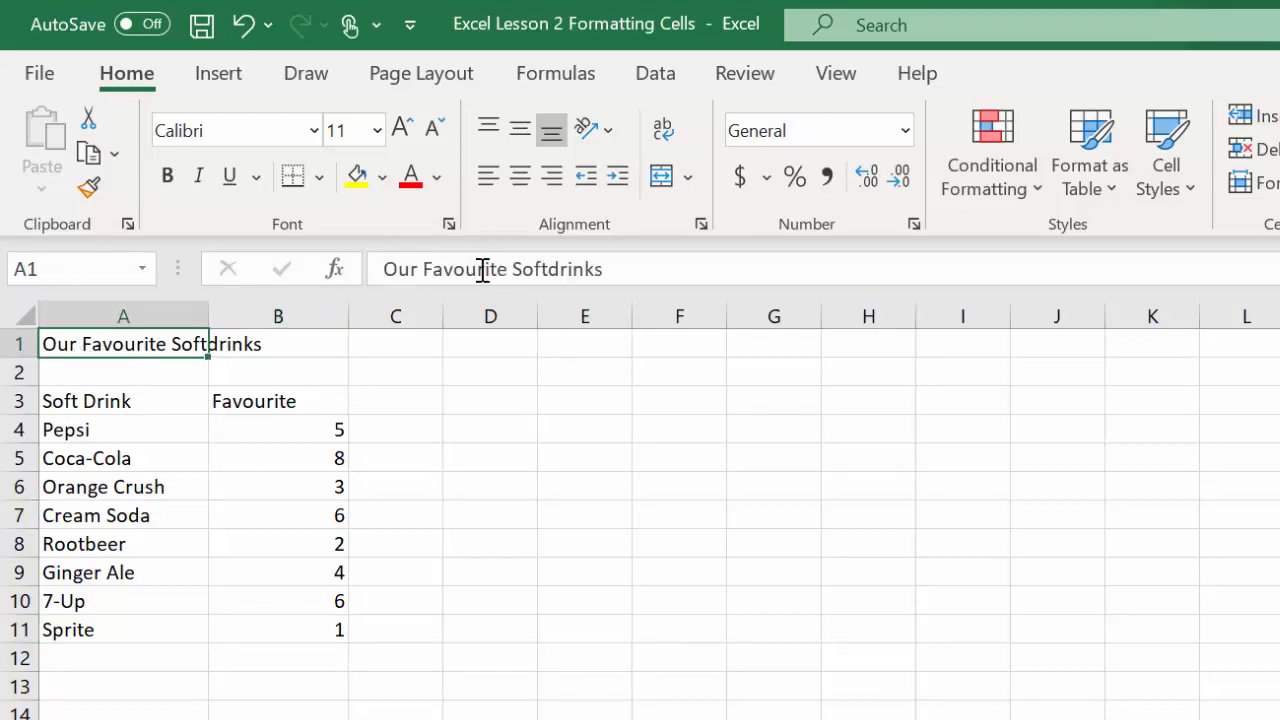
{"action": "left_click", "coordinate": [329, 346]}
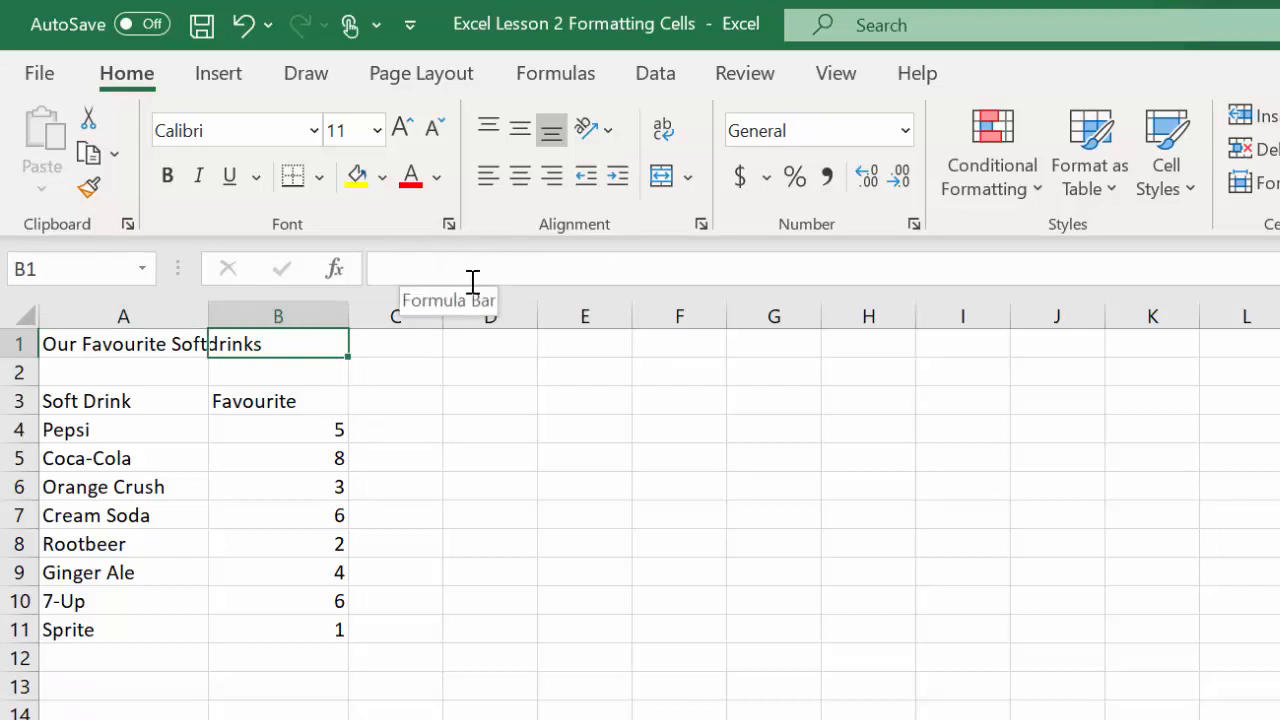
{"action": "left_click", "coordinate": [98, 346]}
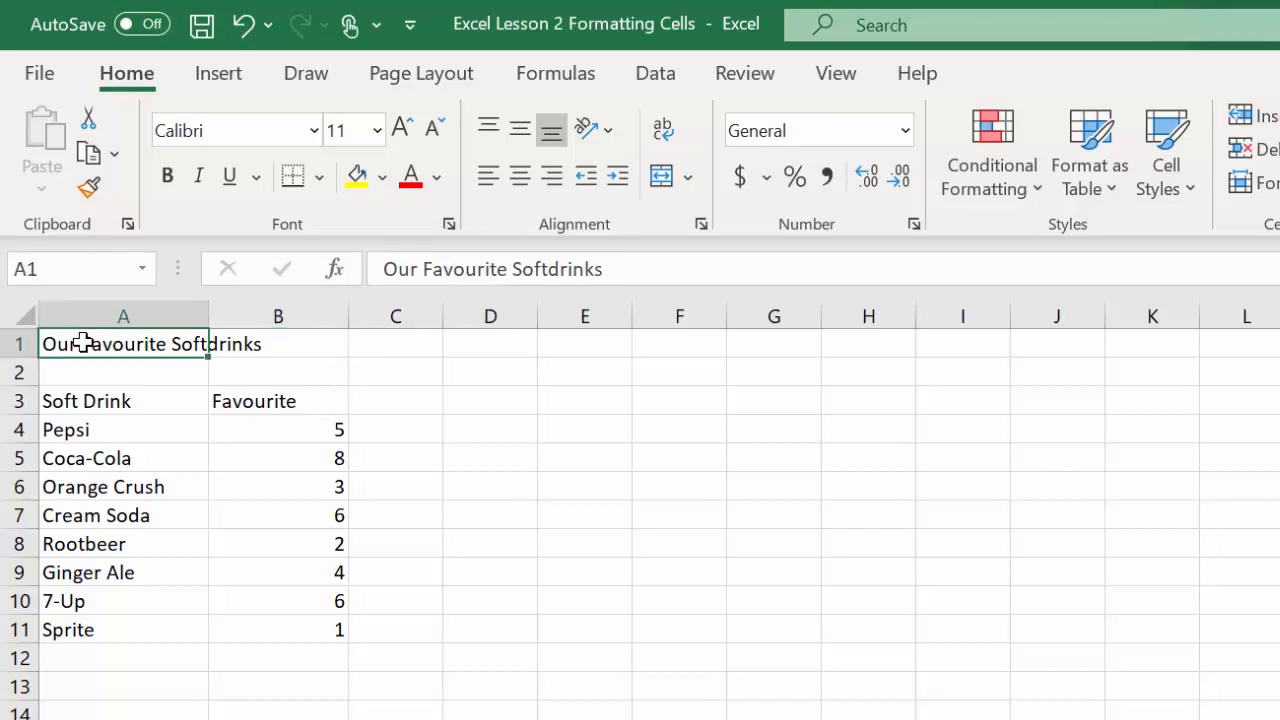
{"action": "left_click", "coordinate": [283, 346]}
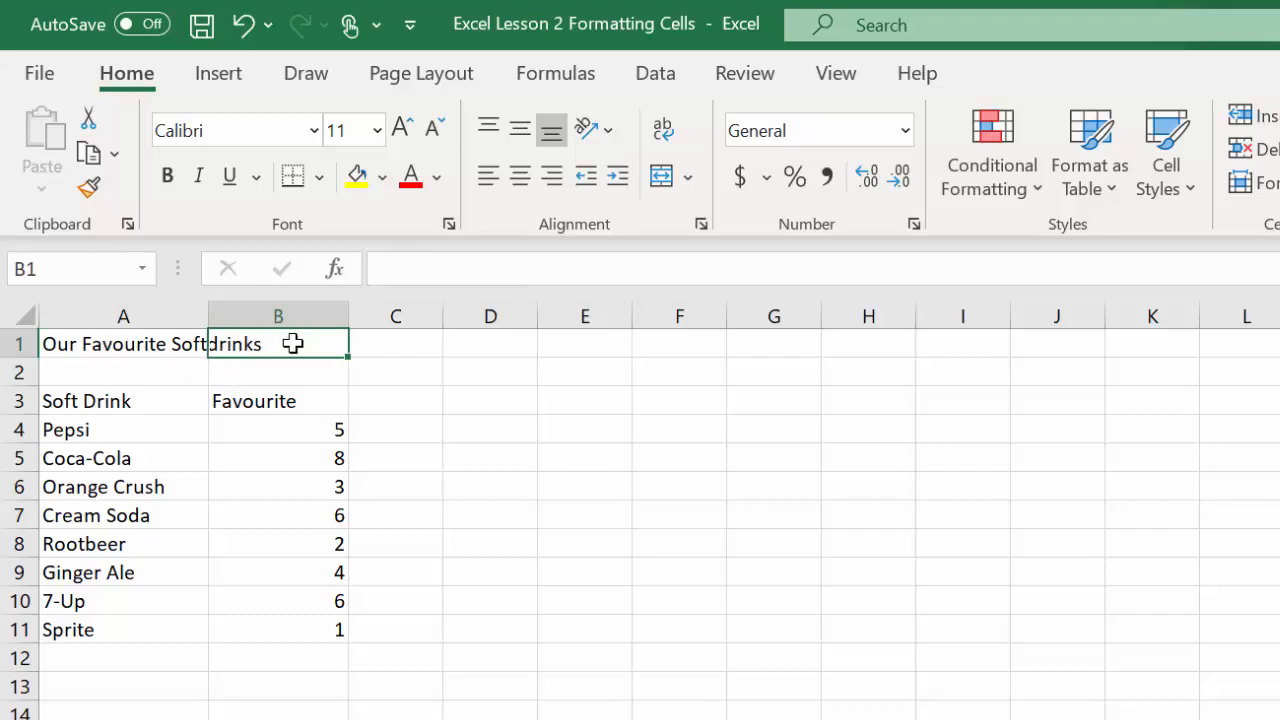
{"action": "type", "text": "the"}
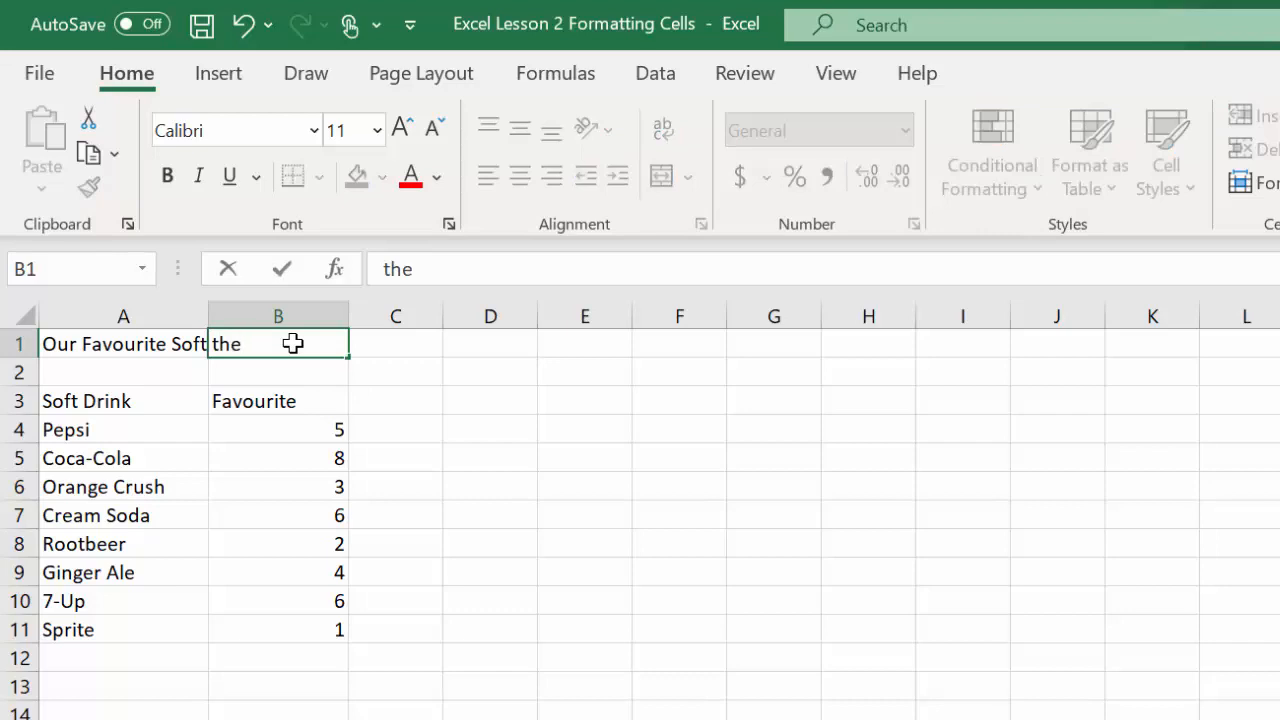
{"action": "left_click", "coordinate": [295, 603]}
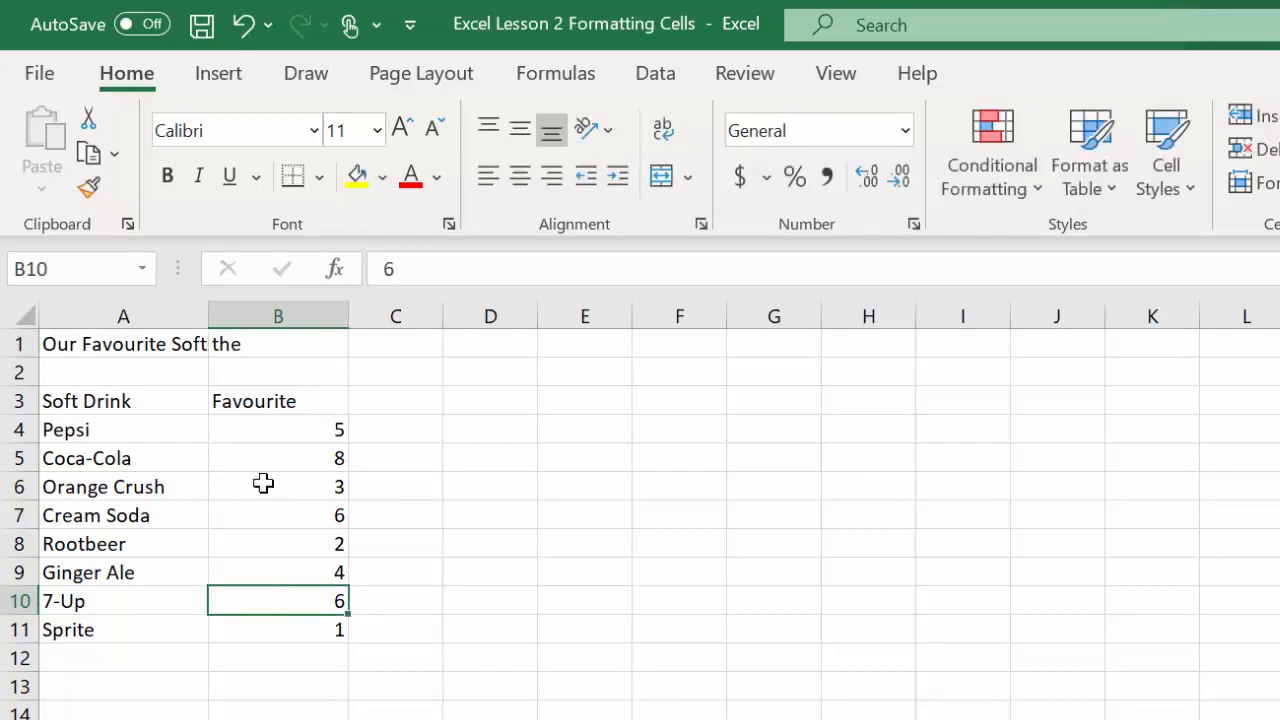
{"action": "left_click", "coordinate": [125, 344]}
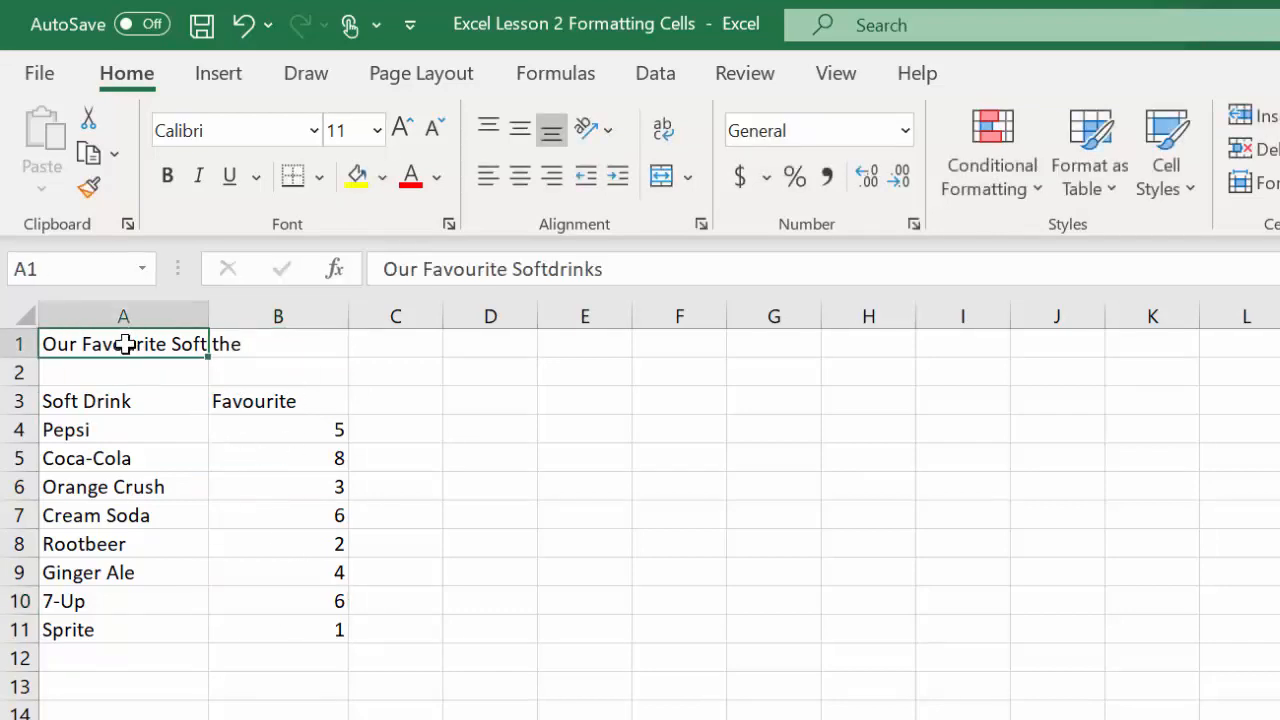
- Clear the test text from cell B1
{"action": "left_click", "coordinate": [276, 342]}
{"action": "key", "text": "BackSpace"}
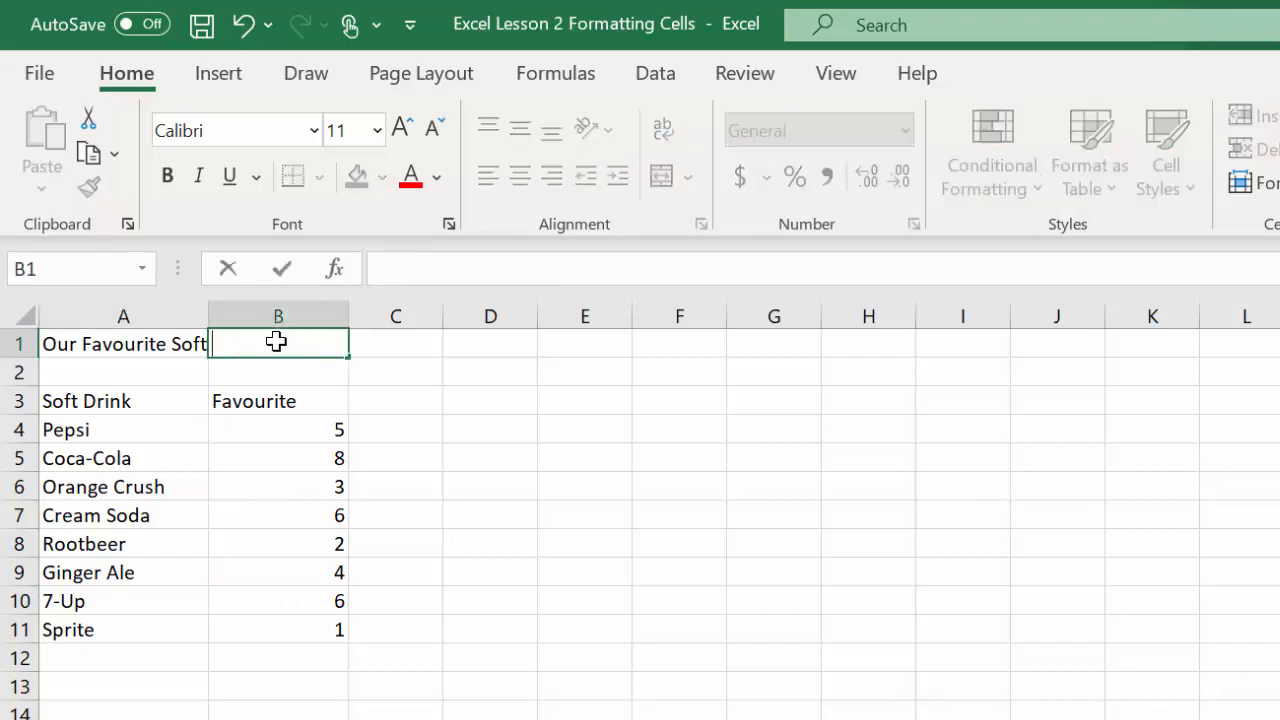
{"action": "left_click", "coordinate": [450, 466]}
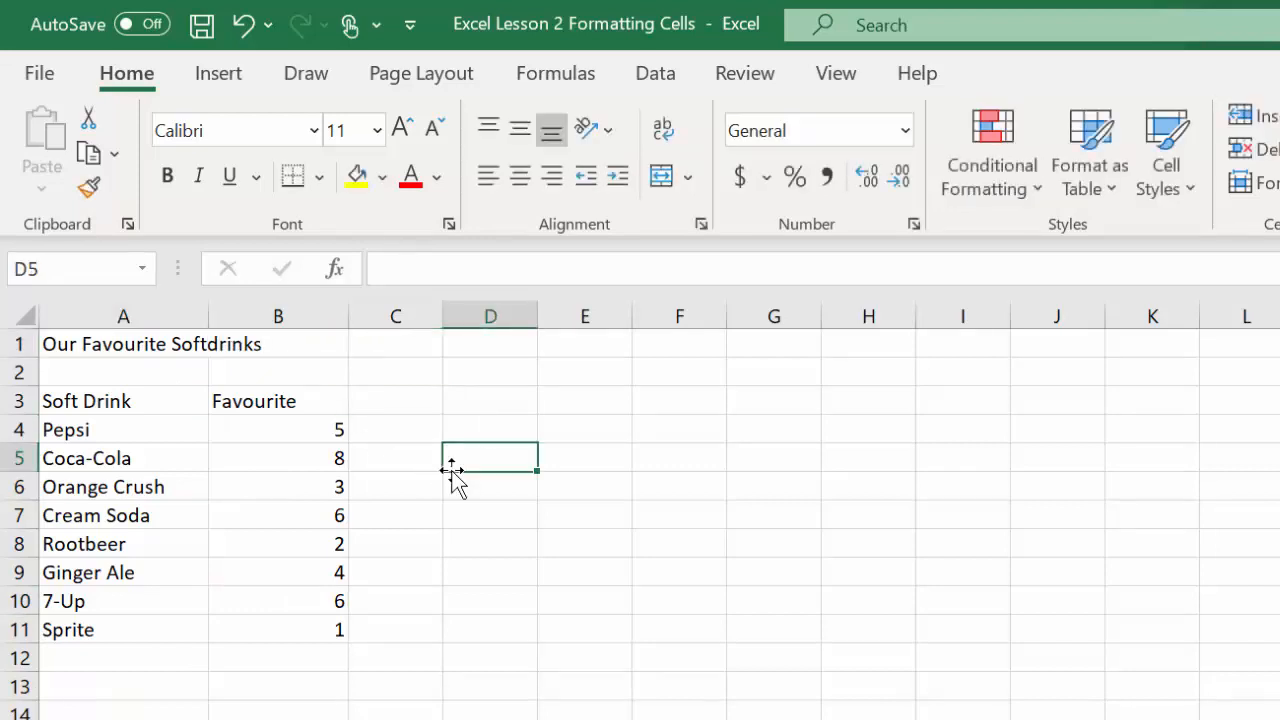
- Merge cells A1 and B1 and center the title across them
{"action": "left_click", "coordinate": [284, 353]}
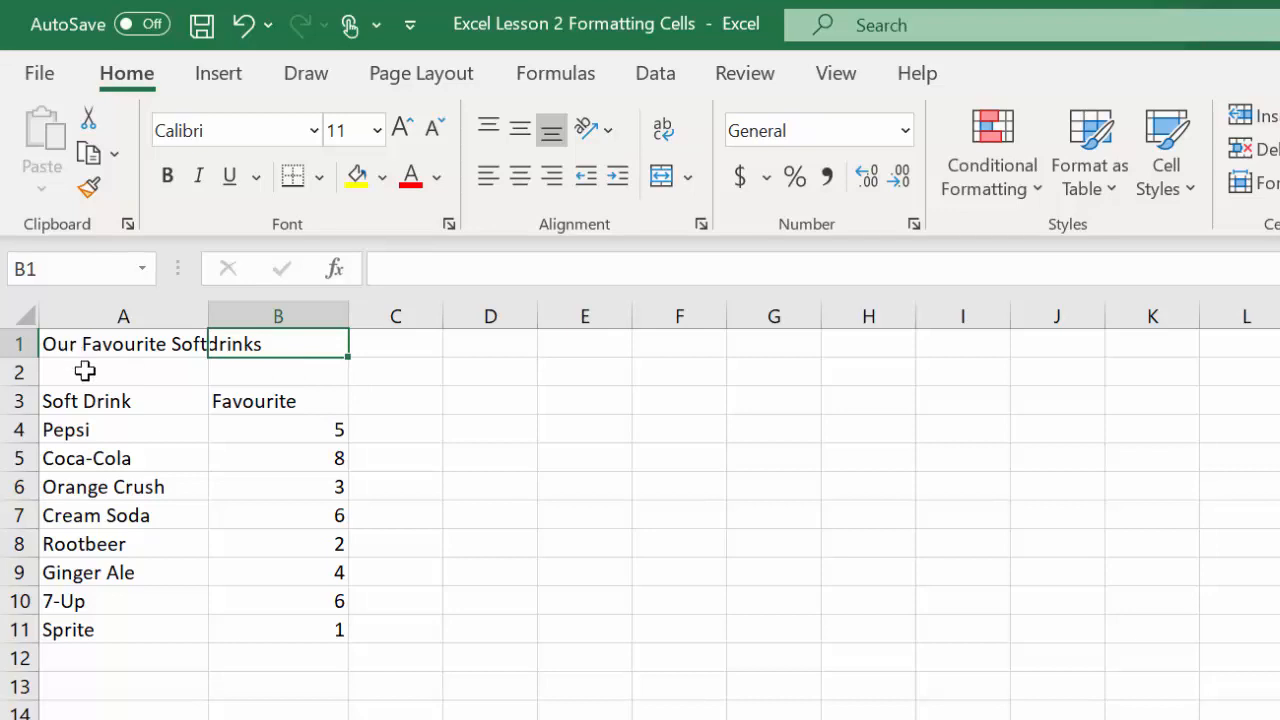
{"action": "left_click_drag", "start_coordinate": [54, 347], "coordinate": [306, 343]}
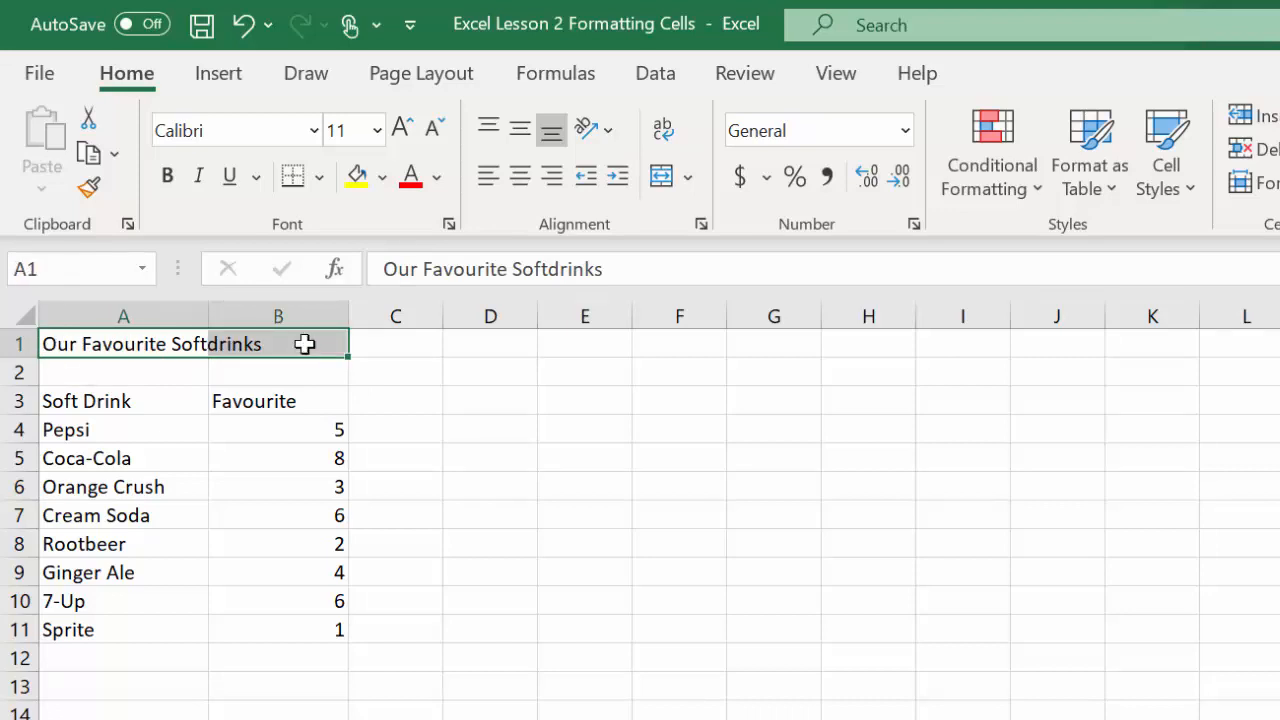
{"action": "left_click", "coordinate": [665, 180]}
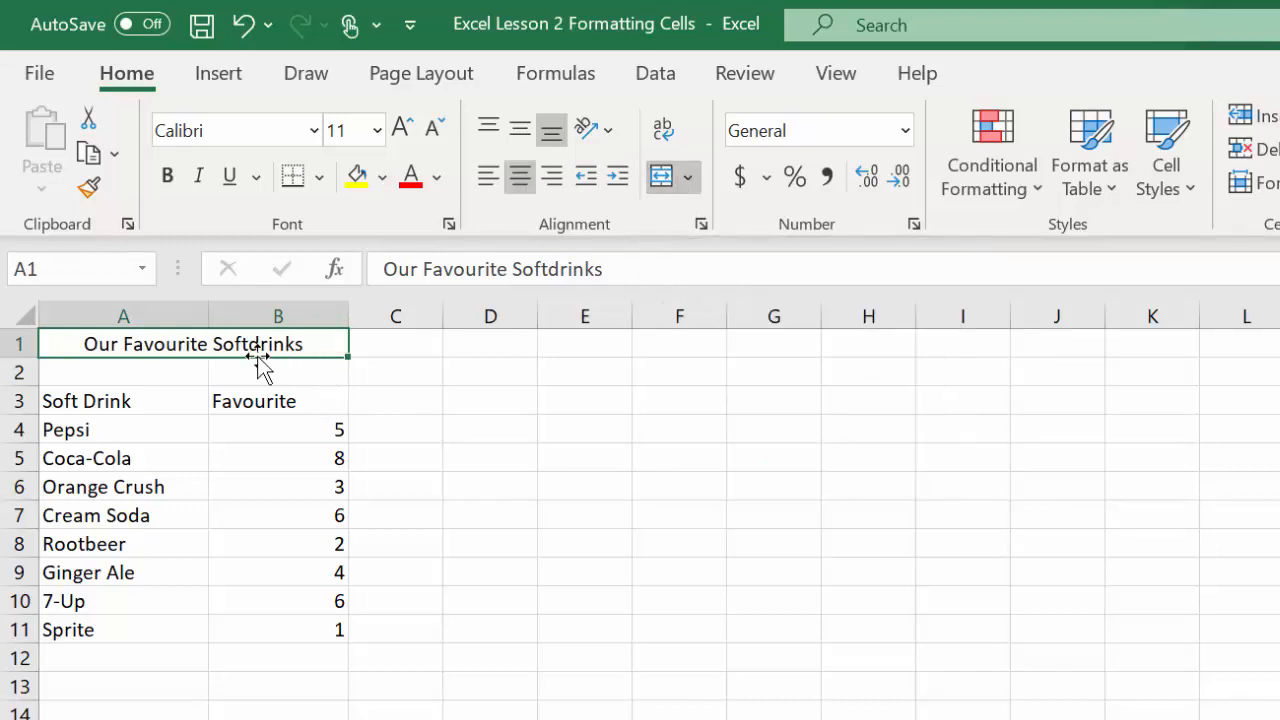
- Examine how the merged title cell behaves compared with the unmerged cells around it
{"action": "left_click", "coordinate": [142, 373]}
{"action": "left_click", "coordinate": [110, 340]}
{"action": "left_click", "coordinate": [142, 486]}
{"action": "left_click", "coordinate": [310, 344]}
{"action": "left_click", "coordinate": [385, 346]}
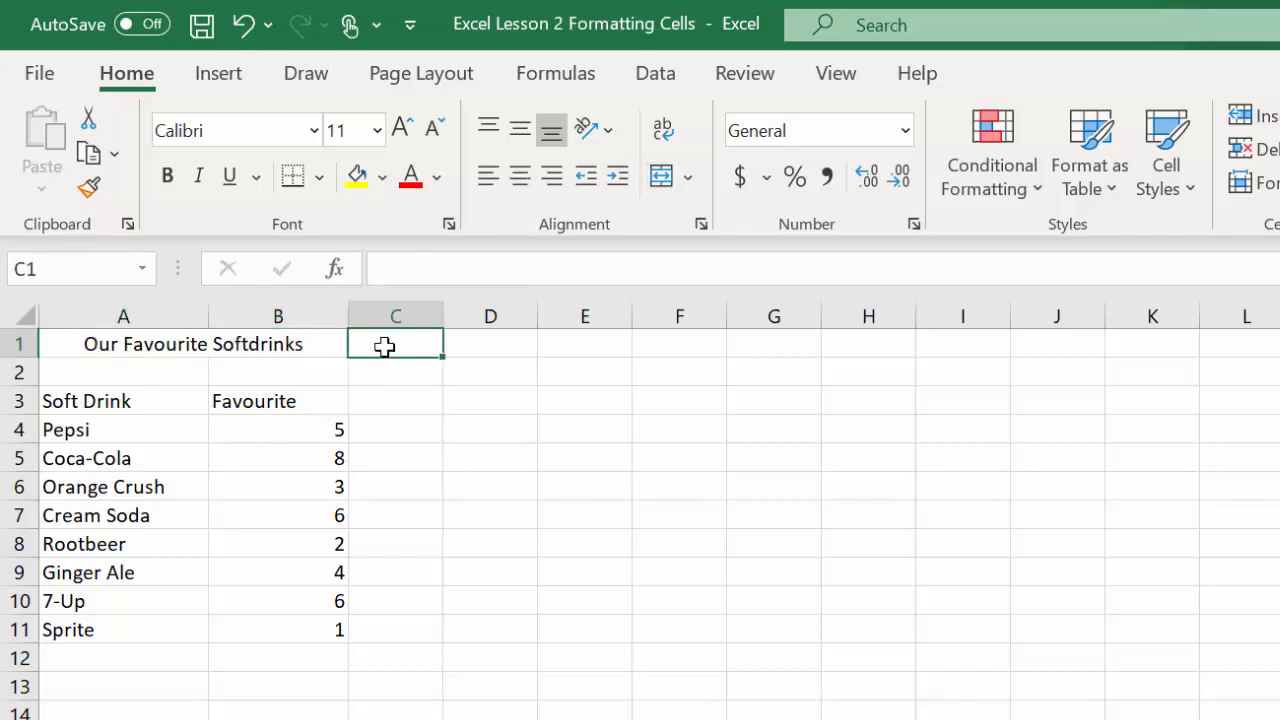
{"action": "left_click", "coordinate": [72, 347]}
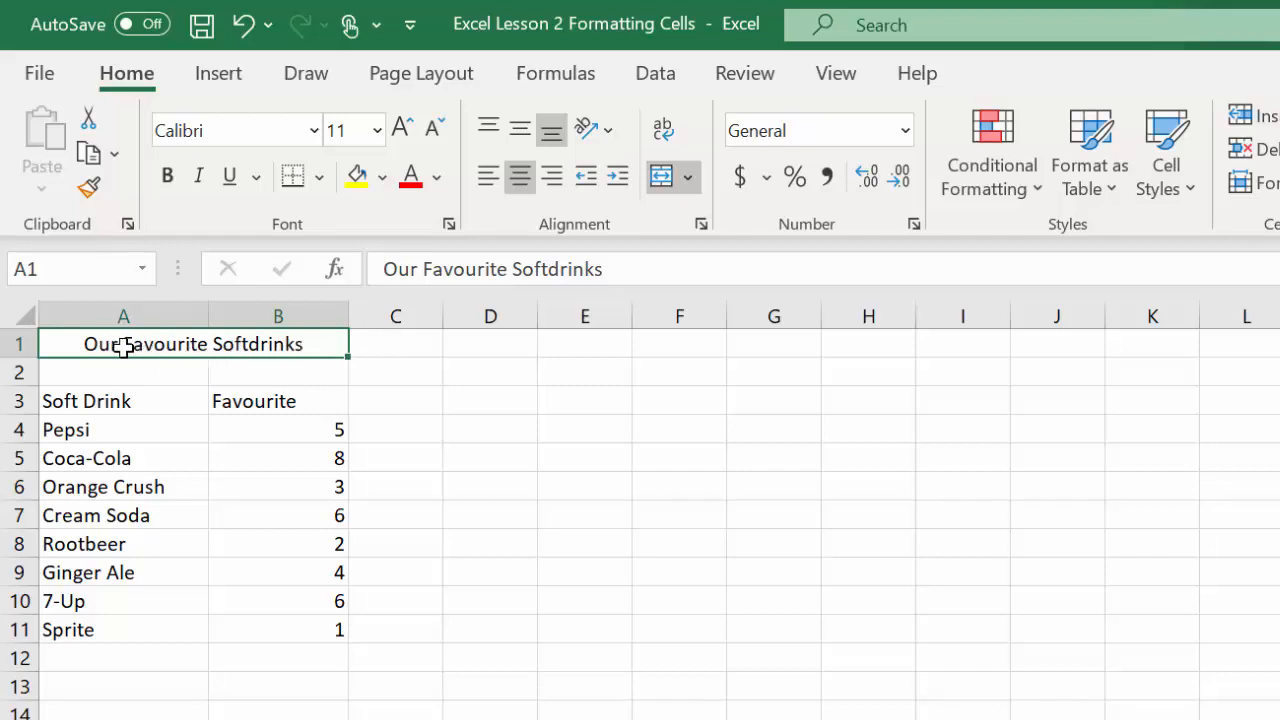
{"action": "left_click", "coordinate": [252, 373]}
{"action": "left_click", "coordinate": [137, 377]}
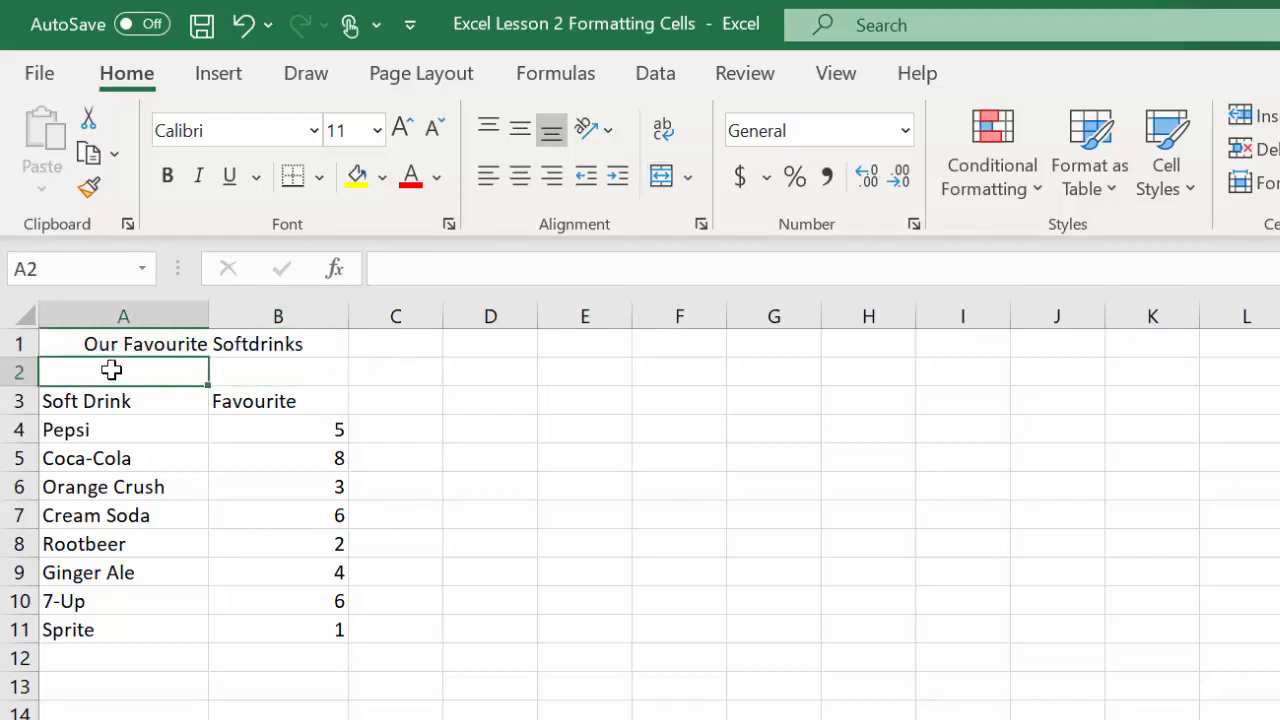
- Set the font size of the title in the merged cell A1 to 16
{"action": "left_click", "coordinate": [86, 343]}
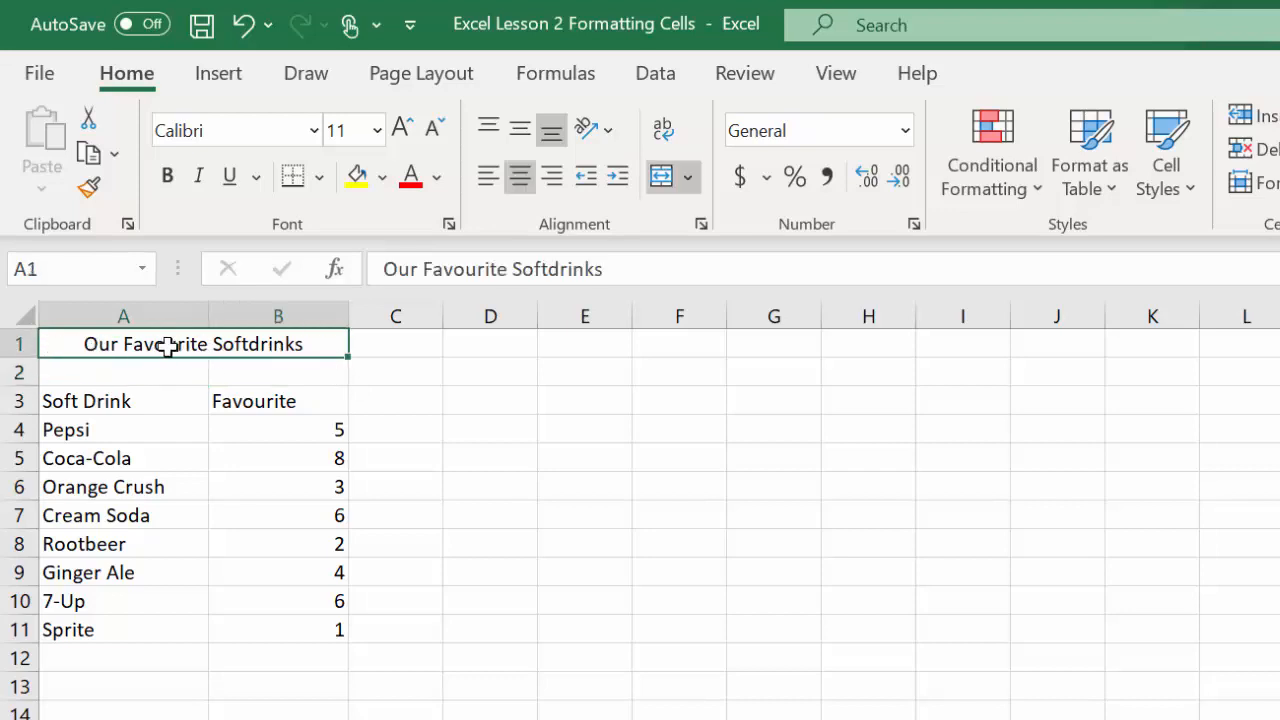
{"action": "left_click", "coordinate": [378, 130]}
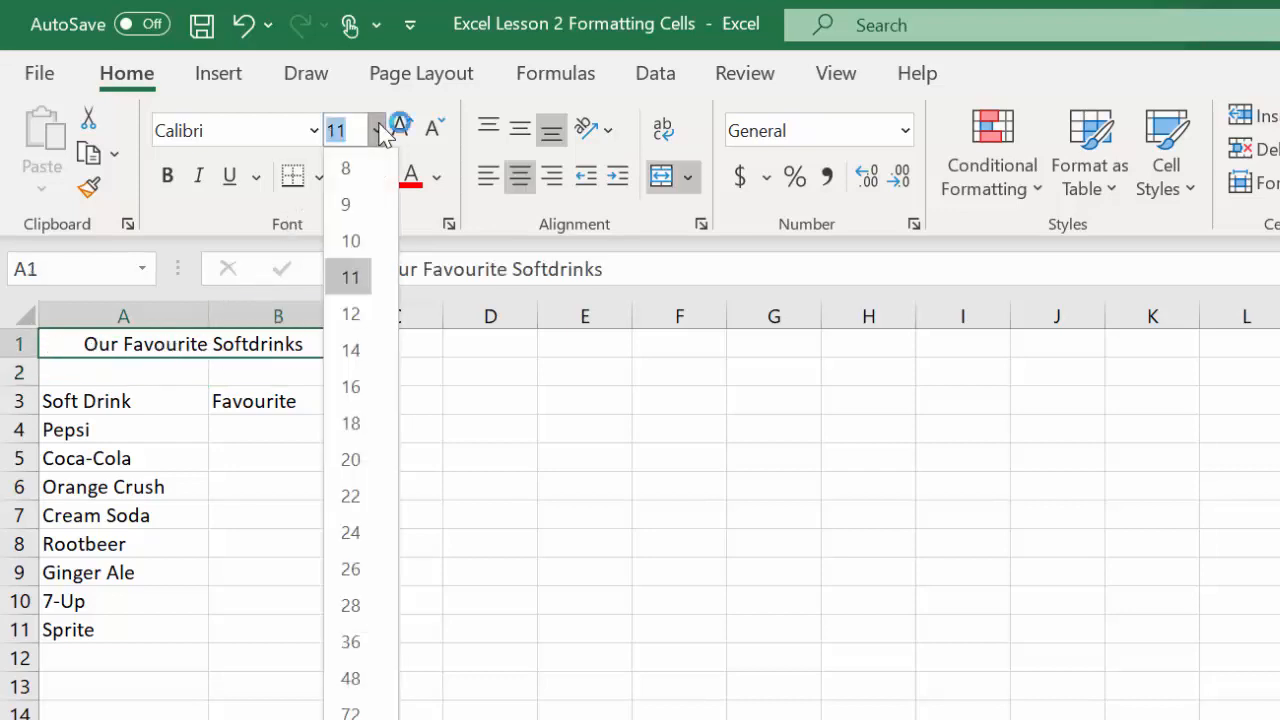
{"action": "left_click", "coordinate": [348, 387]}
{"action": "left_click", "coordinate": [395, 442]}
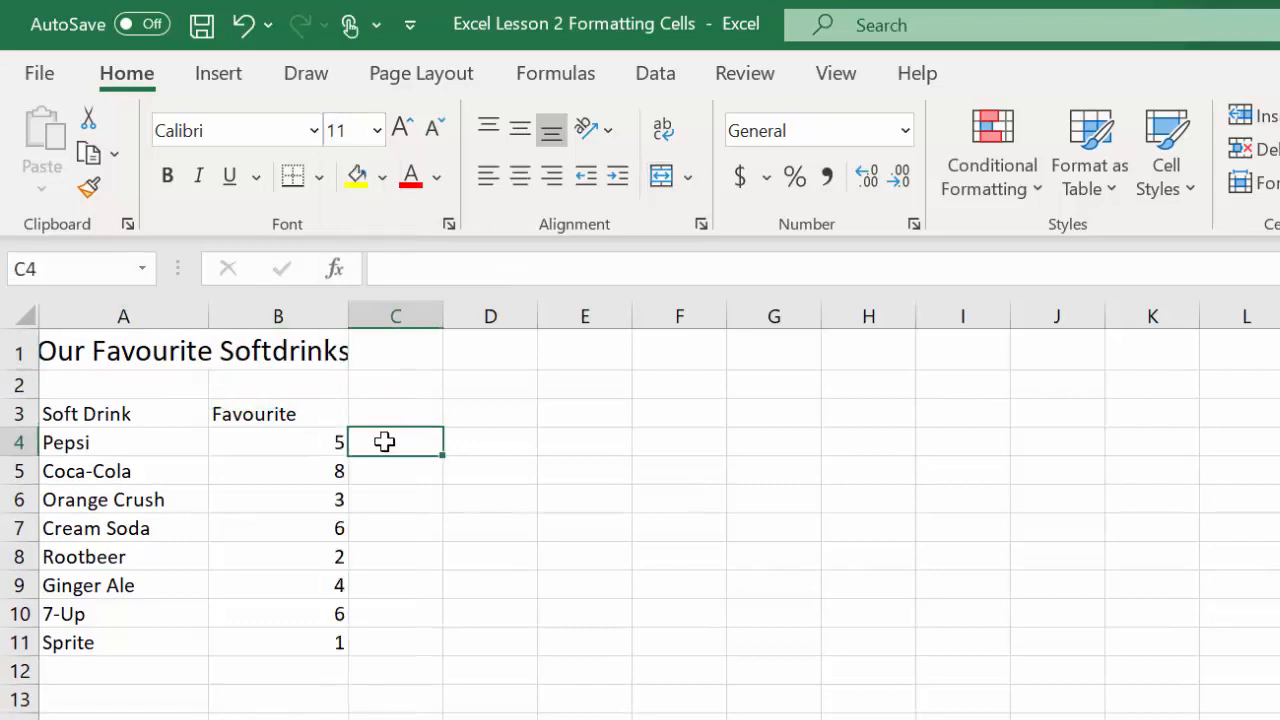
- Widen columns B and A by hand so the enlarged title has space on both sides
{"action": "left_click", "coordinate": [70, 352]}
{"action": "left_click_drag", "start_coordinate": [351, 318], "coordinate": [431, 321]}
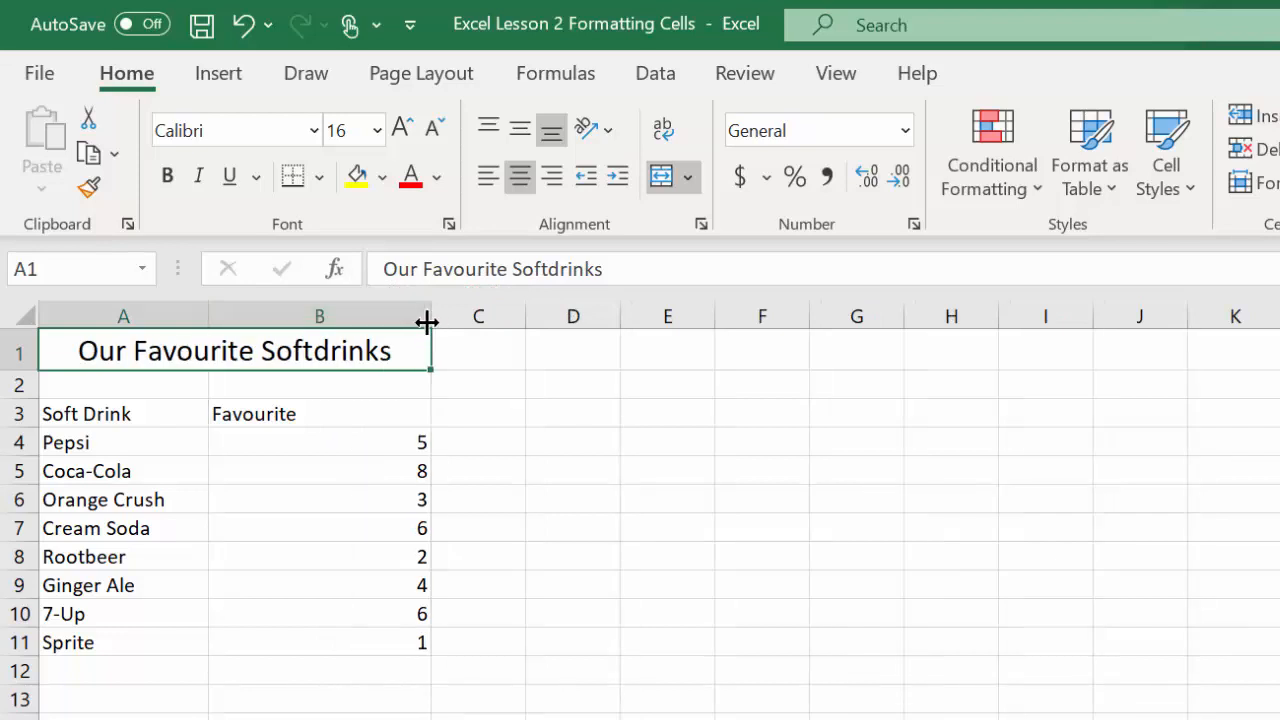
{"action": "left_click_drag", "start_coordinate": [209, 318], "coordinate": [277, 321]}
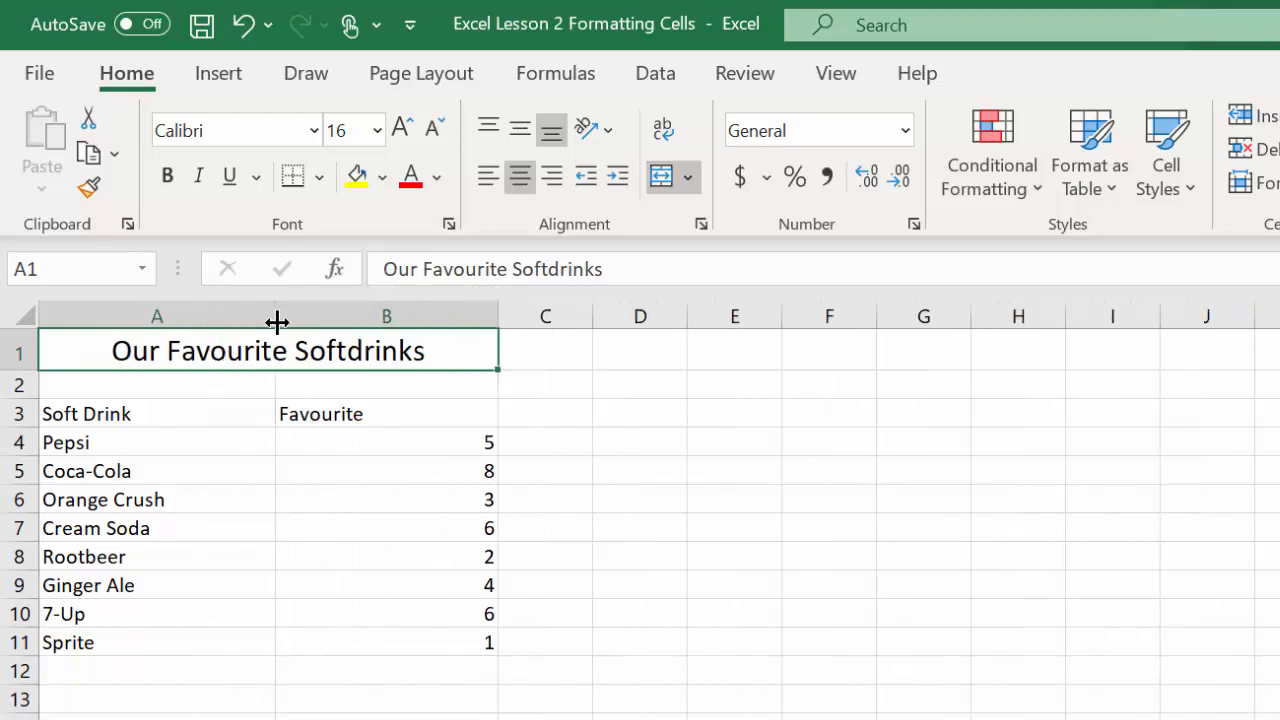
{"action": "left_click", "coordinate": [566, 389]}
- Set the font size of the "Soft Drink" and "Favourite" headings in A3:B3 to 14
{"action": "left_click", "coordinate": [115, 346]}
{"action": "left_click", "coordinate": [105, 414]}
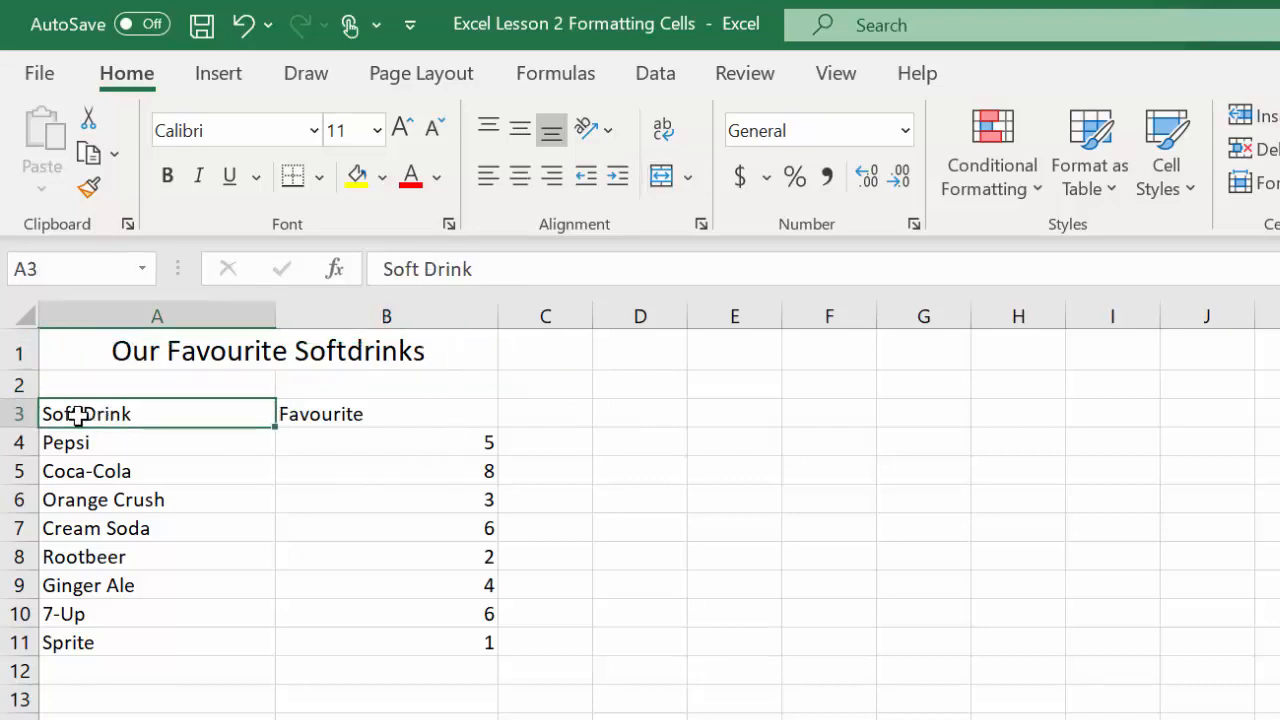
{"action": "left_click_drag", "start_coordinate": [126, 414], "coordinate": [423, 420]}
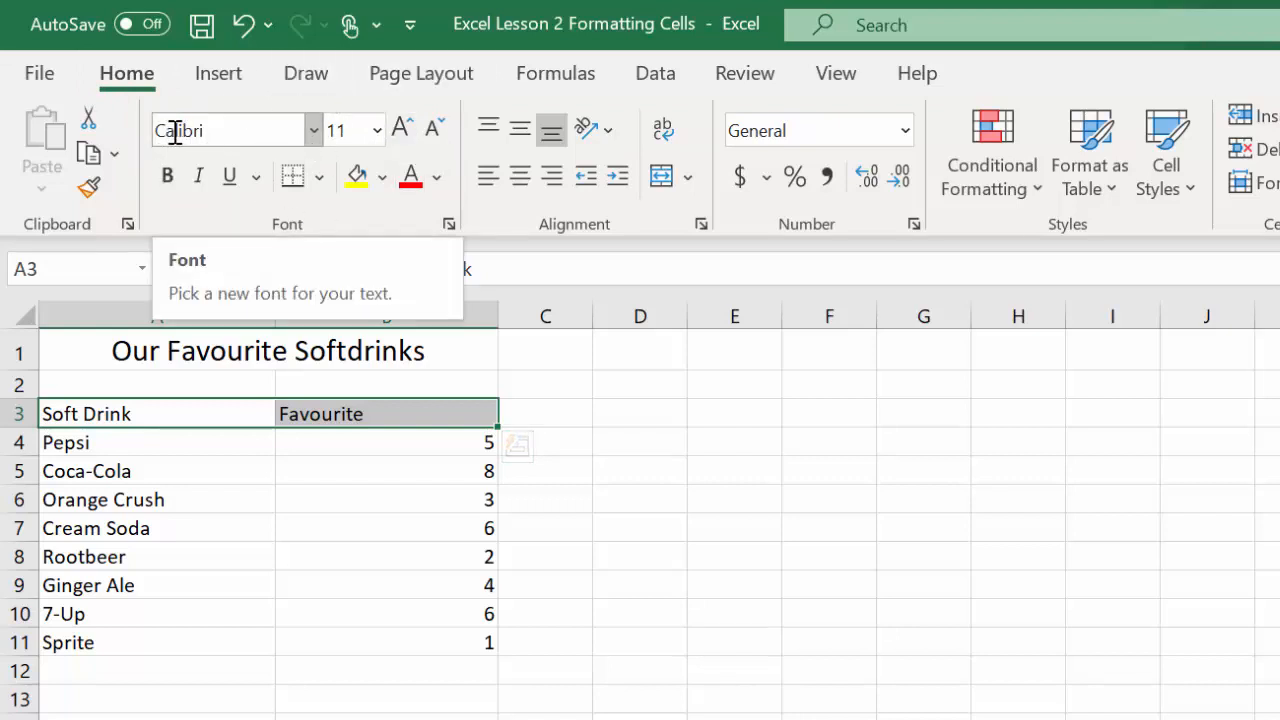
{"action": "left_click", "coordinate": [376, 131]}
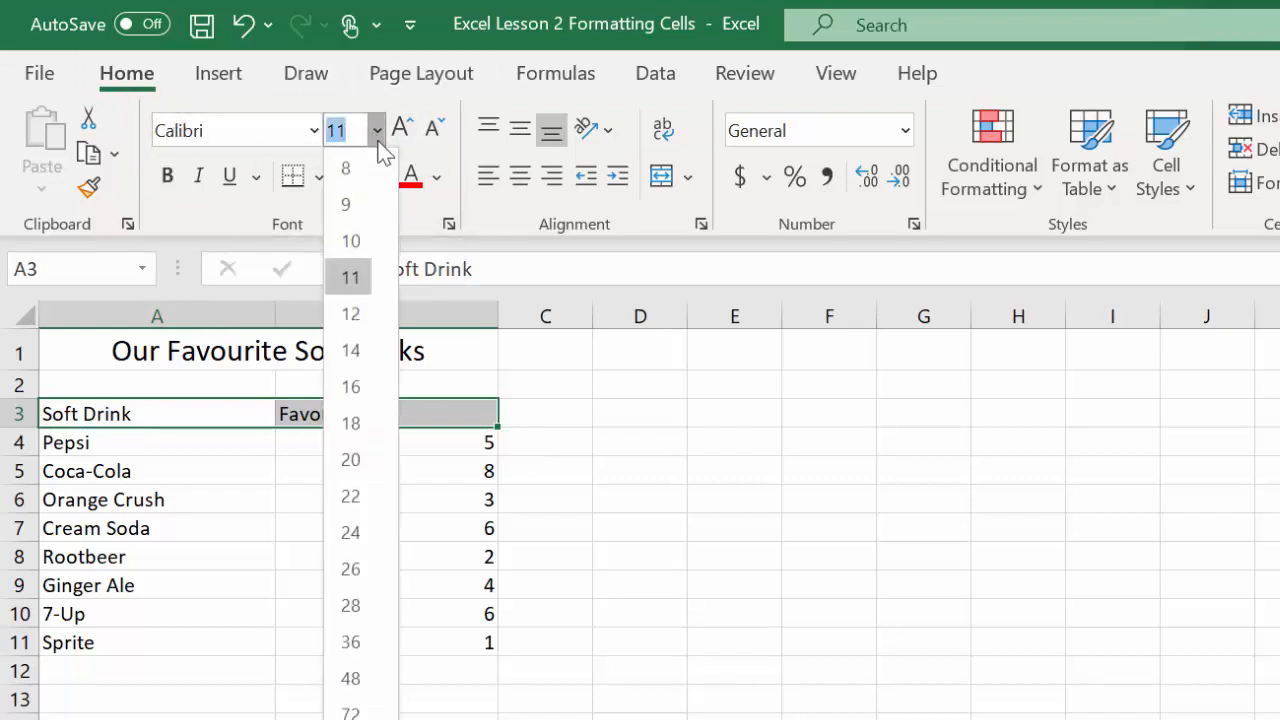
{"action": "left_click", "coordinate": [351, 350]}
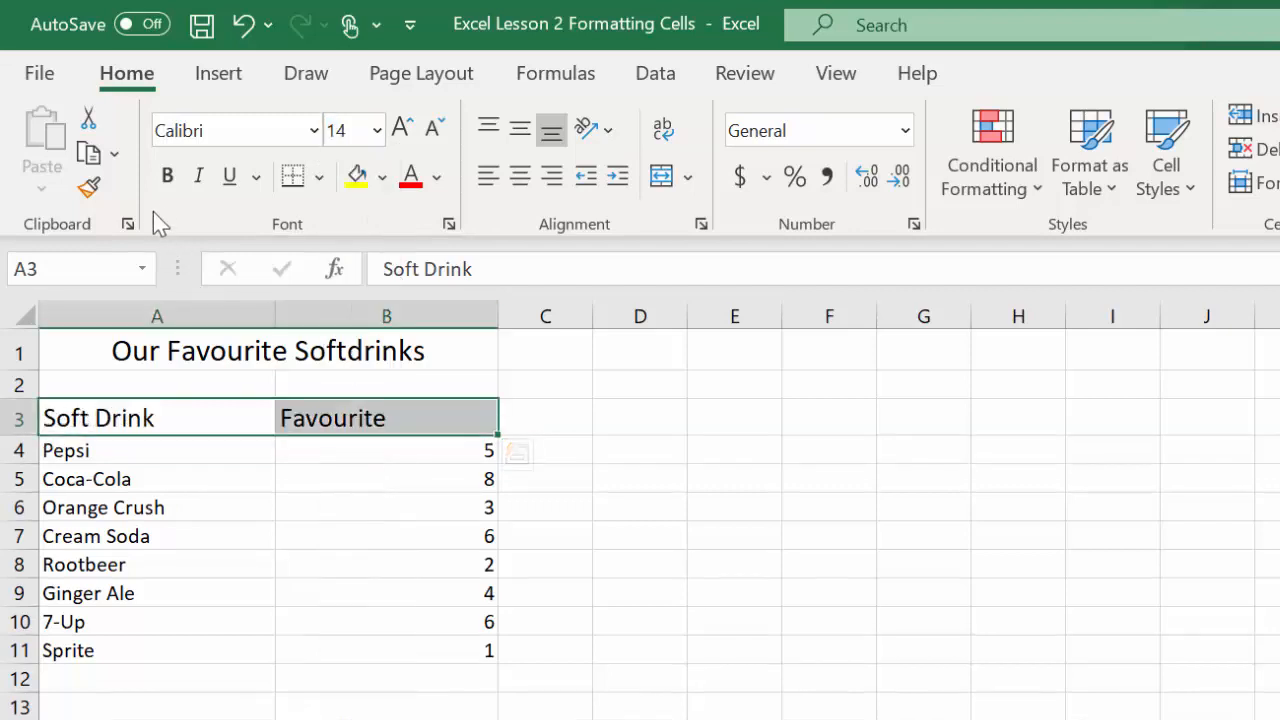
- Make the headings in A3:B3 and the title in row 1 bold
{"action": "left_click", "coordinate": [167, 178]}
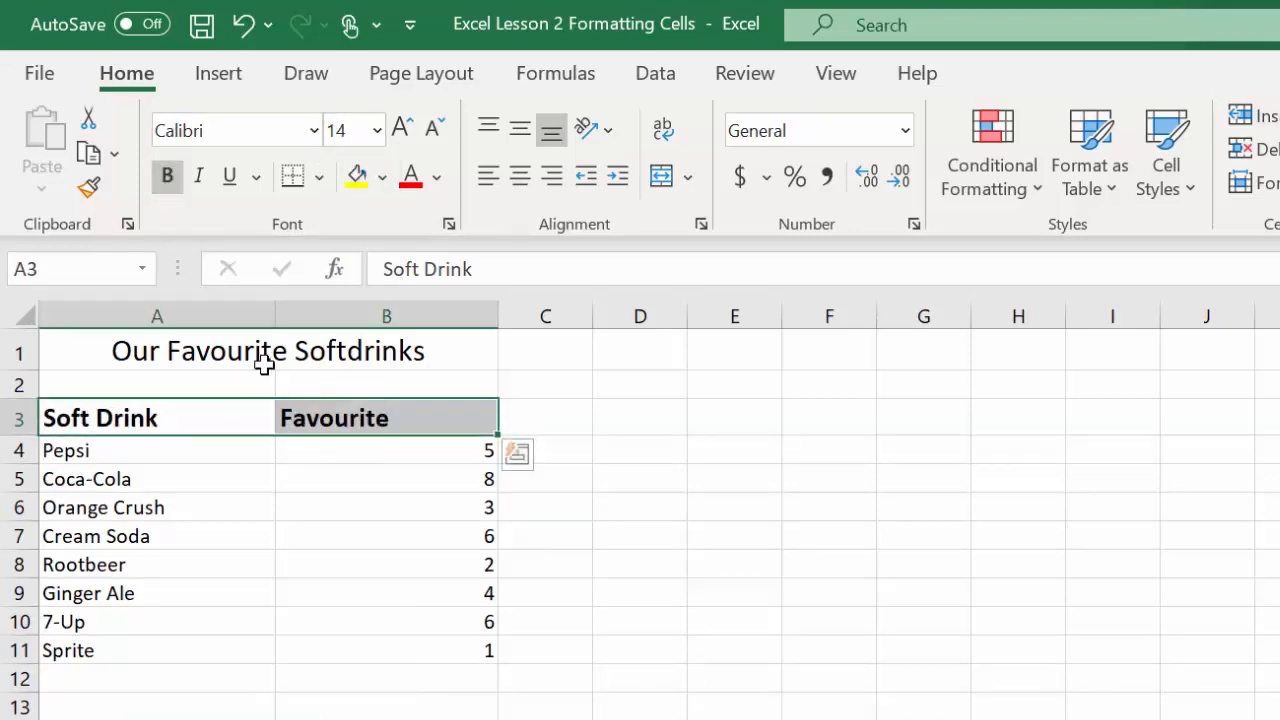
{"action": "left_click", "coordinate": [256, 356]}
{"action": "left_click", "coordinate": [167, 177]}
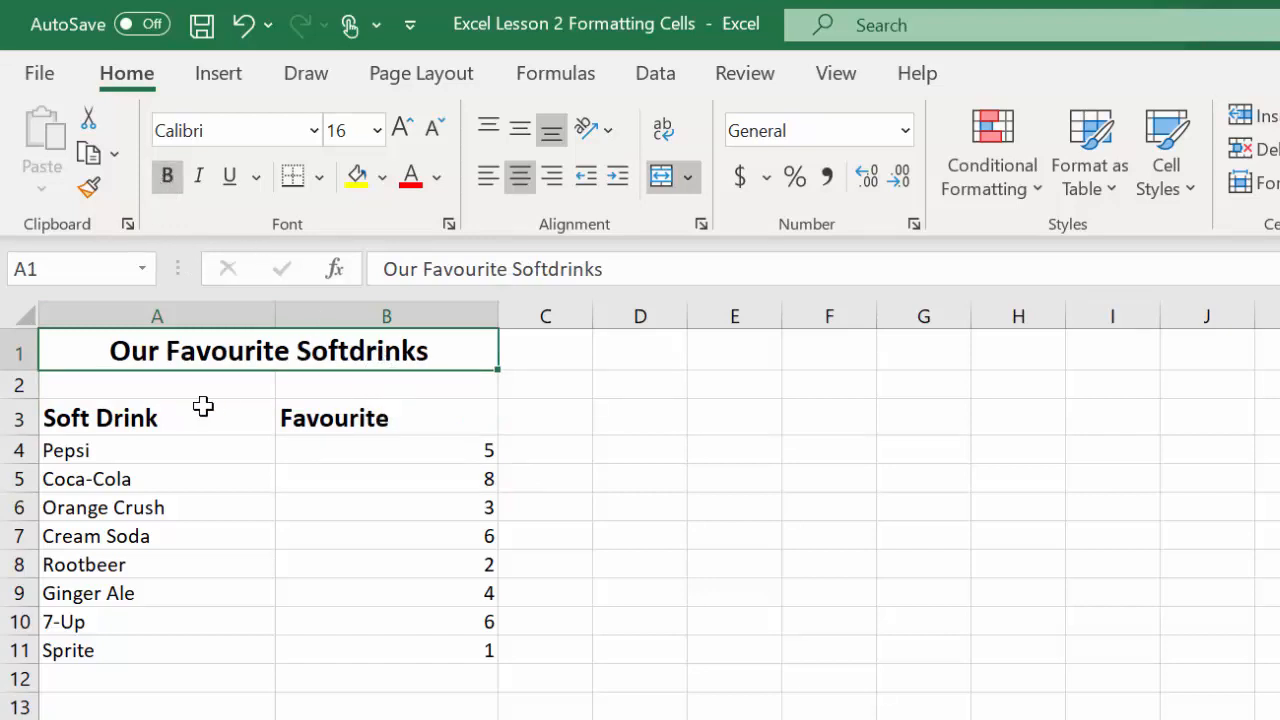
- Underline the "Soft Drink" and "Favourite" headings in A3:B3 and make column B slightly narrower
{"action": "left_click", "coordinate": [130, 410]}
{"action": "left_click", "coordinate": [291, 412]}
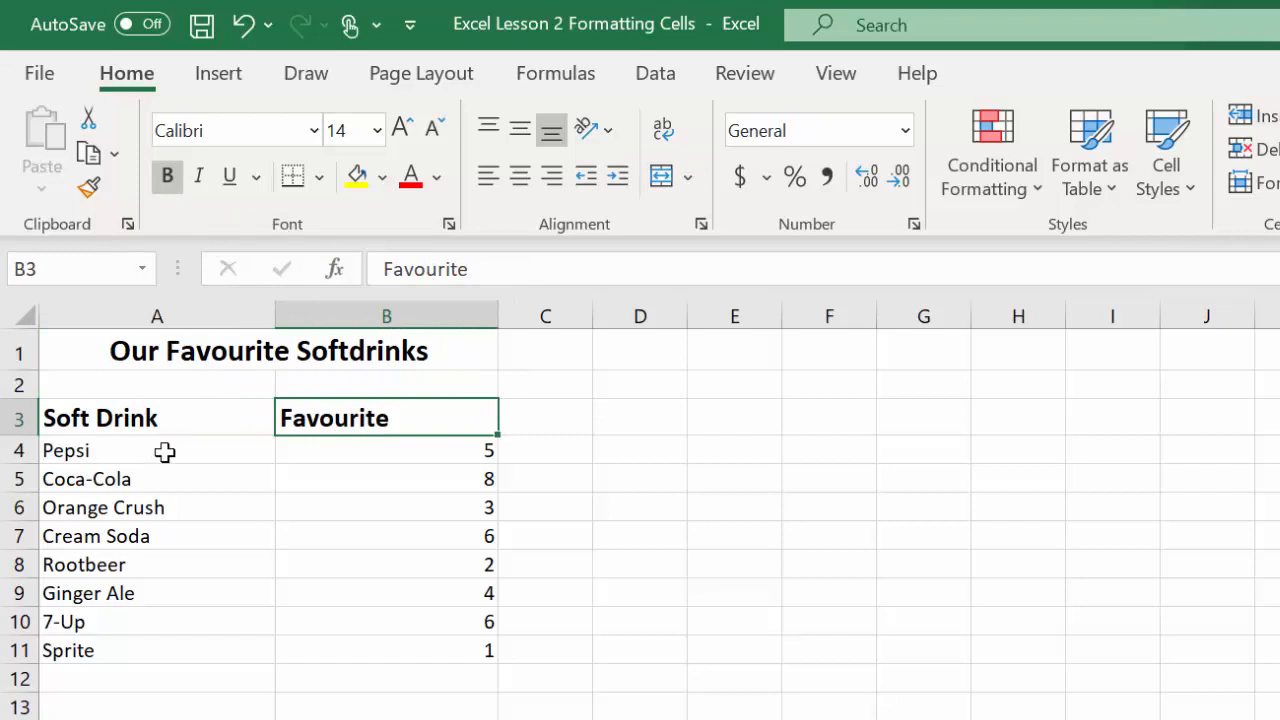
{"action": "left_click", "coordinate": [108, 419]}
{"action": "left_click", "coordinate": [318, 420], "text": "shift"}
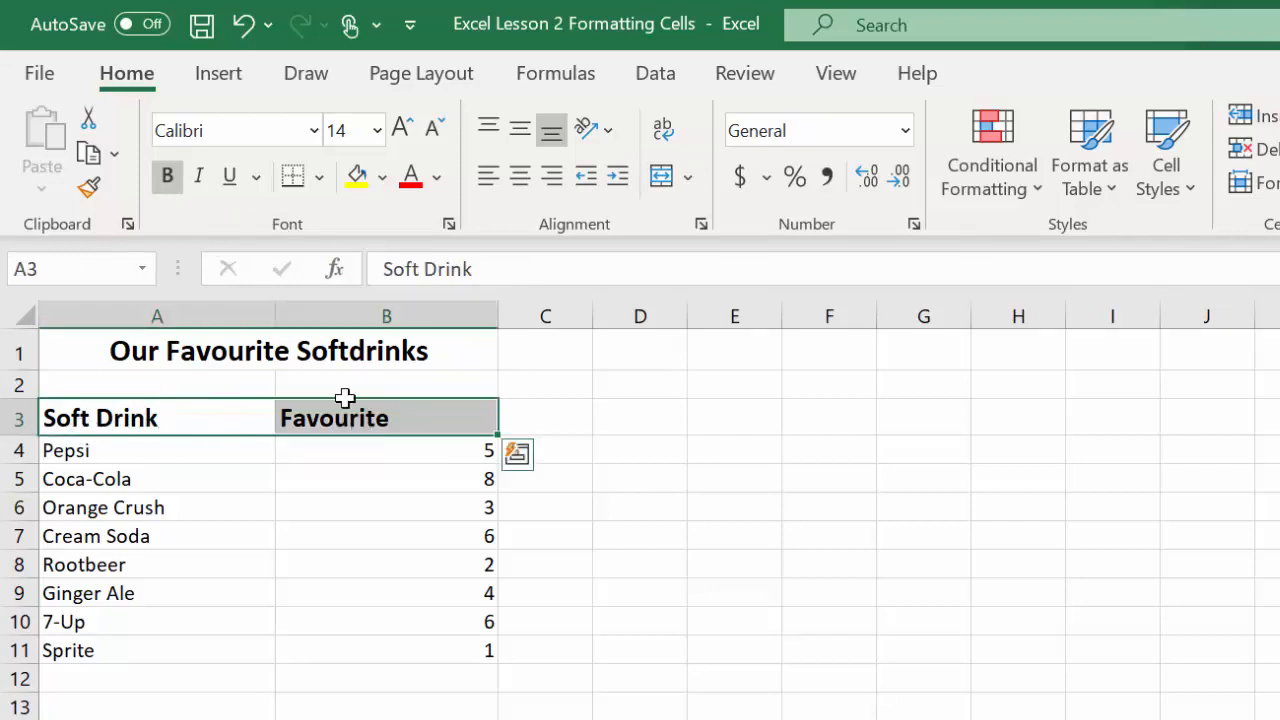
{"action": "left_click", "coordinate": [230, 180]}
{"action": "left_click", "coordinate": [514, 411]}
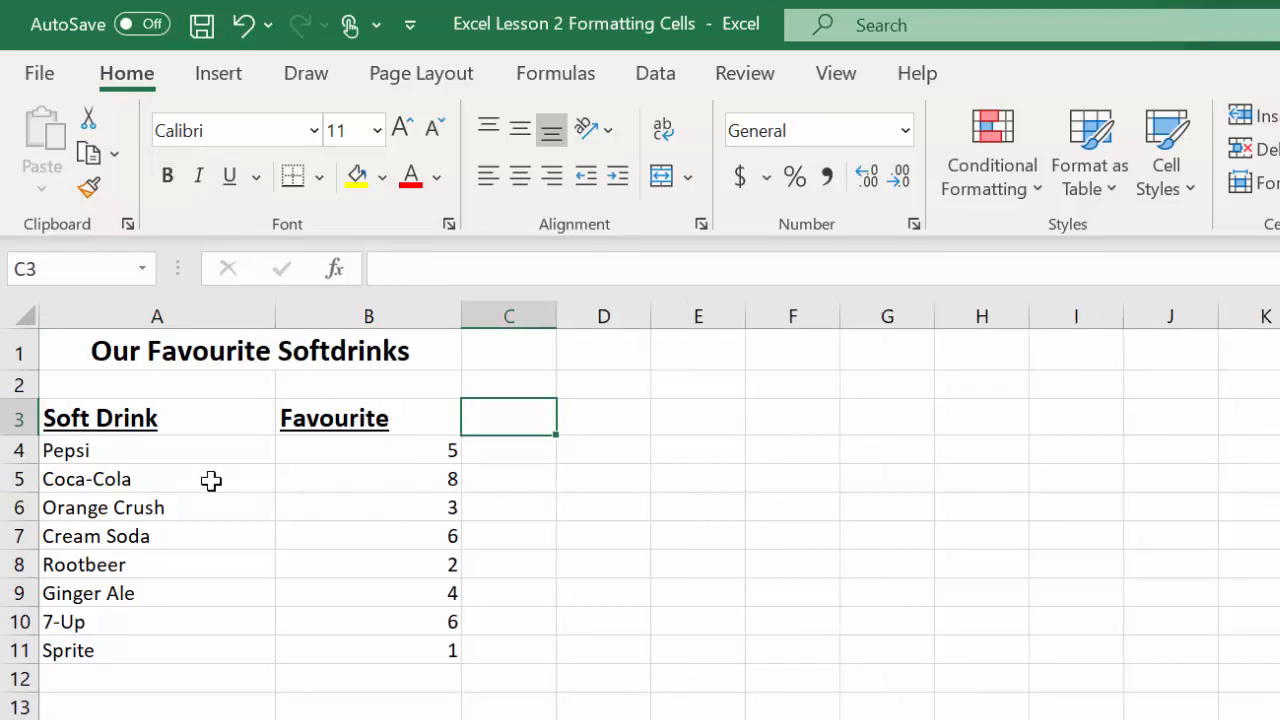
- Change the font of the drink names and numbers in A4:B11 to Arial
{"action": "left_click", "coordinate": [100, 452]}
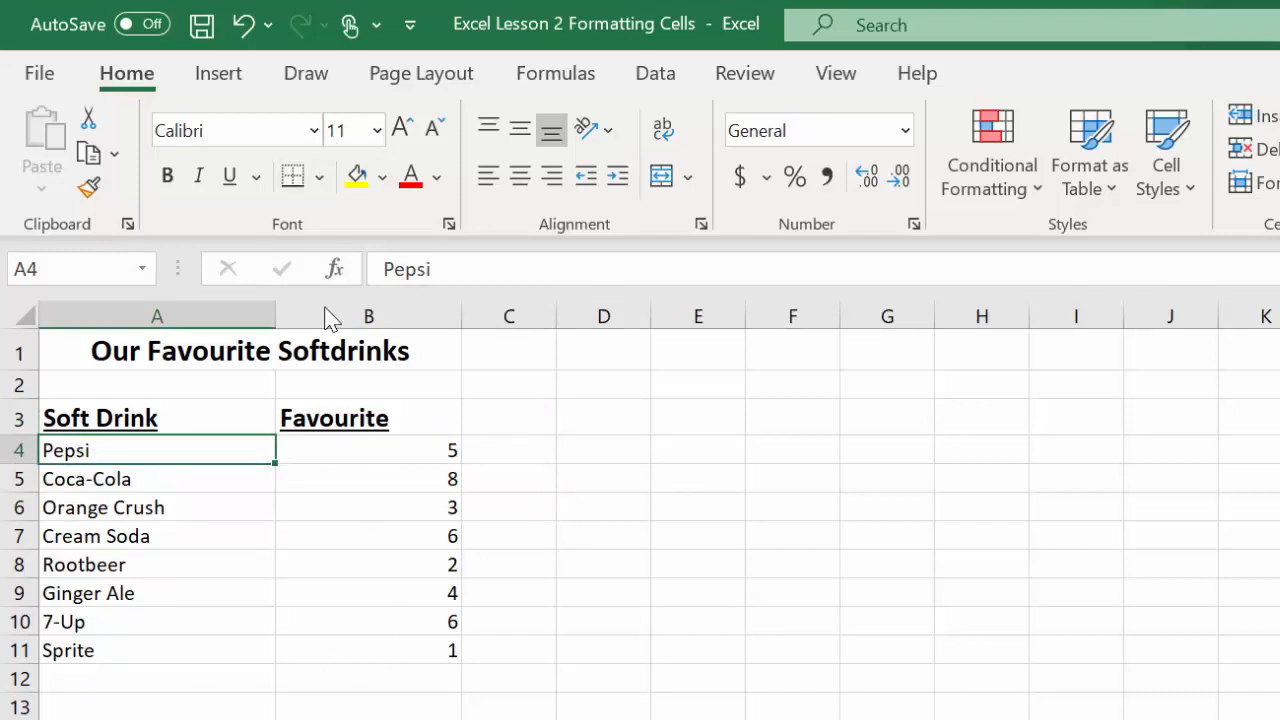
{"action": "left_click_drag", "start_coordinate": [109, 449], "coordinate": [306, 650]}
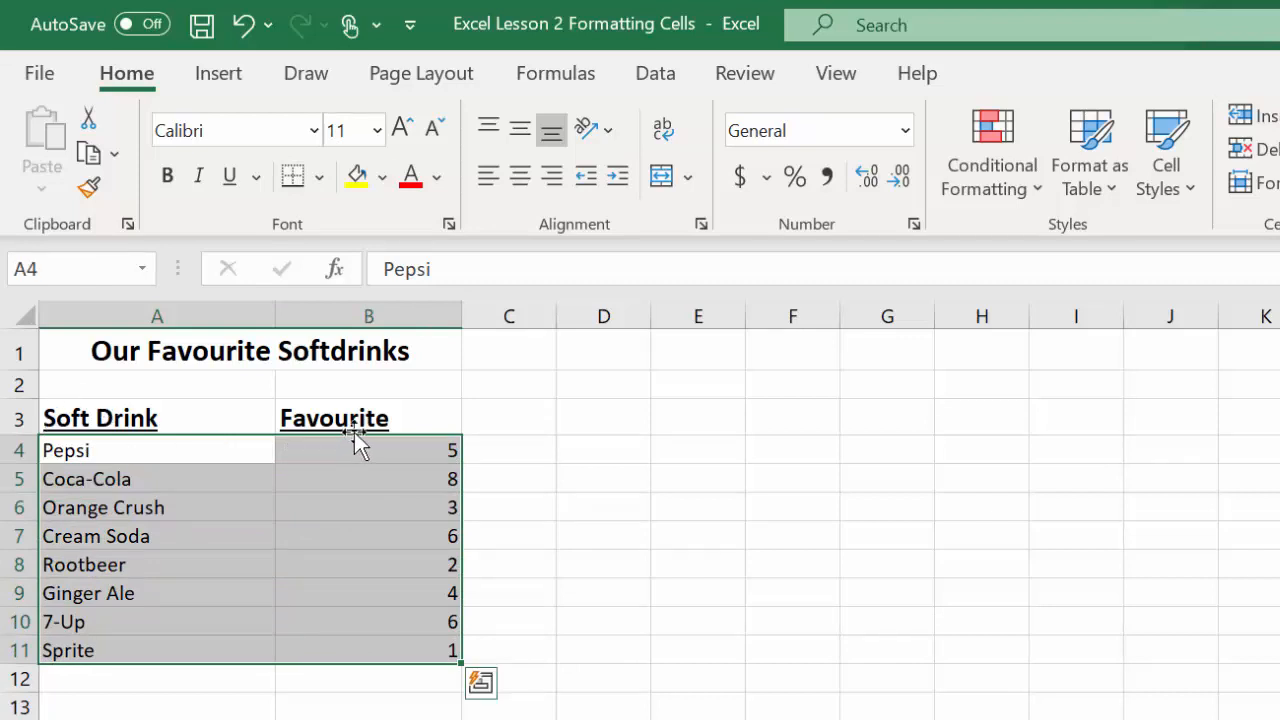
{"action": "left_click", "coordinate": [313, 131]}
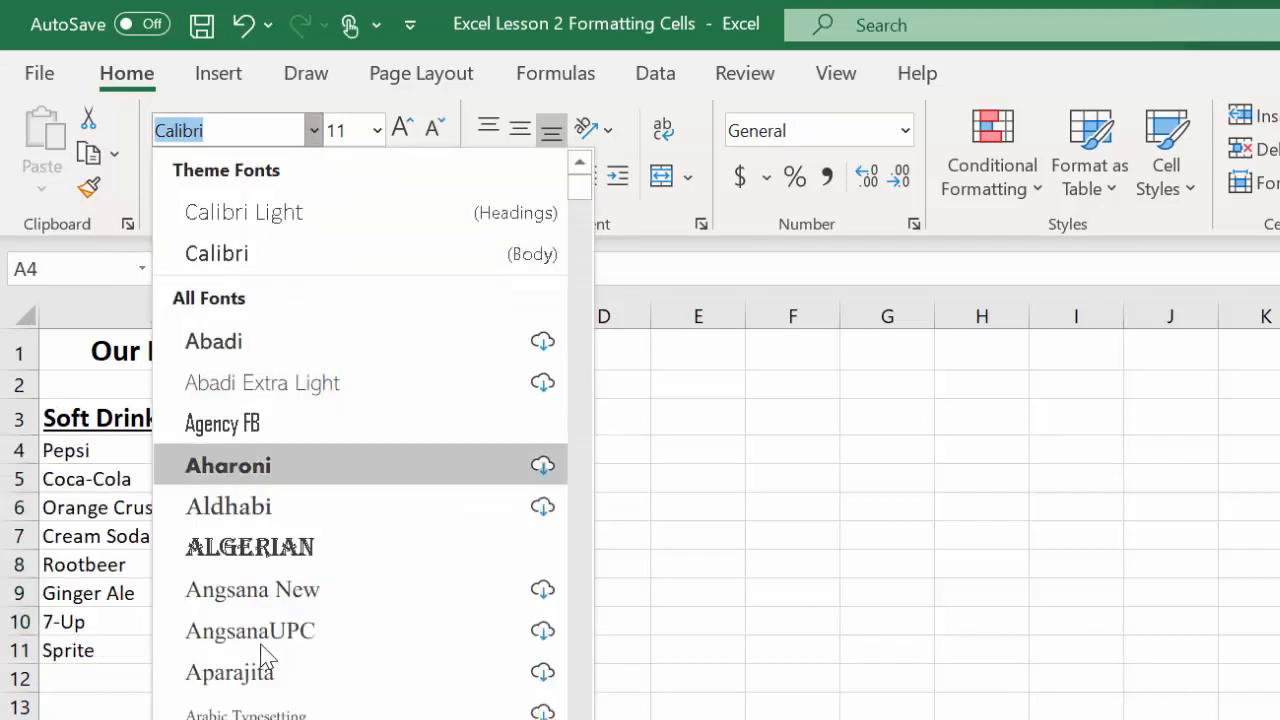
{"action": "left_click", "coordinate": [245, 719]}
{"action": "left_click", "coordinate": [531, 591]}
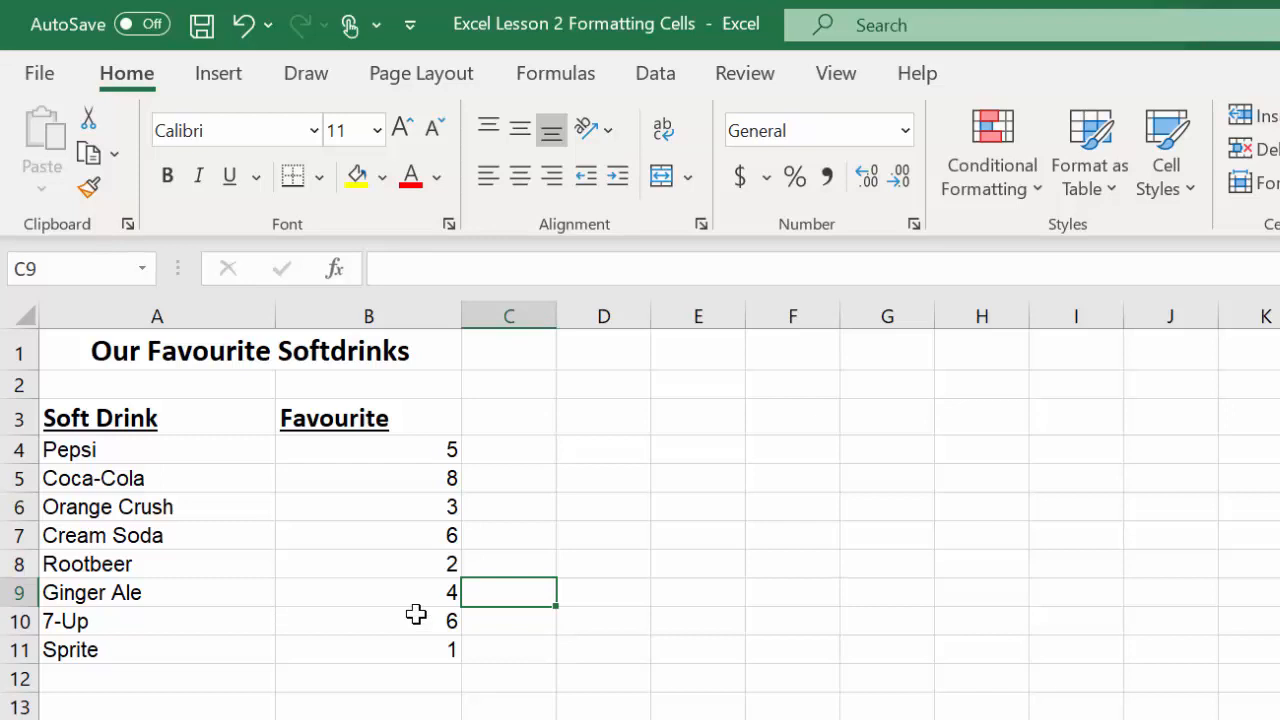
- Enter the label "Total" in cell A13 and move on to cell B13
{"action": "left_click", "coordinate": [88, 712]}
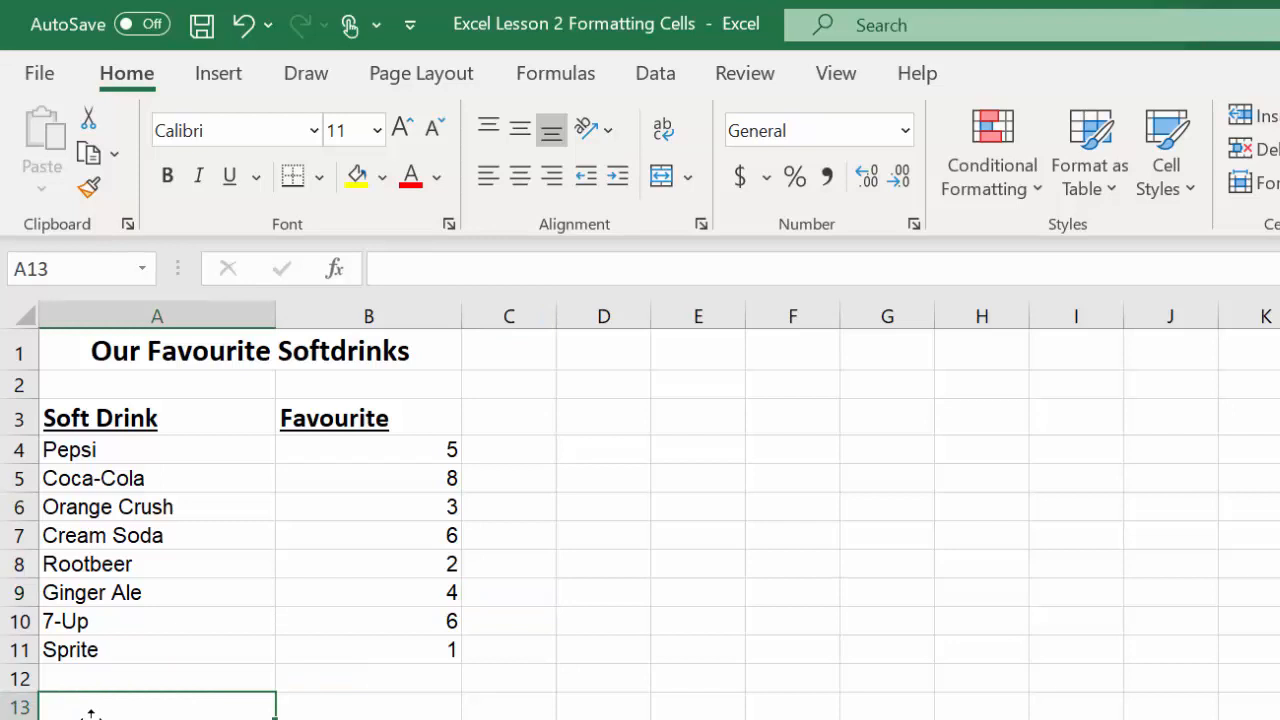
{"action": "type", "text": "Total"}
{"action": "key", "text": "Tab"}
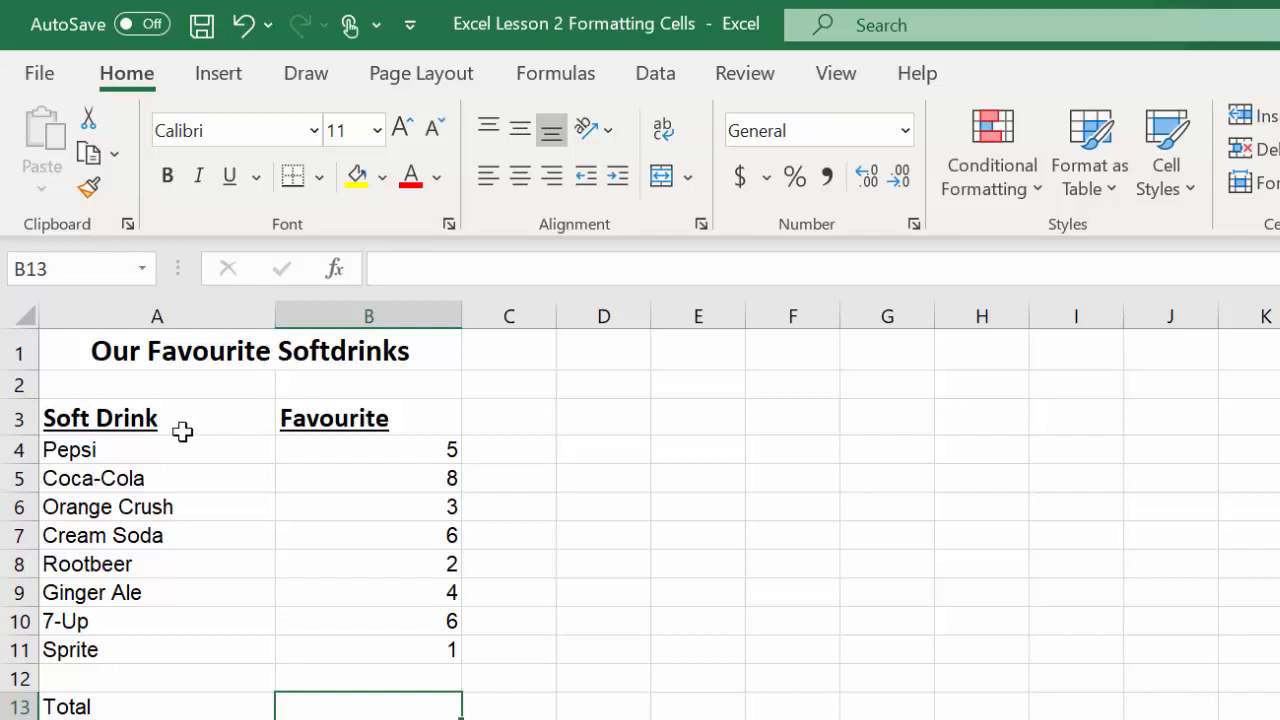
- Try font size 16 on the headings in A3:B3 and return them to size 14
{"action": "left_click_drag", "start_coordinate": [112, 420], "coordinate": [309, 420]}
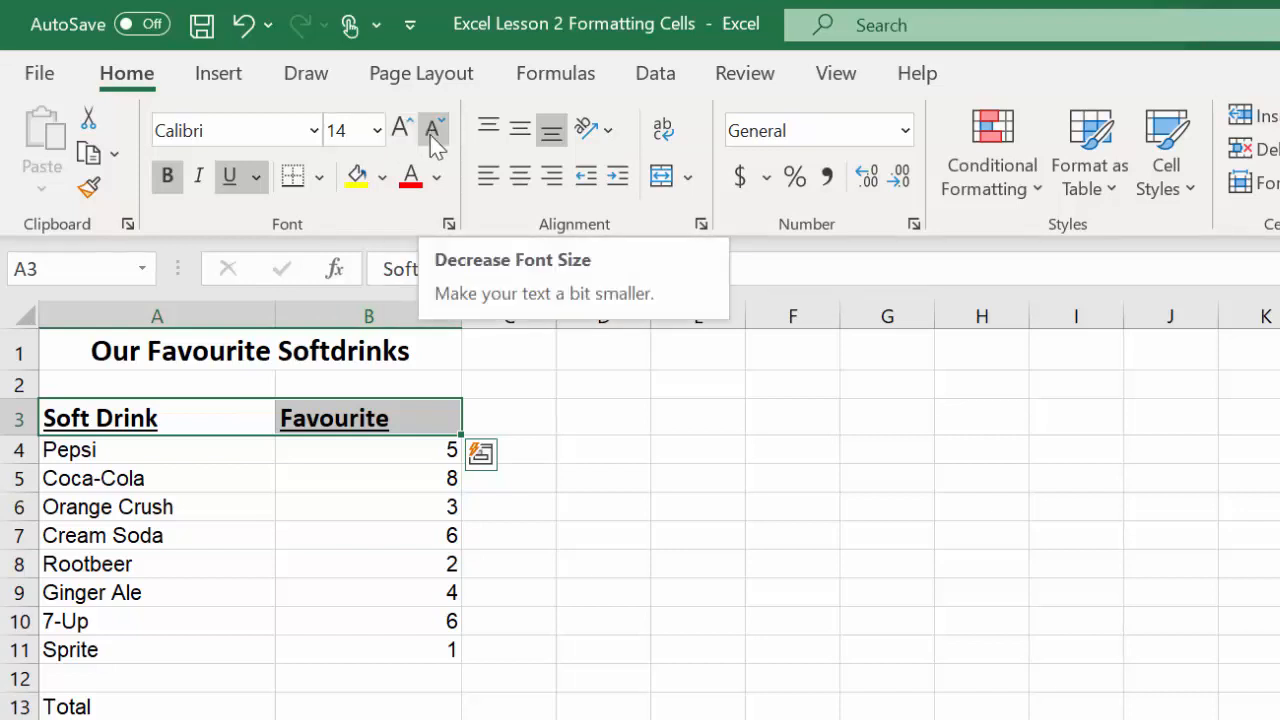
{"action": "left_click", "coordinate": [377, 138]}
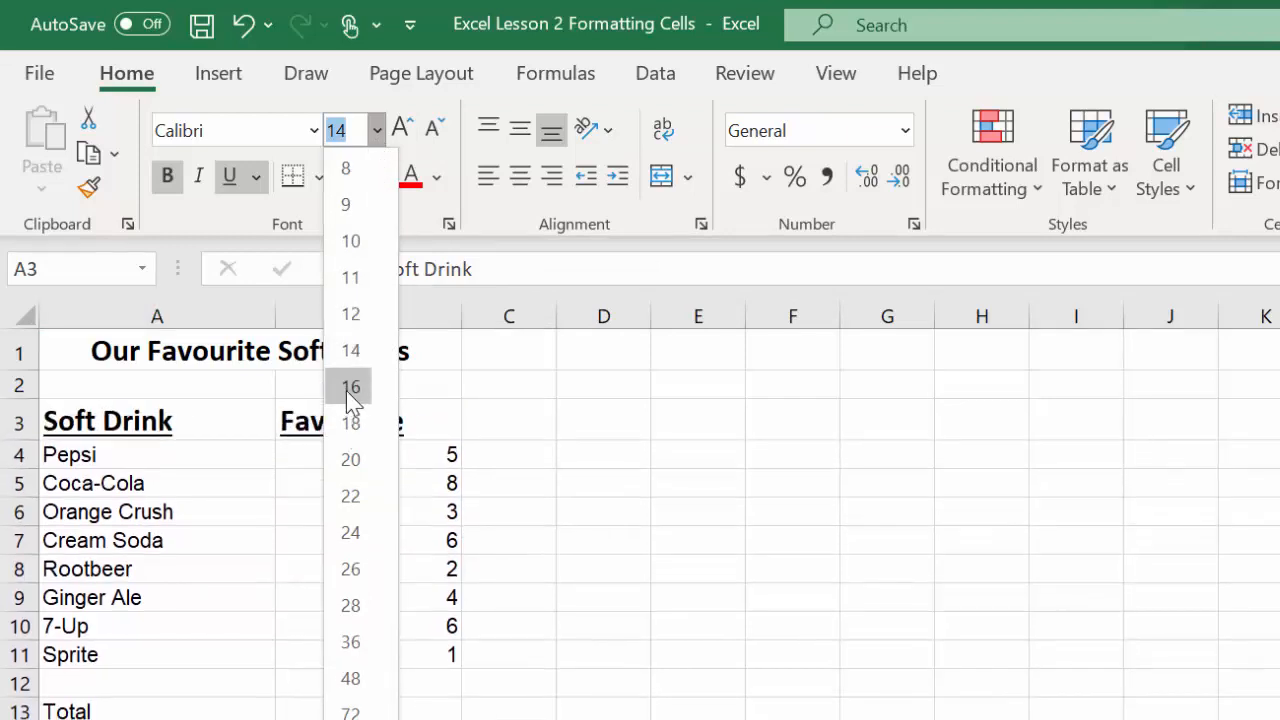
{"action": "left_click", "coordinate": [350, 350]}
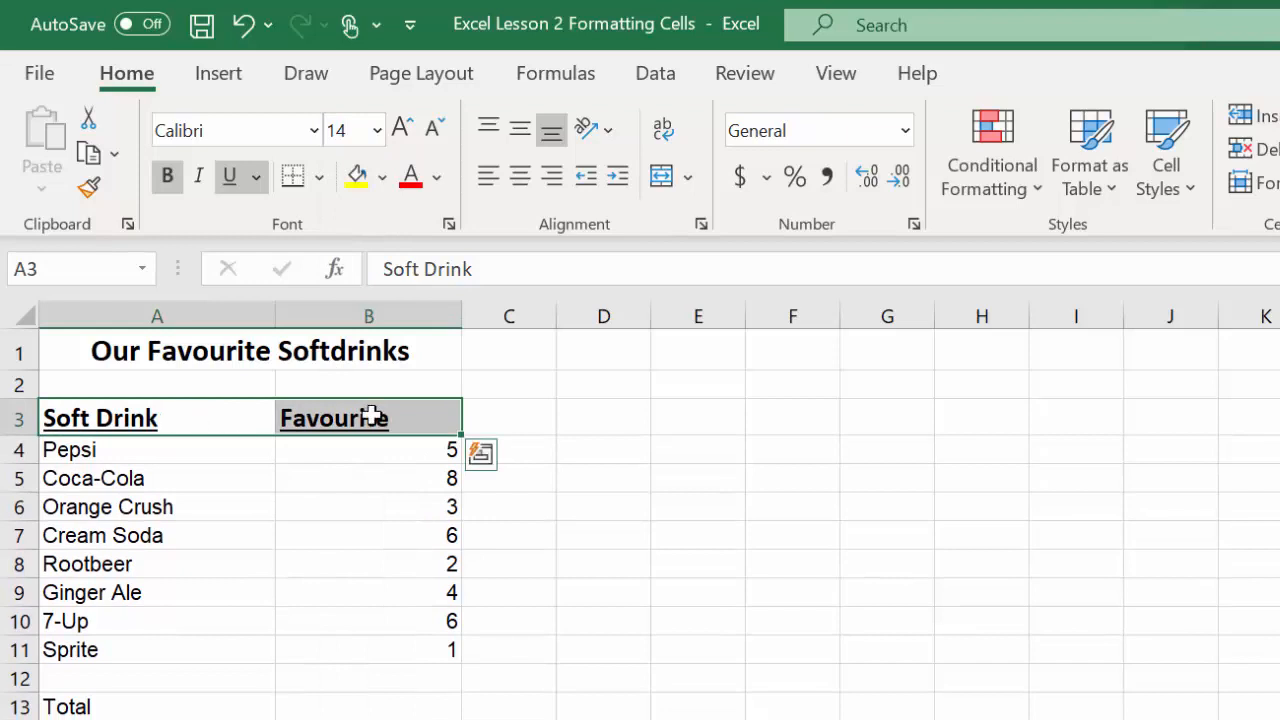
{"action": "left_click", "coordinate": [401, 130]}
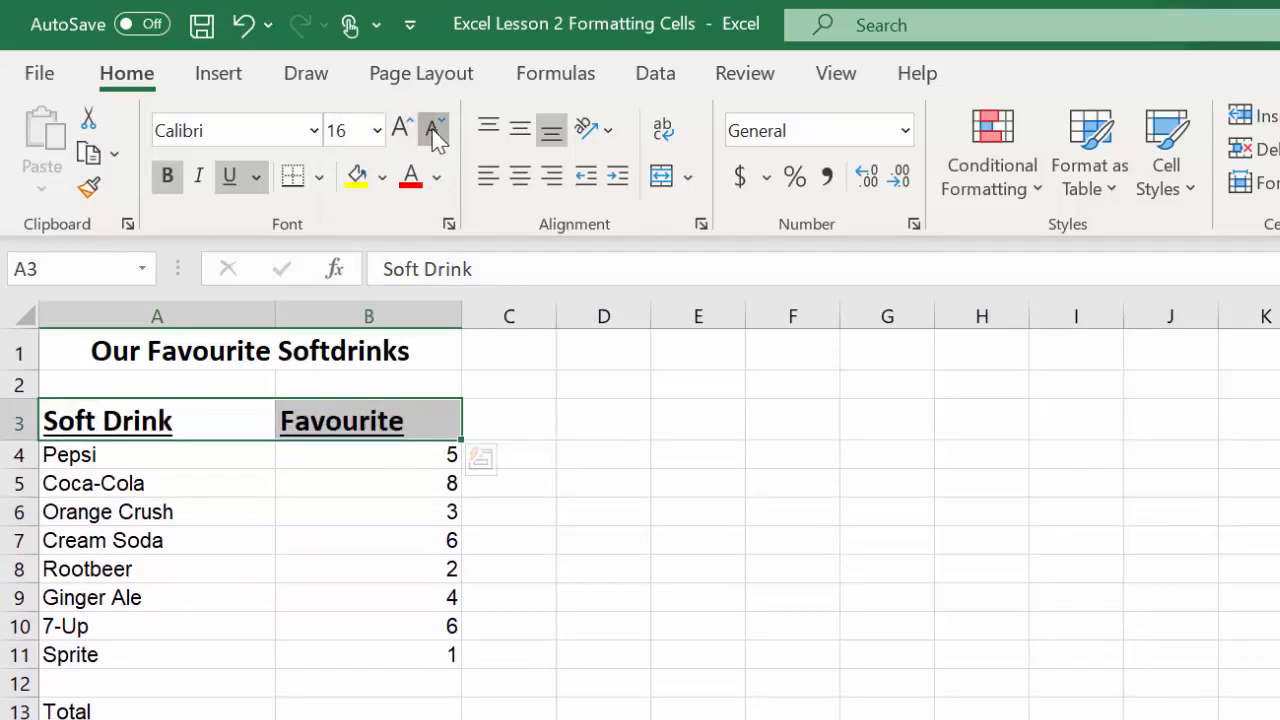
{"action": "left_click", "coordinate": [432, 130]}
- Increase the font size of the merged title in row 1 to 18
{"action": "left_click", "coordinate": [220, 357]}
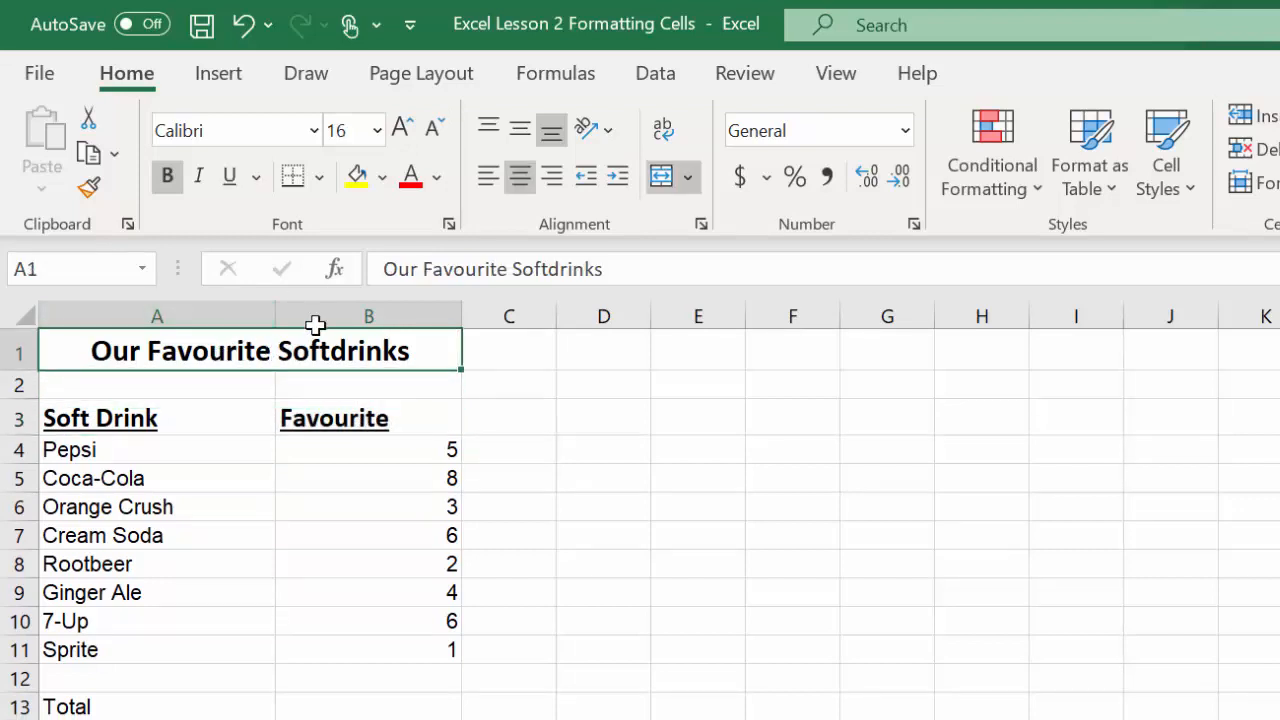
{"action": "left_click", "coordinate": [398, 130]}
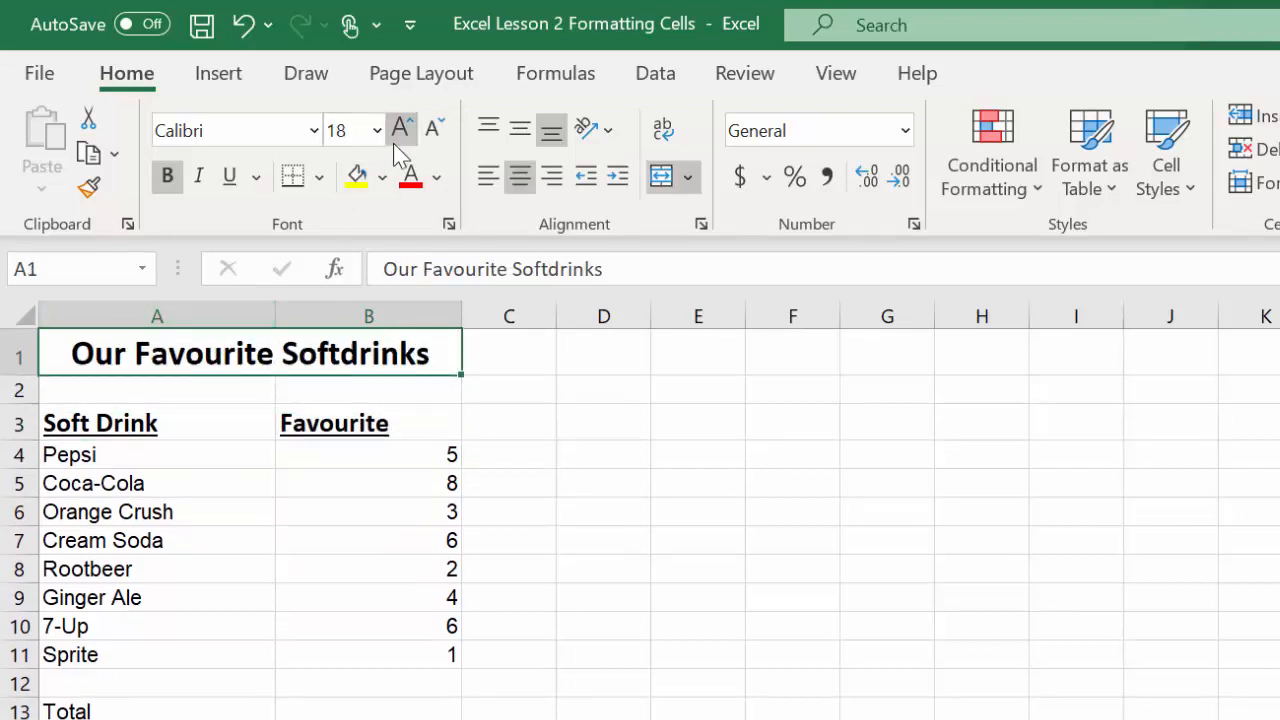
{"action": "left_click", "coordinate": [475, 393]}
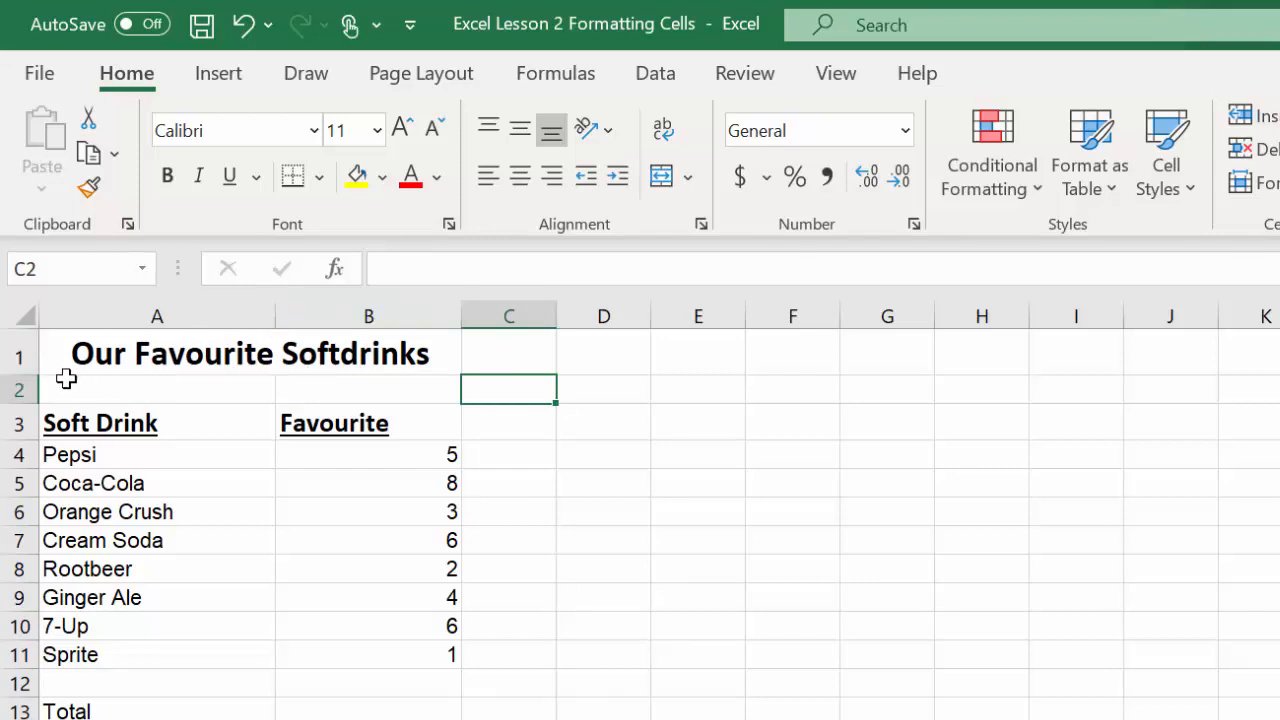
- Make row 1 slightly taller to give the title more space
{"action": "left_click_drag", "start_coordinate": [26, 372], "coordinate": [22, 384]}
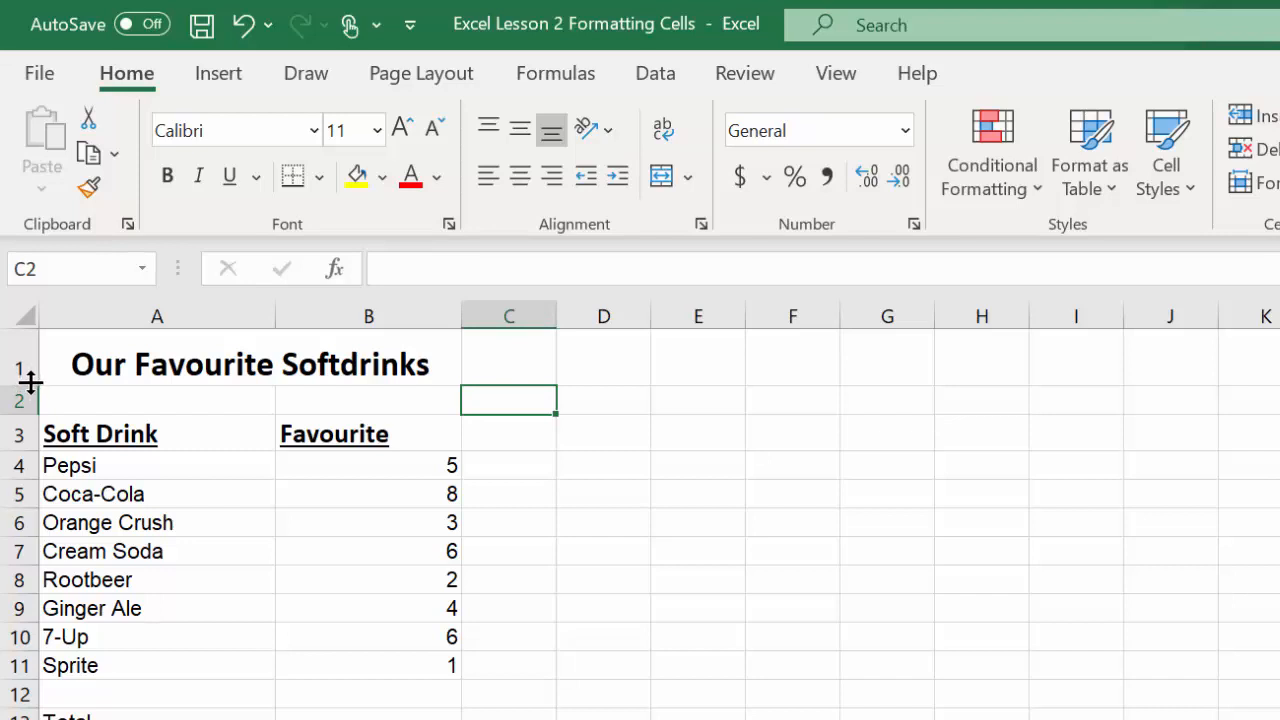
{"action": "mouse_move", "coordinate": [30, 378]}
{"action": "left_mouse_down"}
{"action": "mouse_move", "coordinate": [24, 414]}
{"action": "mouse_move", "coordinate": [24, 382]}
{"action": "left_mouse_up"}
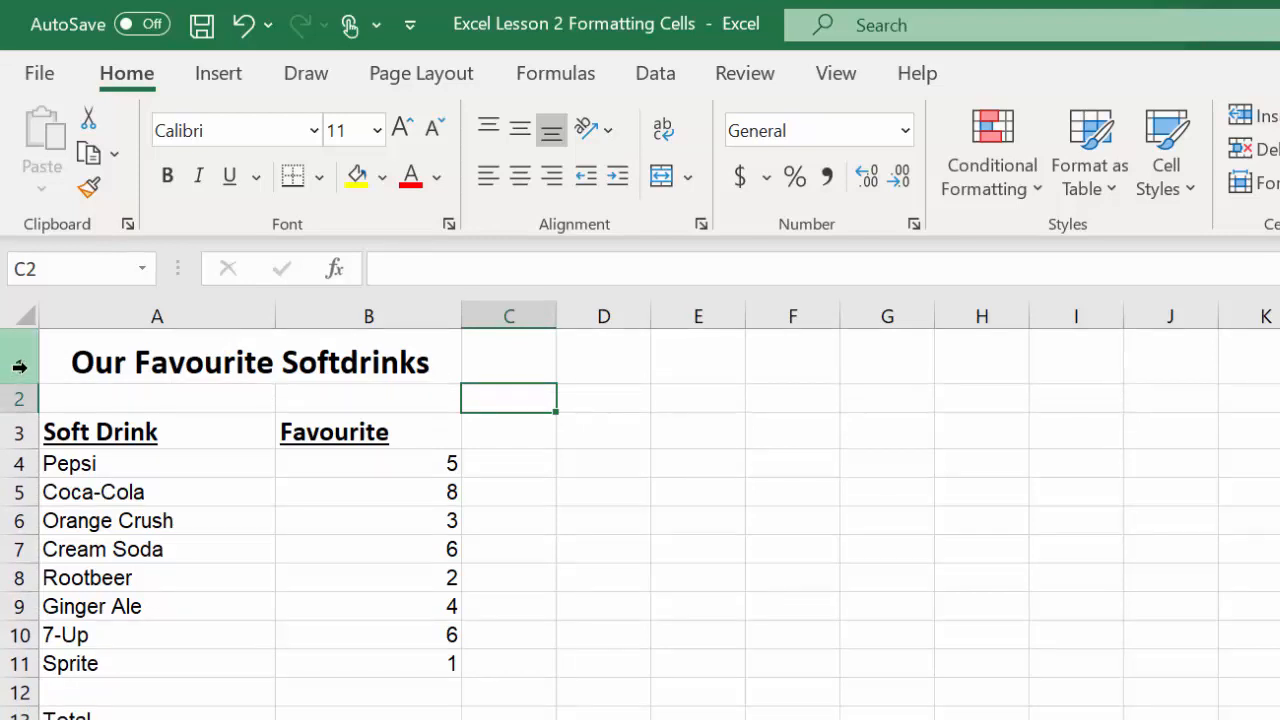
{"action": "right_click", "coordinate": [16, 351]}
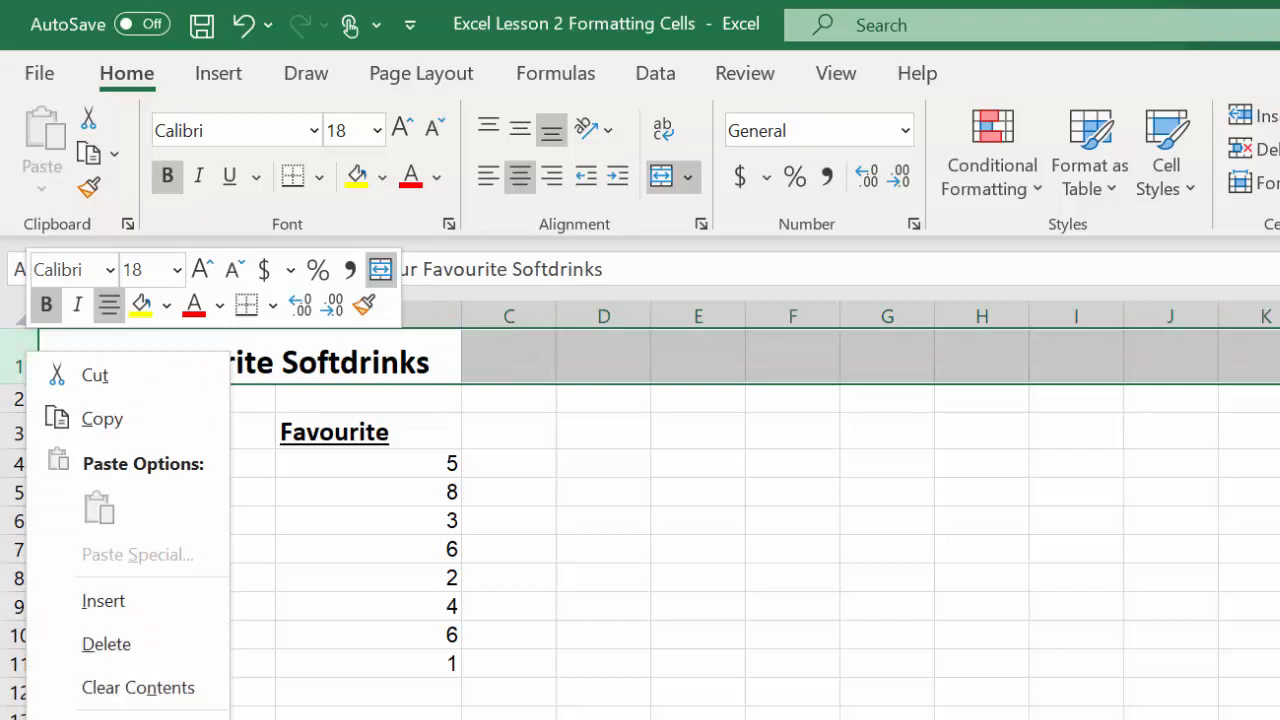
{"action": "left_click", "coordinate": [645, 525]}
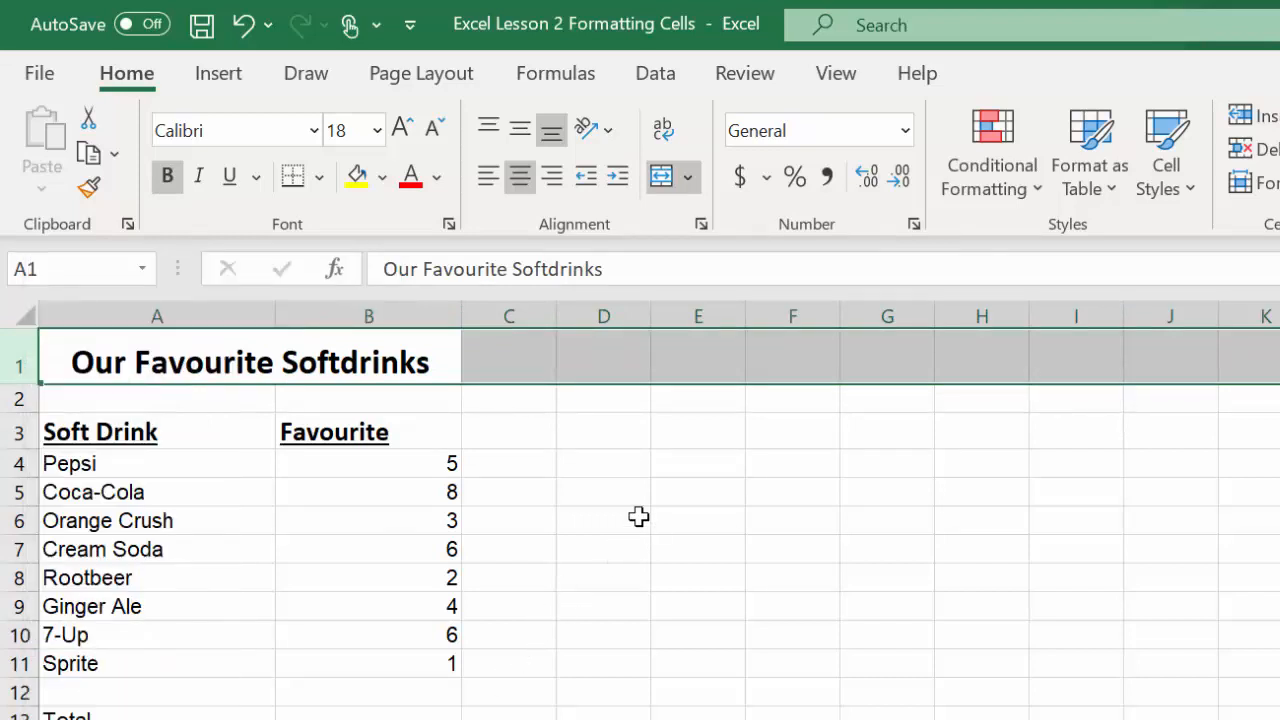
{"action": "left_click", "coordinate": [340, 549]}
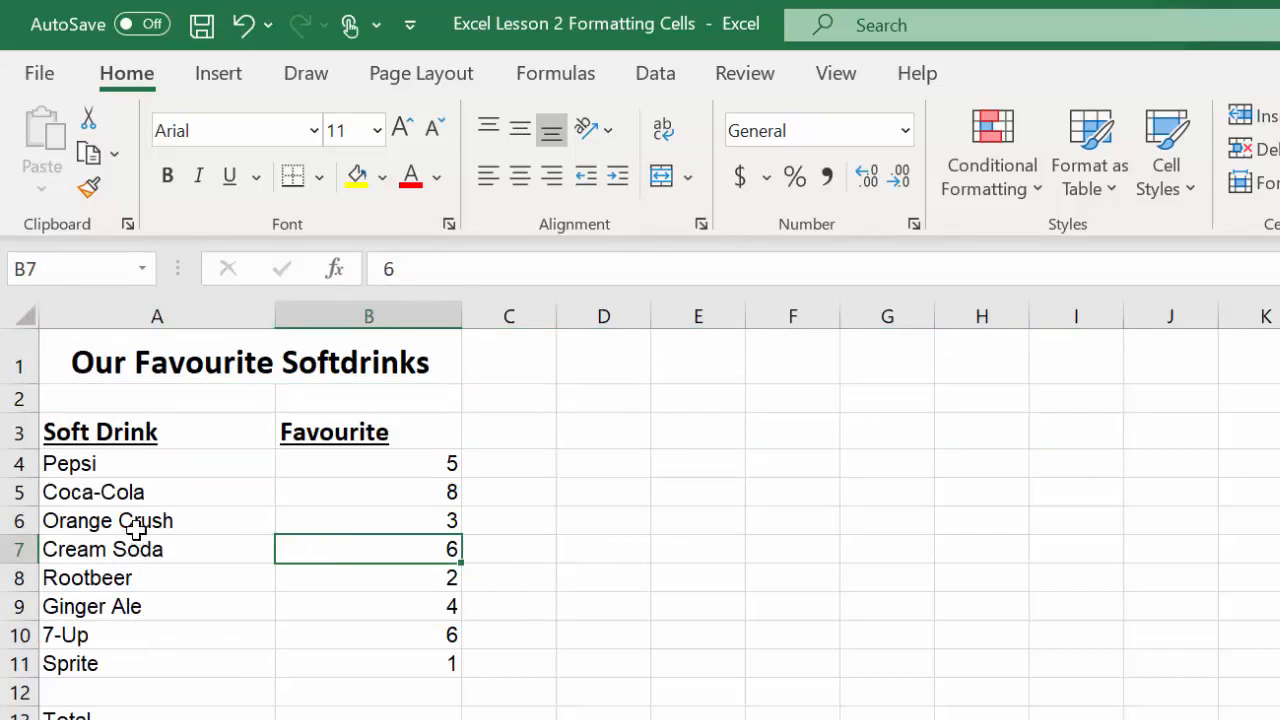
- Fill the "Soft Drink" and "Favourite" heading cells in A3:B3 with a medium grey
{"action": "left_click", "coordinate": [62, 432]}
{"action": "left_click_drag", "start_coordinate": [62, 432], "coordinate": [340, 431]}
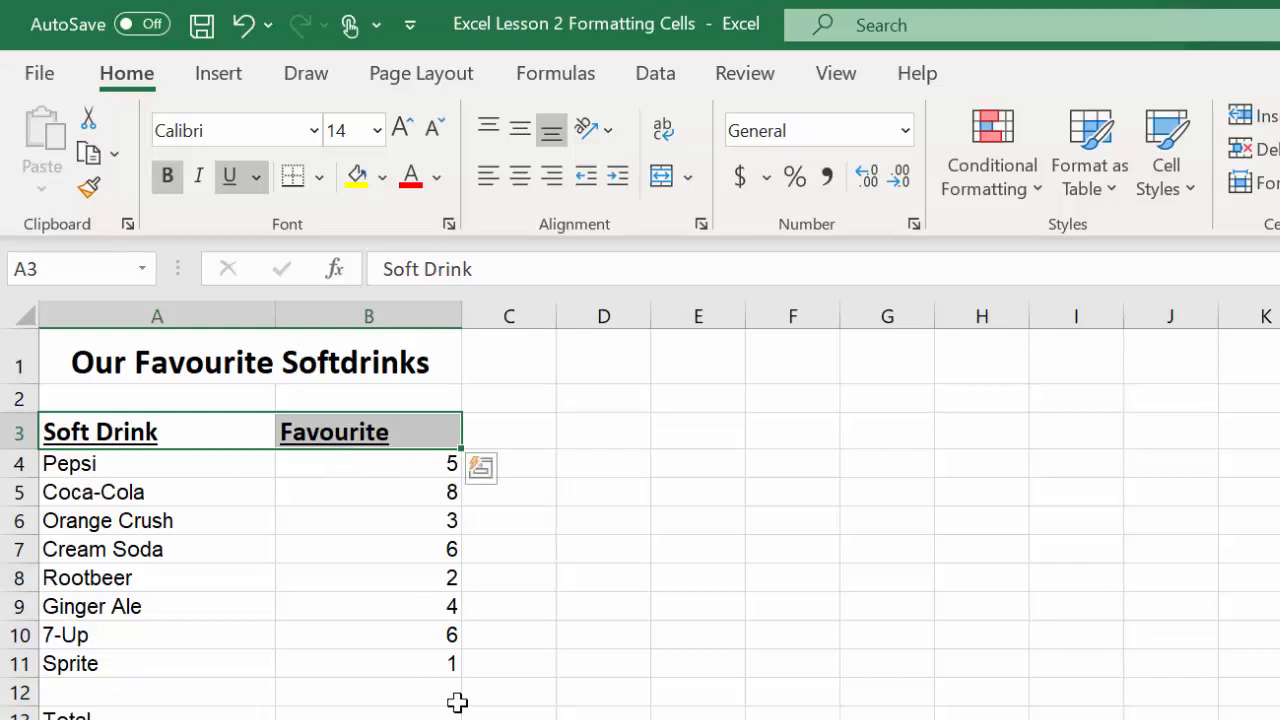
{"action": "left_click", "coordinate": [382, 185]}
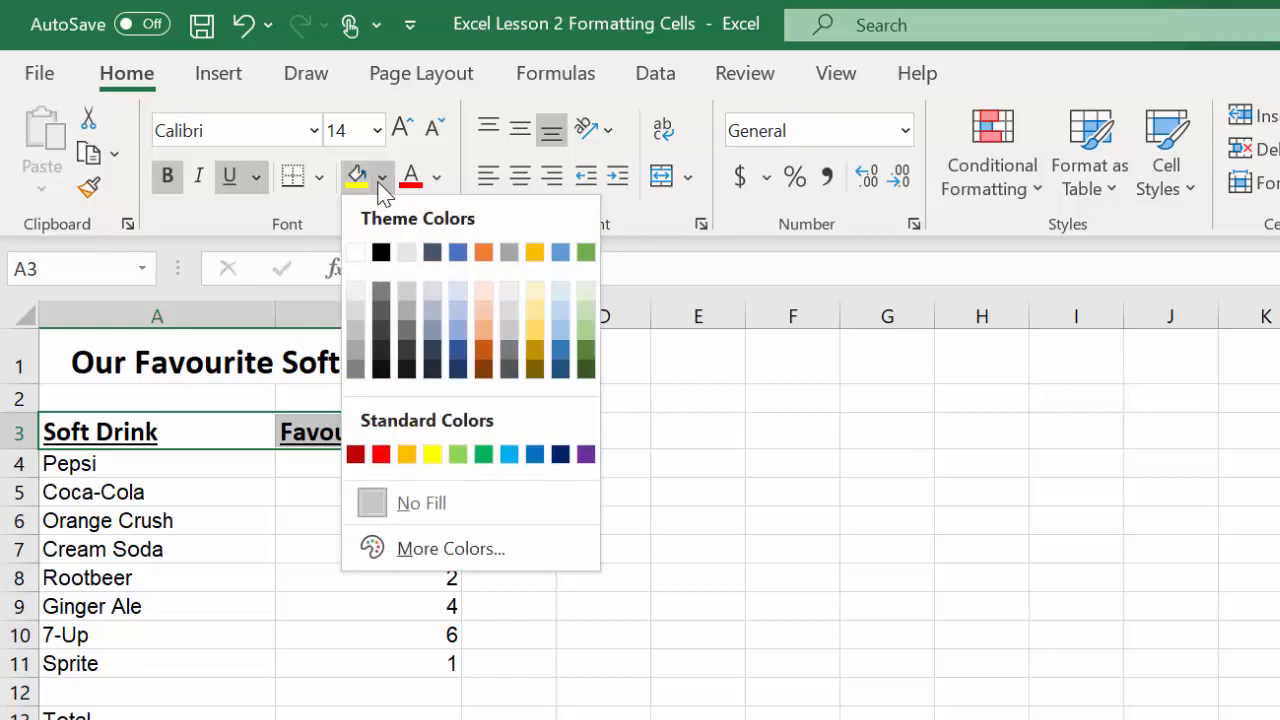
{"action": "left_click", "coordinate": [356, 330]}
{"action": "left_click", "coordinate": [540, 466]}
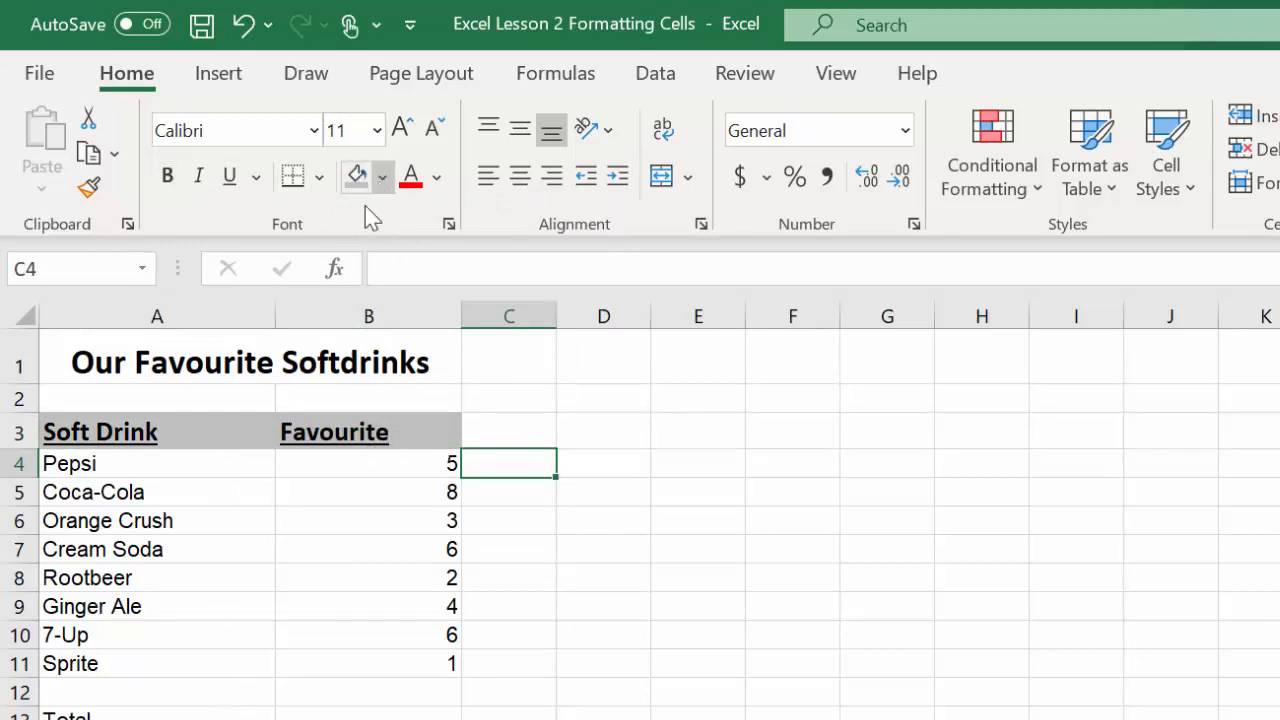
- Apply the same grey fill to the title in row 1 and to the "Total" label in A13
{"action": "left_click", "coordinate": [133, 358]}
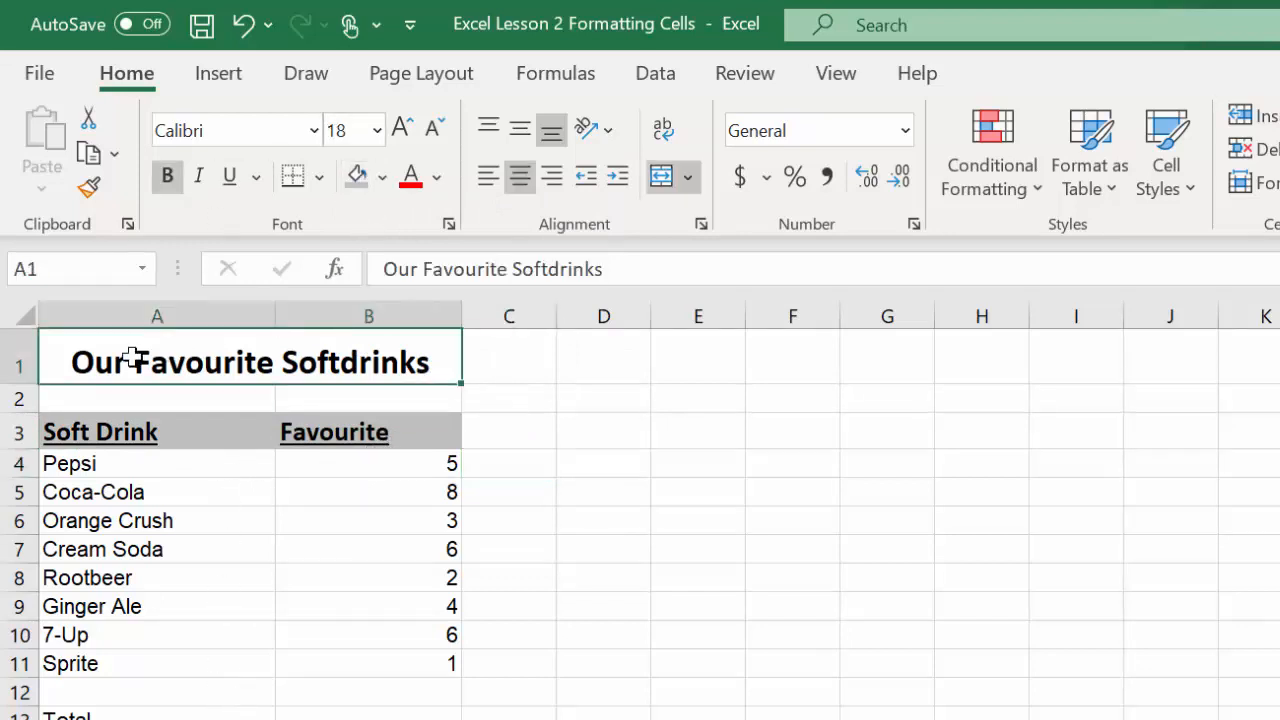
{"action": "left_click", "coordinate": [357, 176]}
{"action": "left_click", "coordinate": [550, 424]}
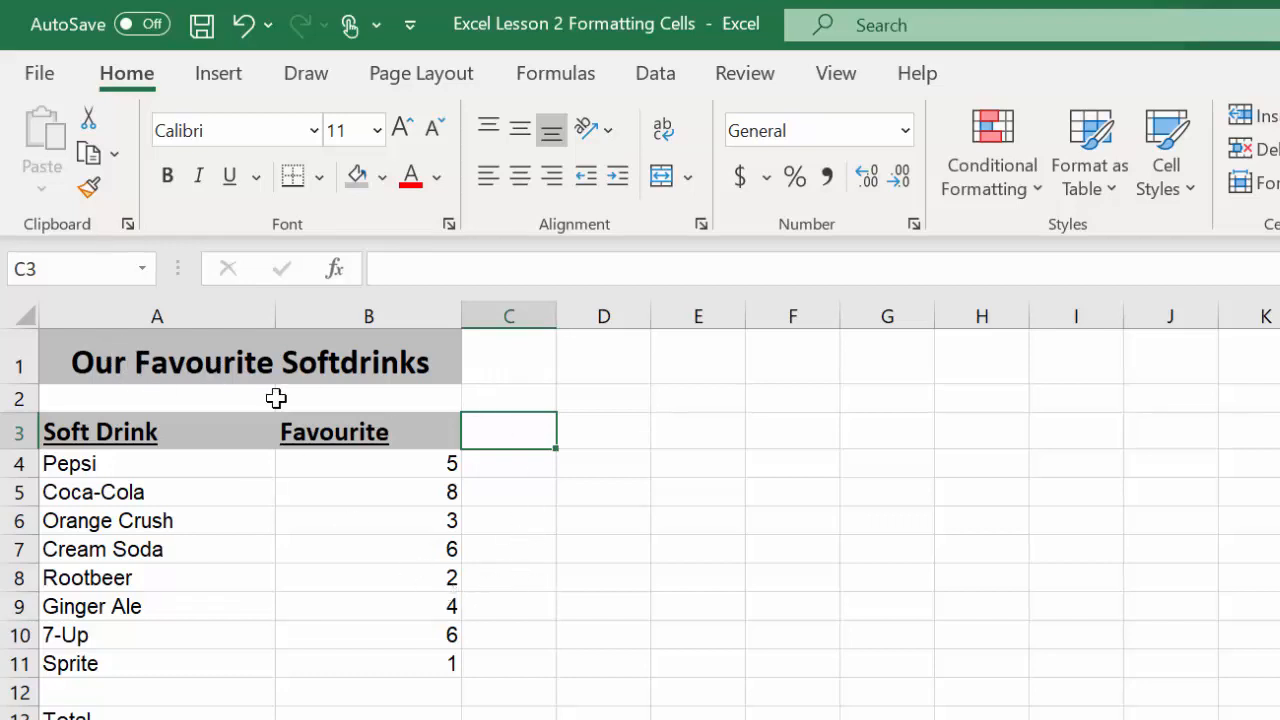
{"action": "left_click", "coordinate": [70, 716]}
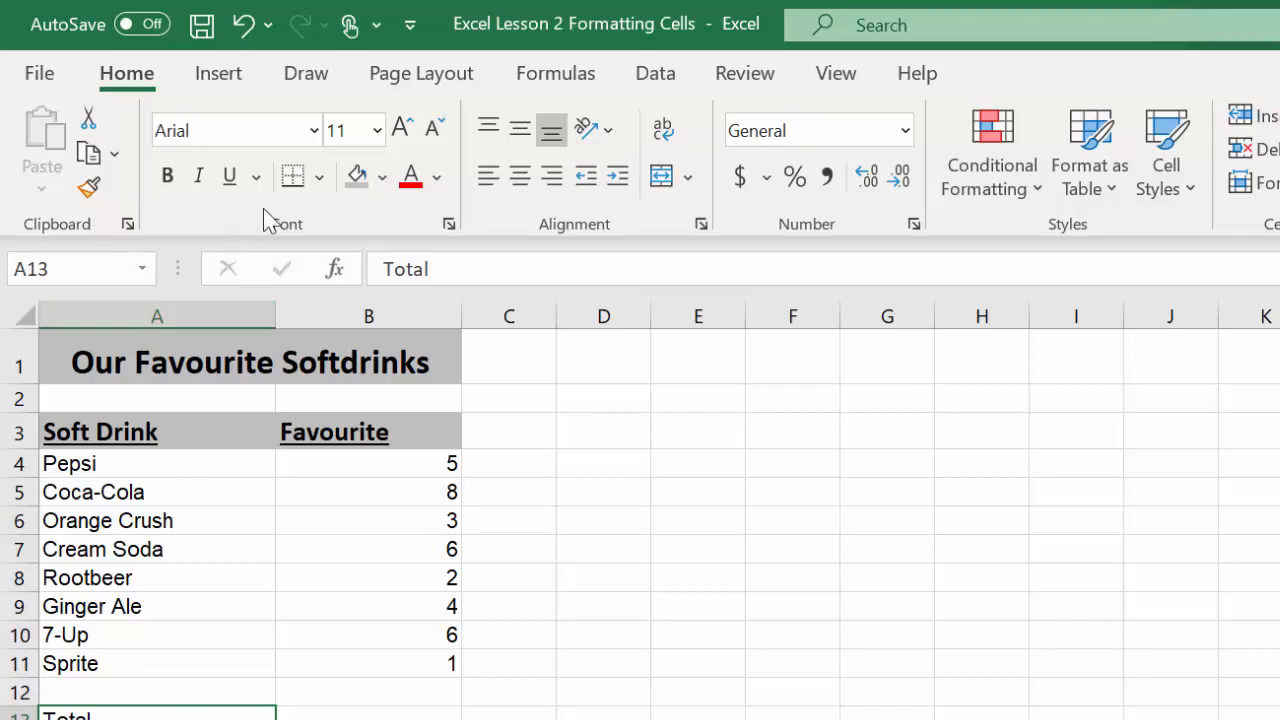
{"action": "left_click", "coordinate": [356, 177]}
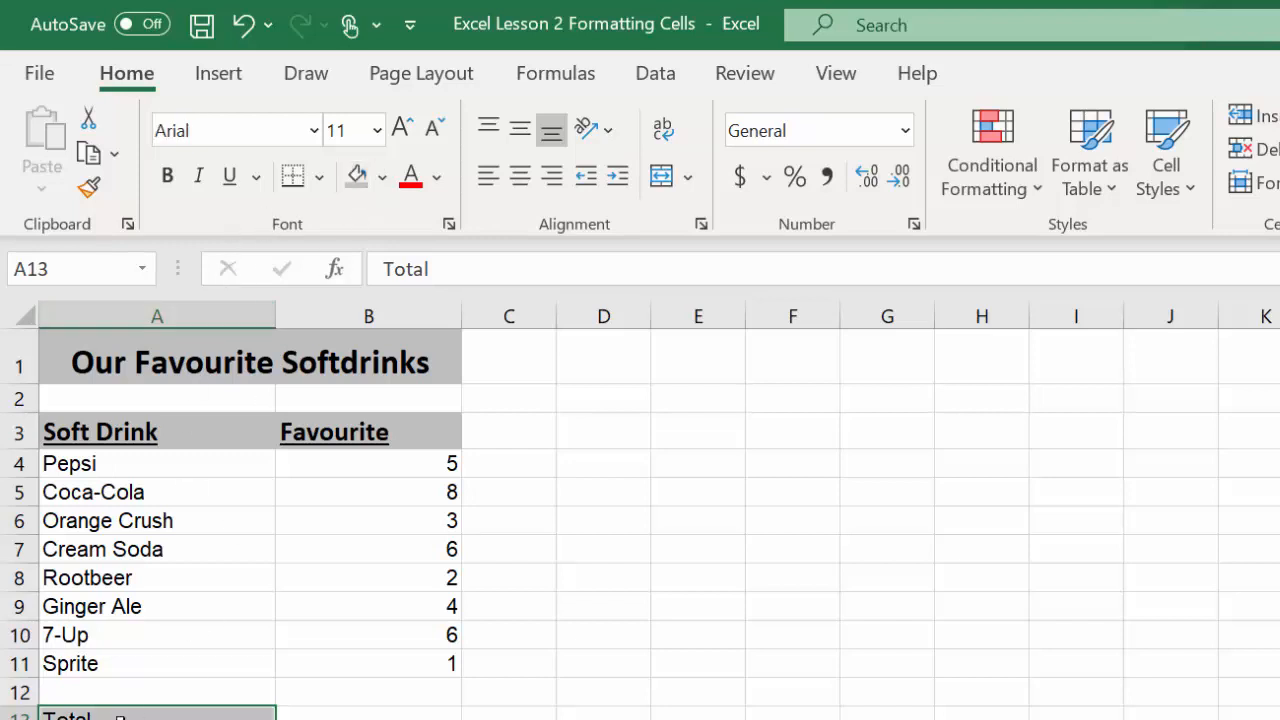
{"action": "left_click", "coordinate": [433, 716]}
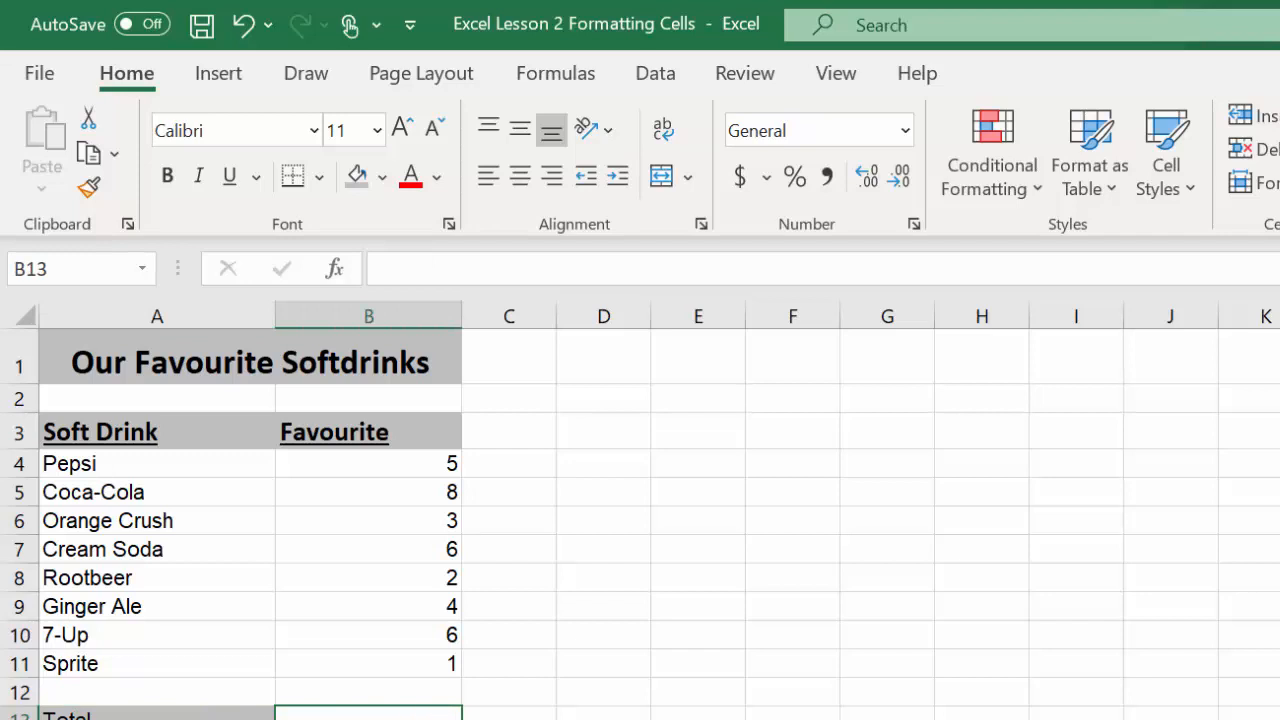
- Enlarge the "Total" label in A13 by two font sizes and make it bold
{"action": "left_click", "coordinate": [251, 705]}
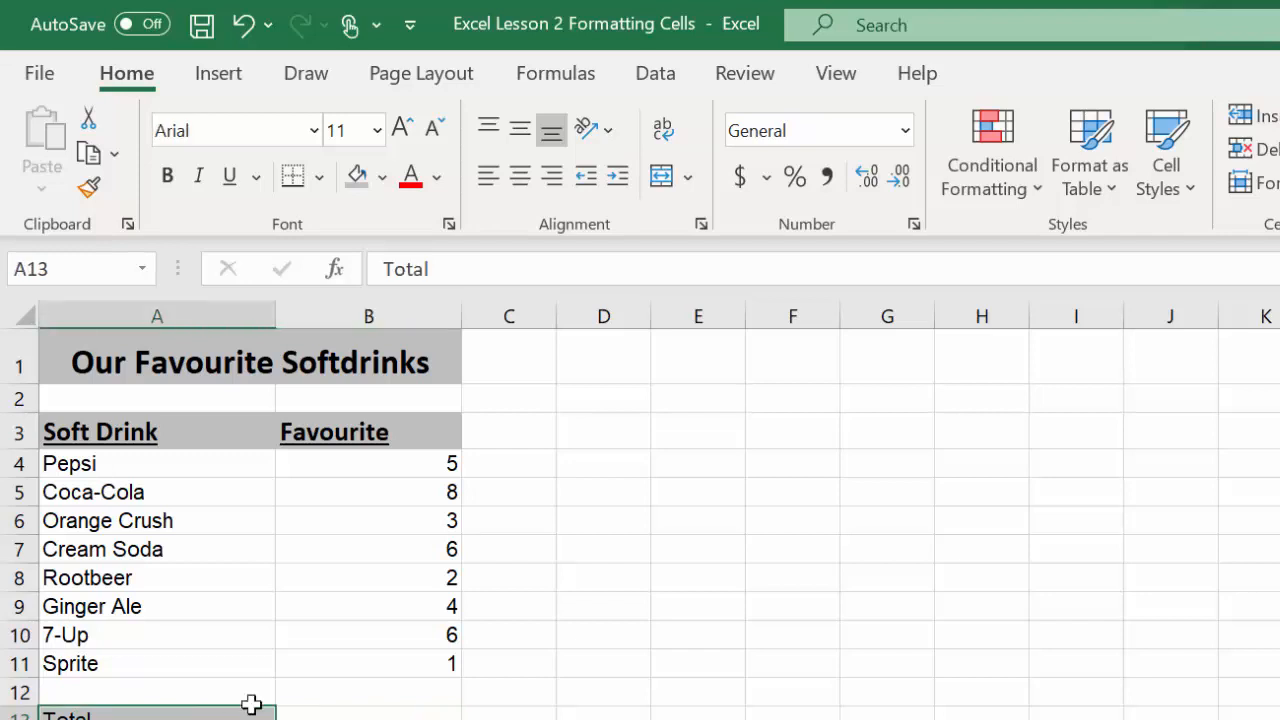
{"action": "left_click", "coordinate": [403, 131]}
{"action": "left_click", "coordinate": [400, 131]}
{"action": "left_click", "coordinate": [497, 700]}
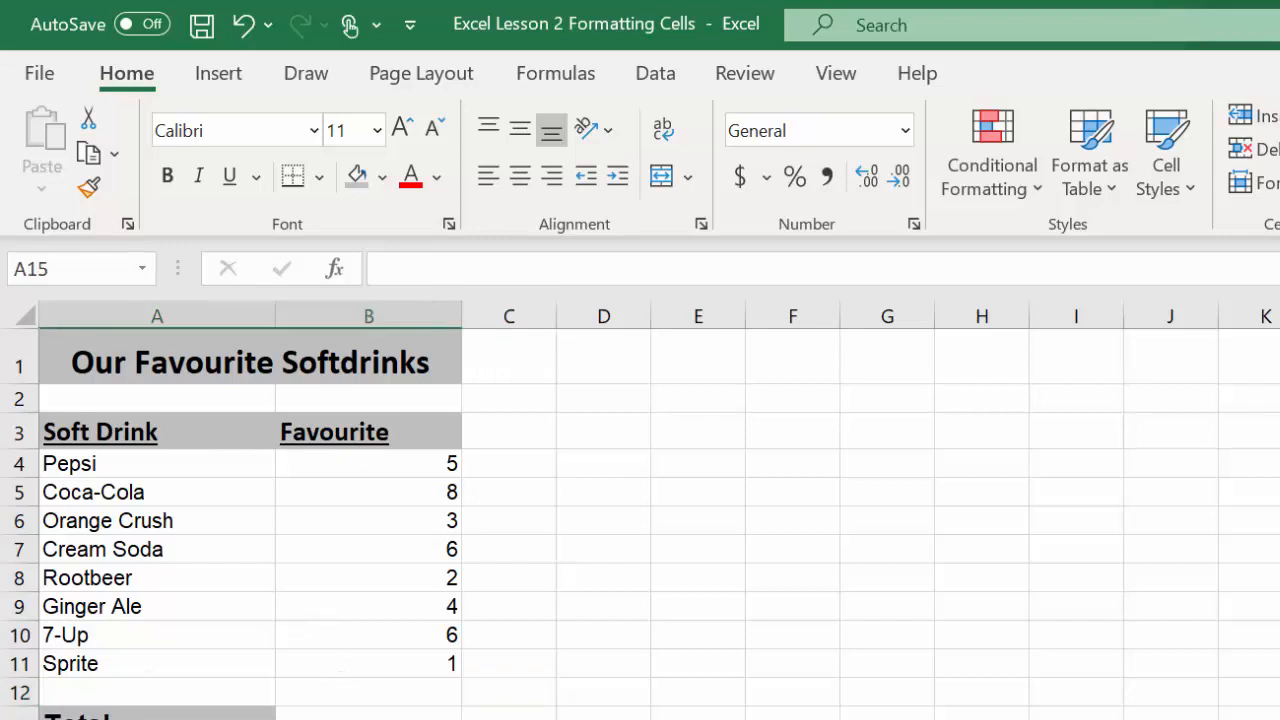
{"action": "left_click", "coordinate": [581, 523]}
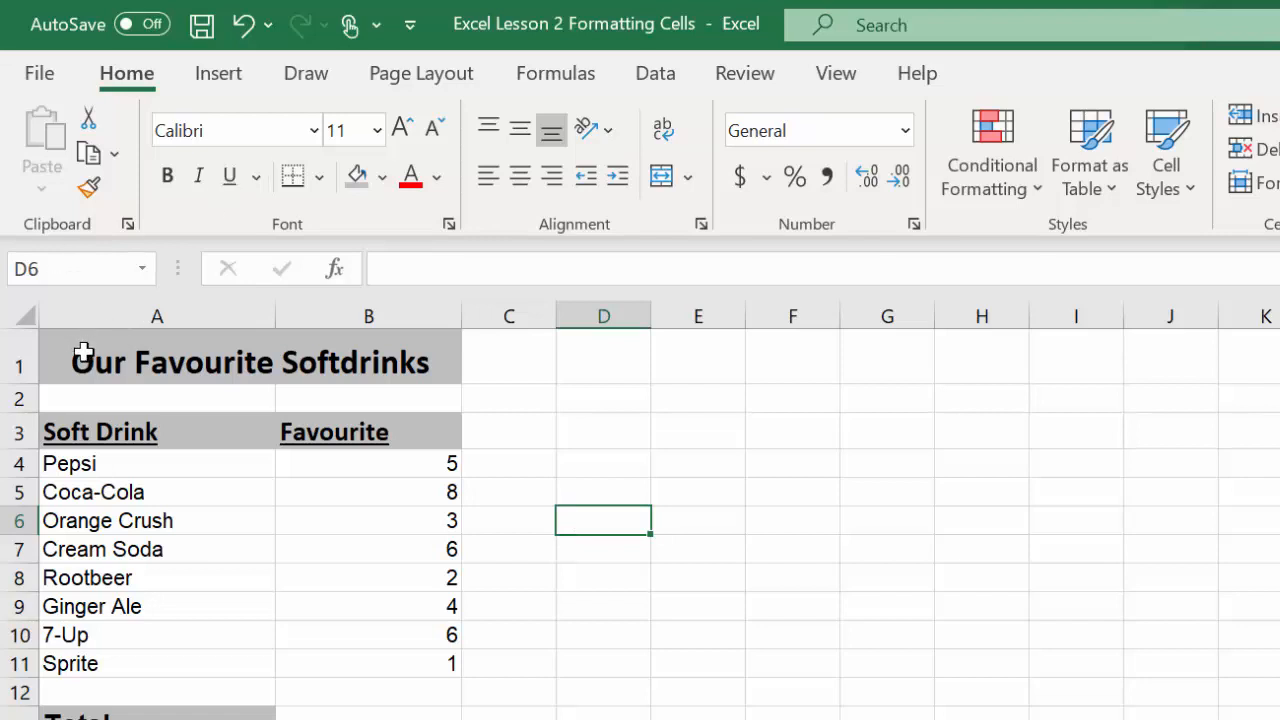
- Apply all borders to the table from the headings in row 3 through the Total row, A3:B13
{"action": "left_click_drag", "start_coordinate": [94, 431], "coordinate": [331, 712]}
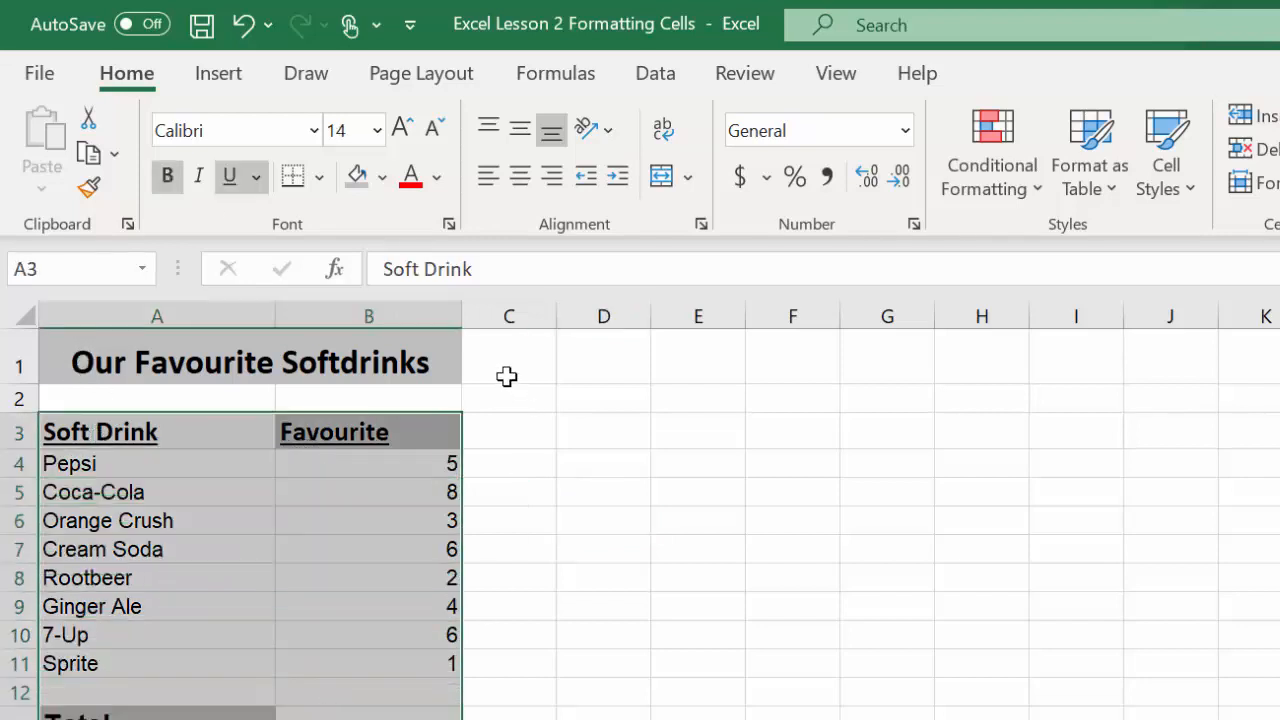
{"action": "left_click", "coordinate": [318, 178]}
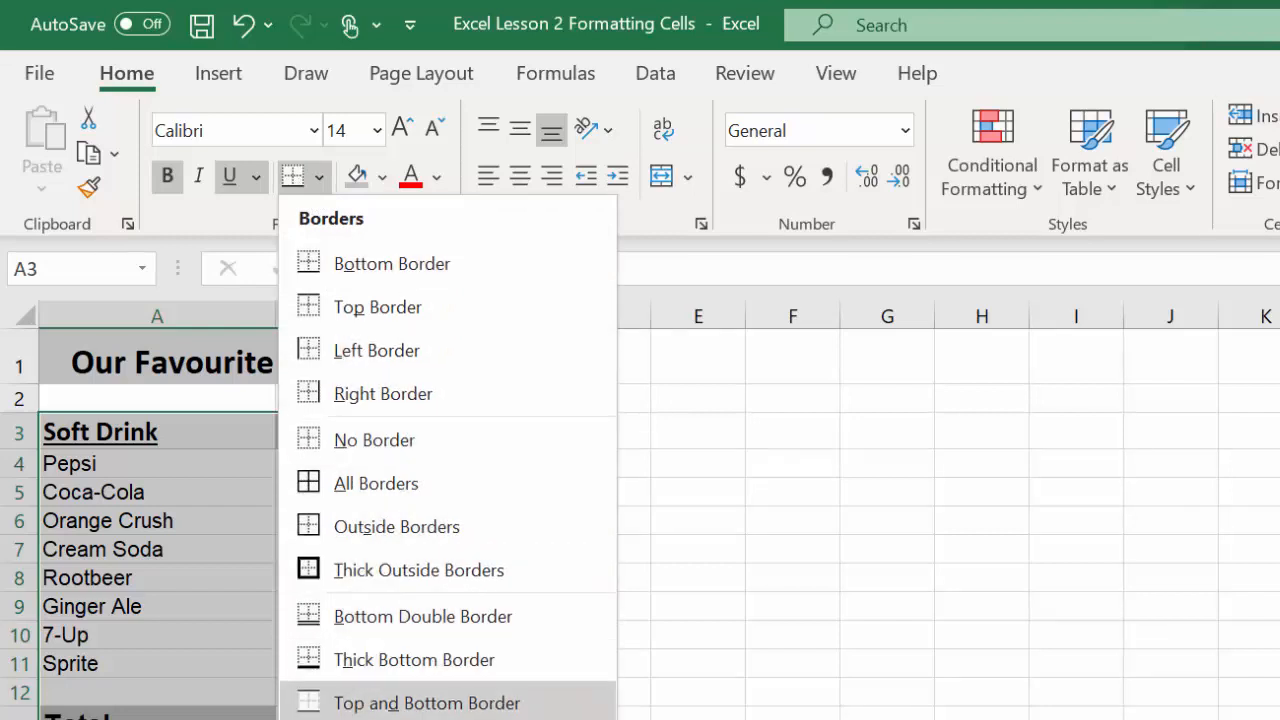
{"action": "left_click", "coordinate": [378, 484]}
{"action": "left_click", "coordinate": [660, 583]}
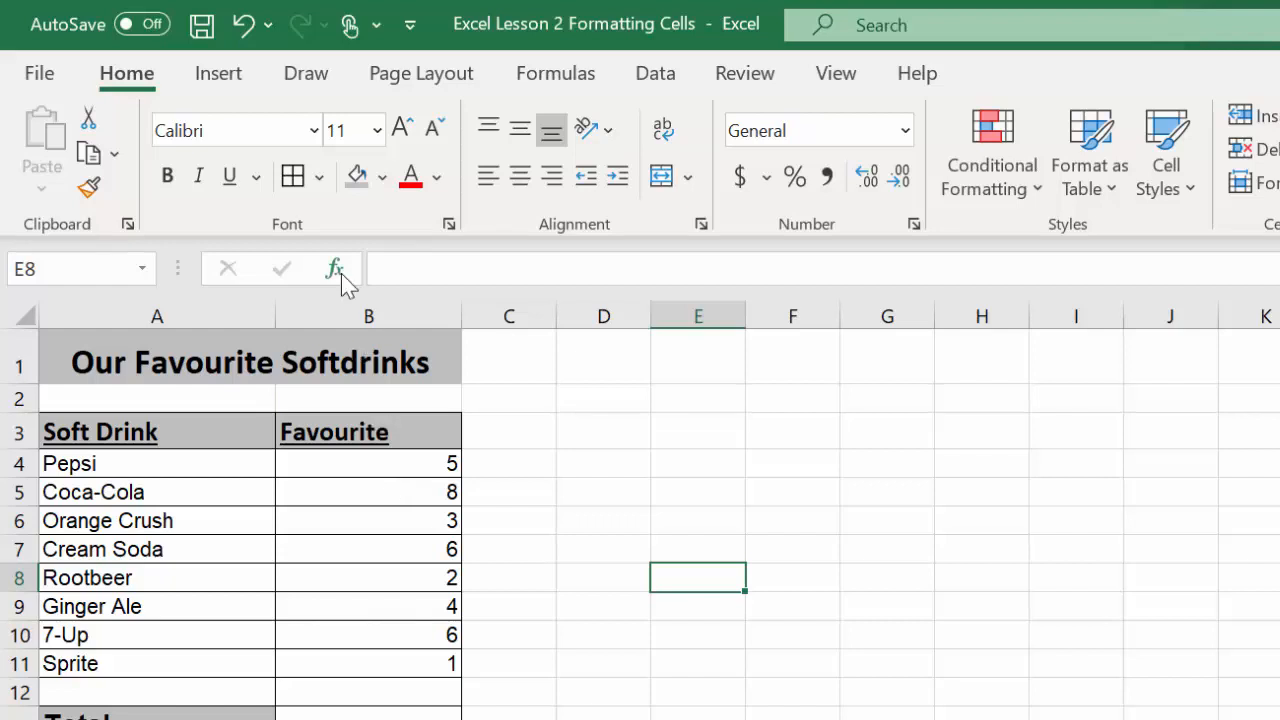
- Check the whole table in Page Layout view and return to Normal view
{"action": "left_click", "coordinate": [834, 84]}
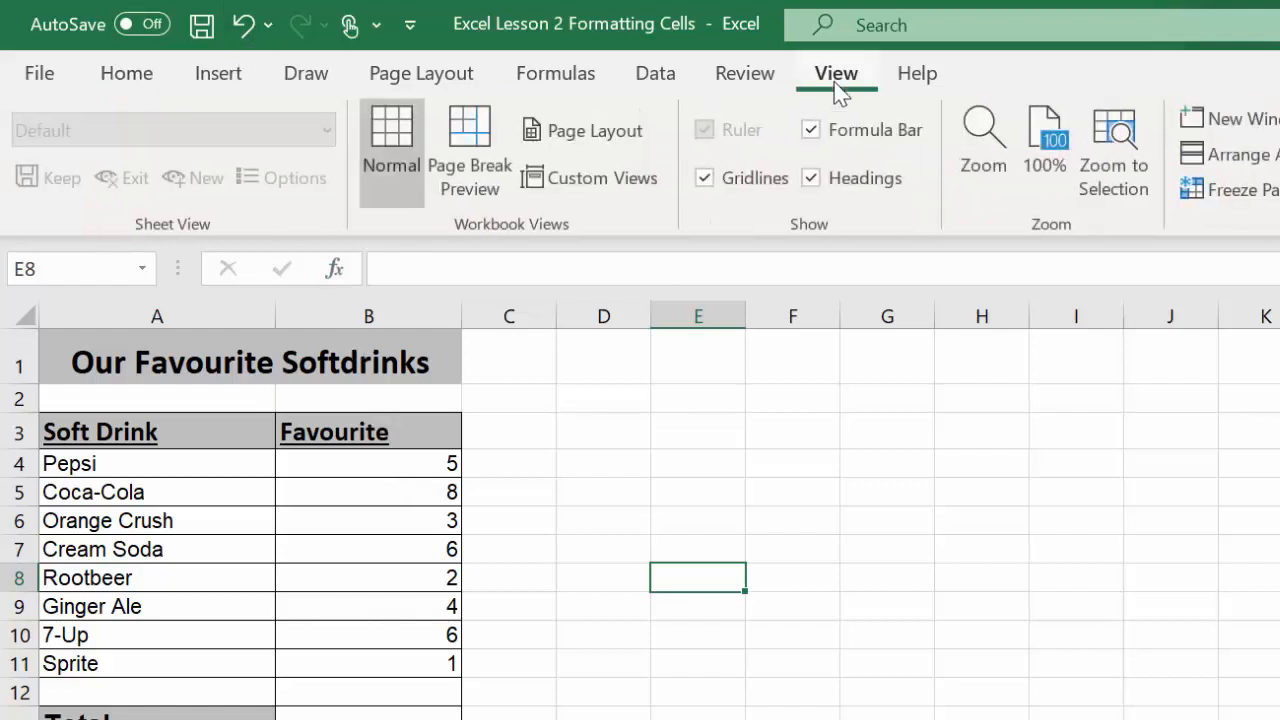
{"action": "left_click", "coordinate": [591, 140]}
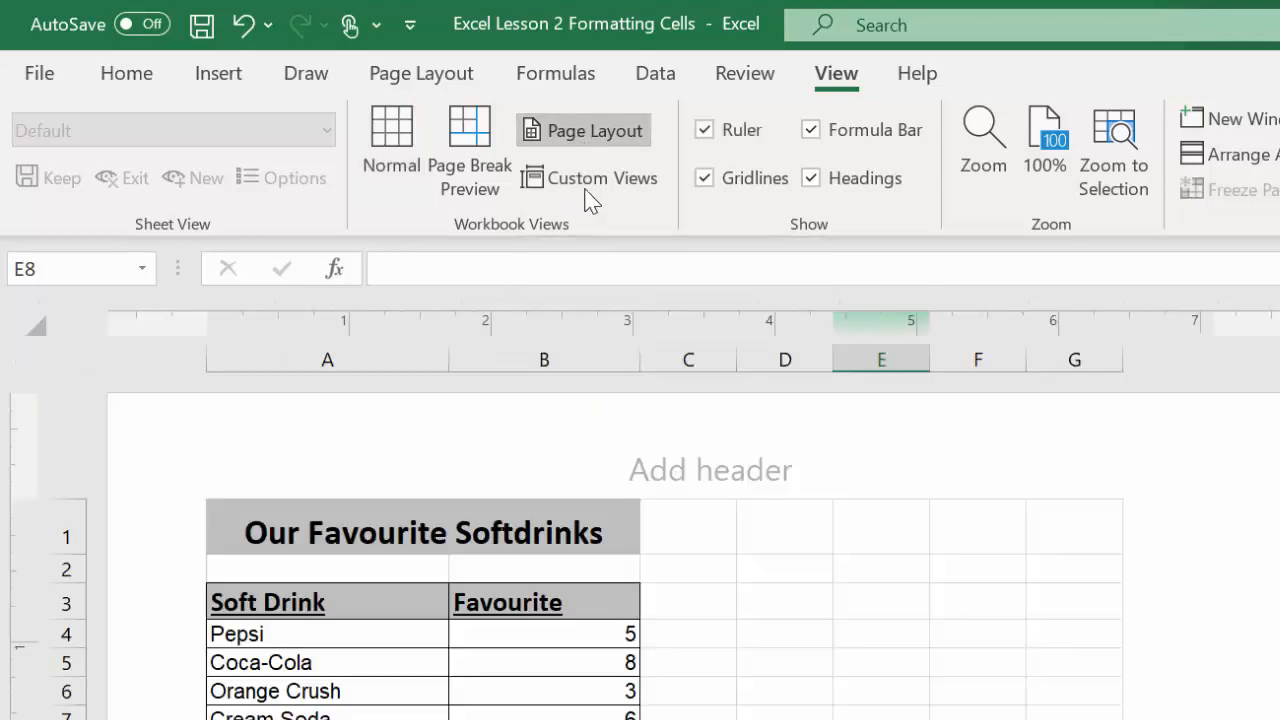
{"action": "scroll", "coordinate": [887, 632], "scroll_direction": "down", "scroll_amount": 2}
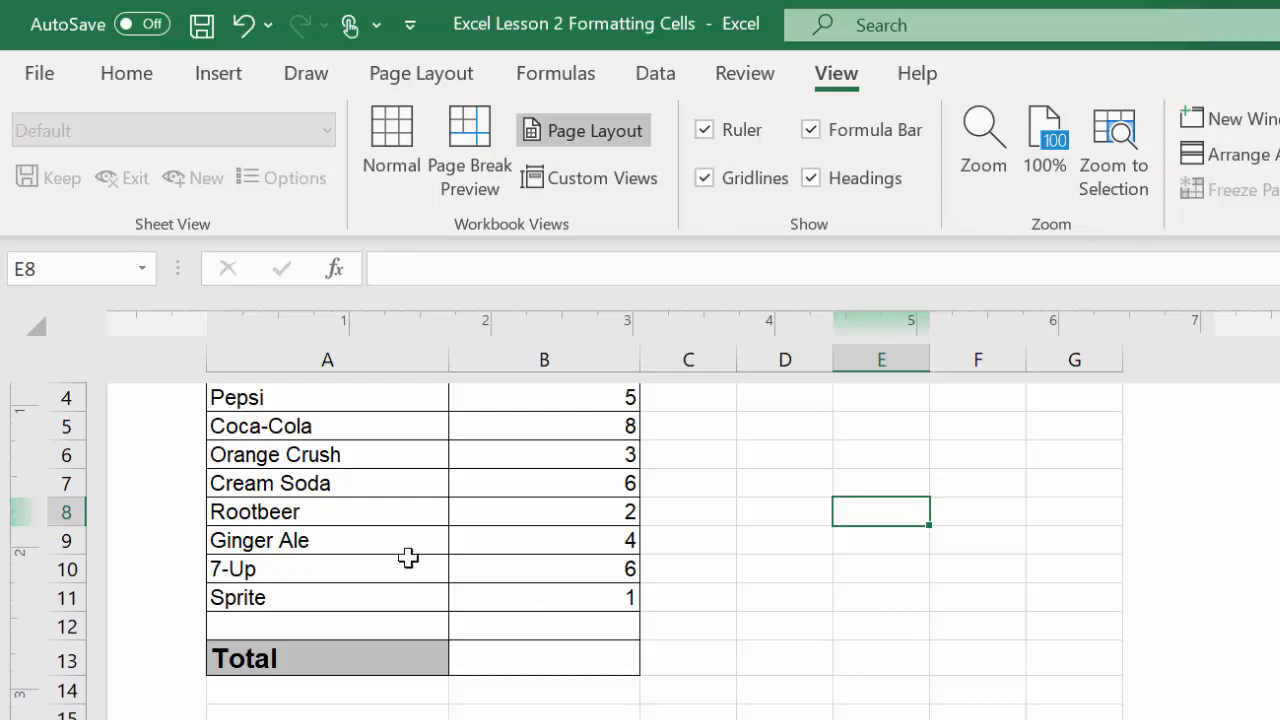
{"action": "scroll", "coordinate": [517, 563], "scroll_direction": "up", "scroll_amount": 2}
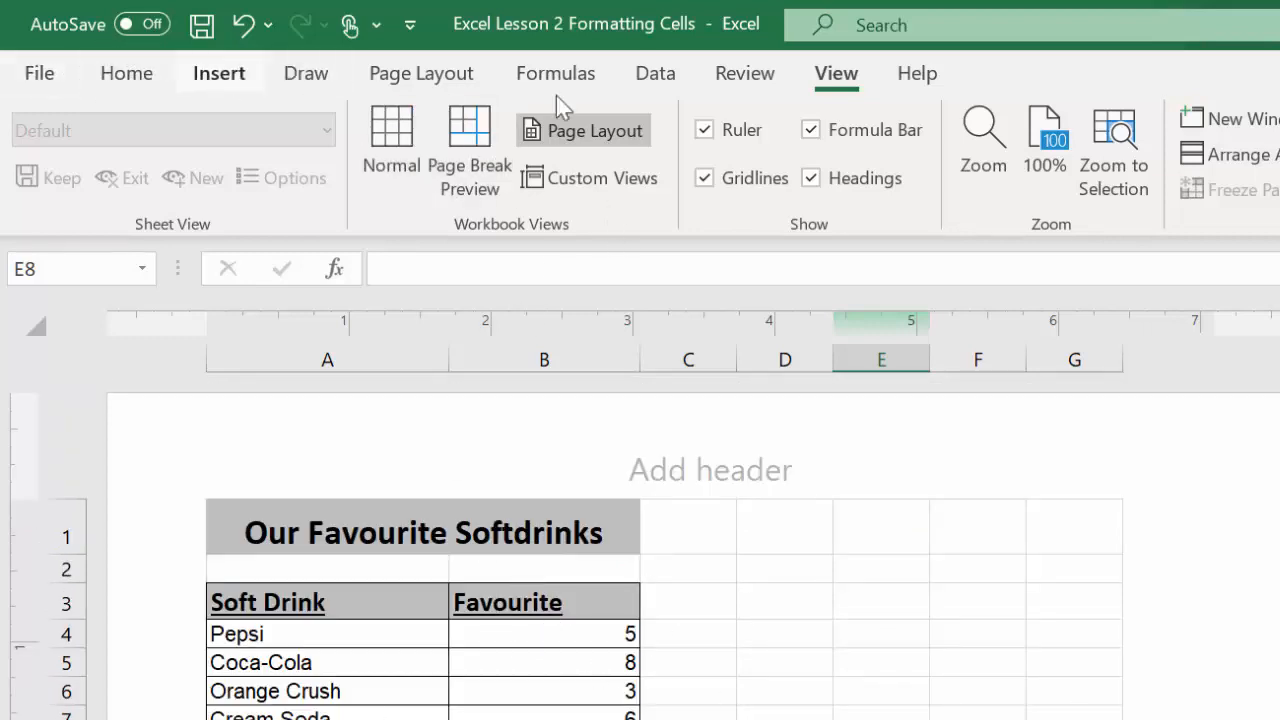
{"action": "left_click", "coordinate": [403, 133]}
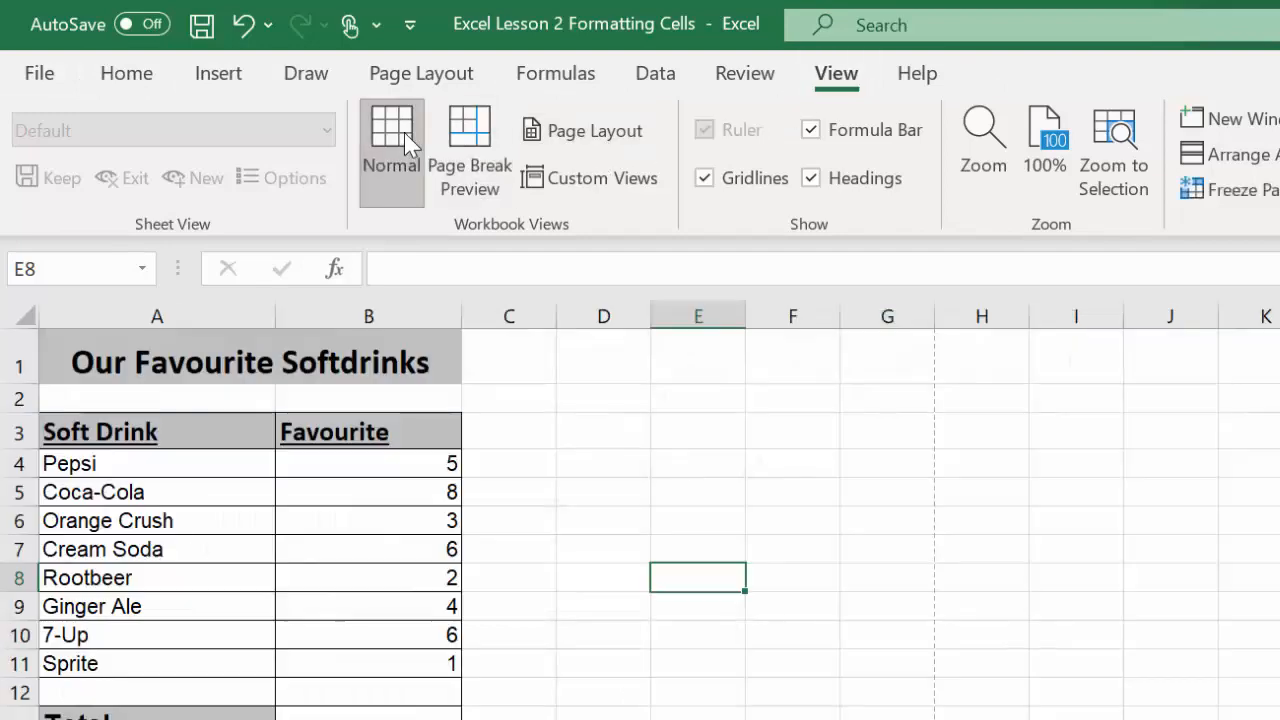
- Examine the table in the print preview and return to the worksheet
{"action": "left_click", "coordinate": [42, 76]}
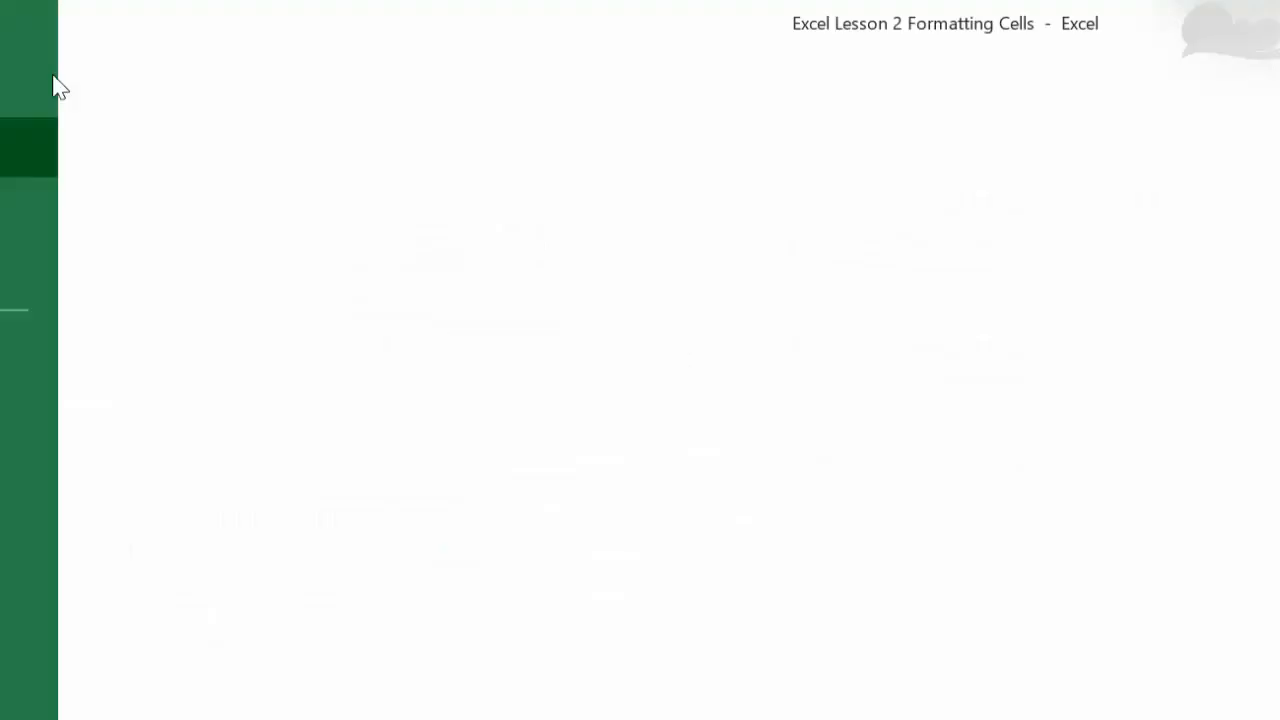
{"action": "left_click", "coordinate": [37, 528]}
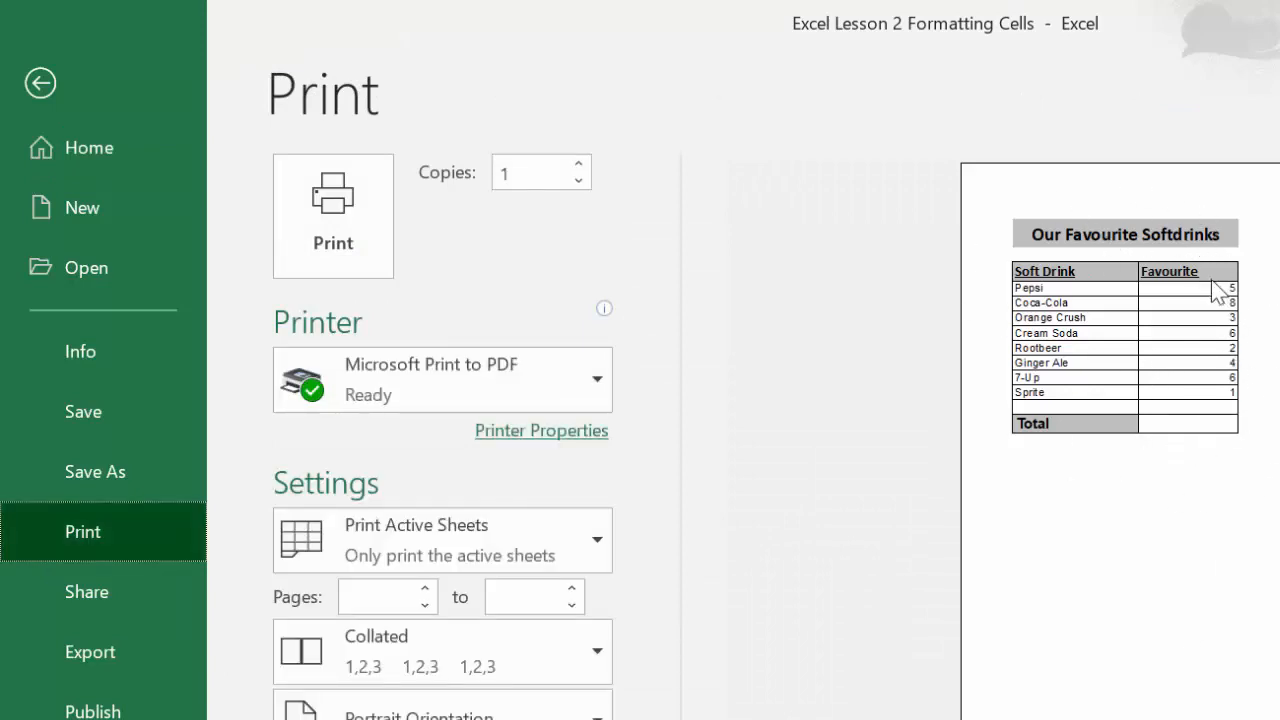
{"action": "left_click", "coordinate": [38, 86]}
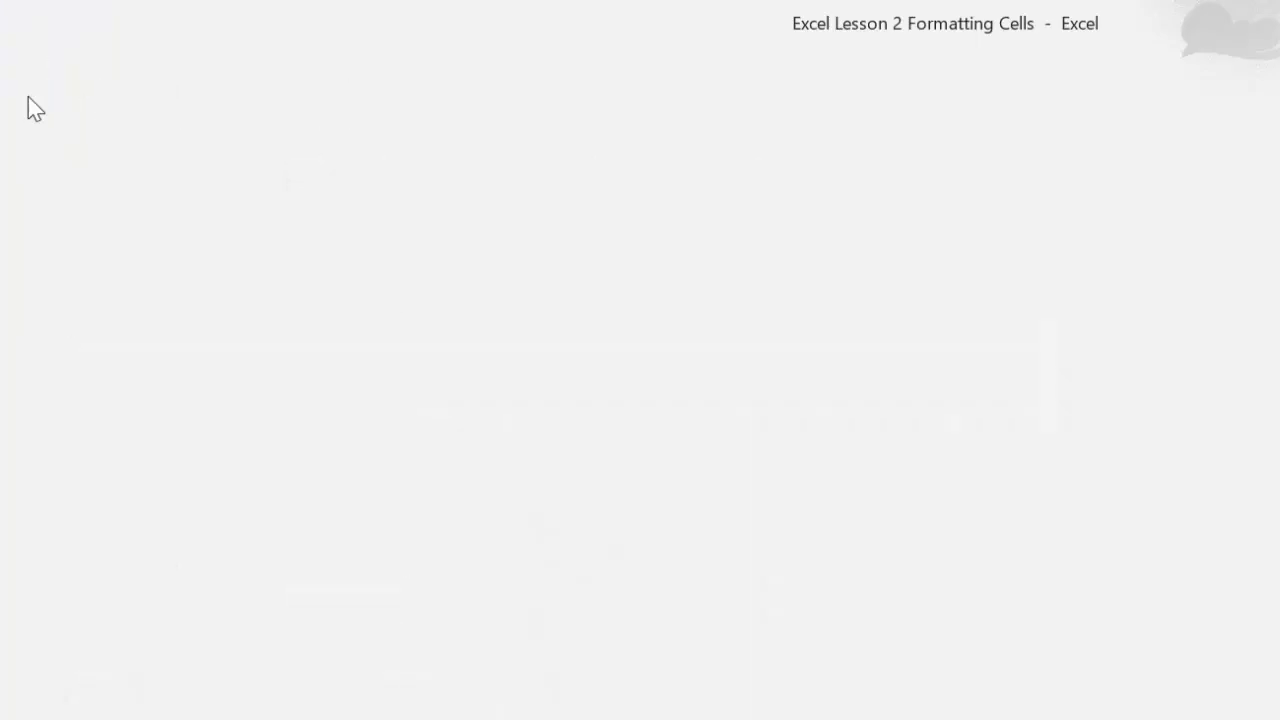
- Remove all borders from the table range A3:B13
{"action": "left_click_drag", "start_coordinate": [94, 421], "coordinate": [343, 716]}
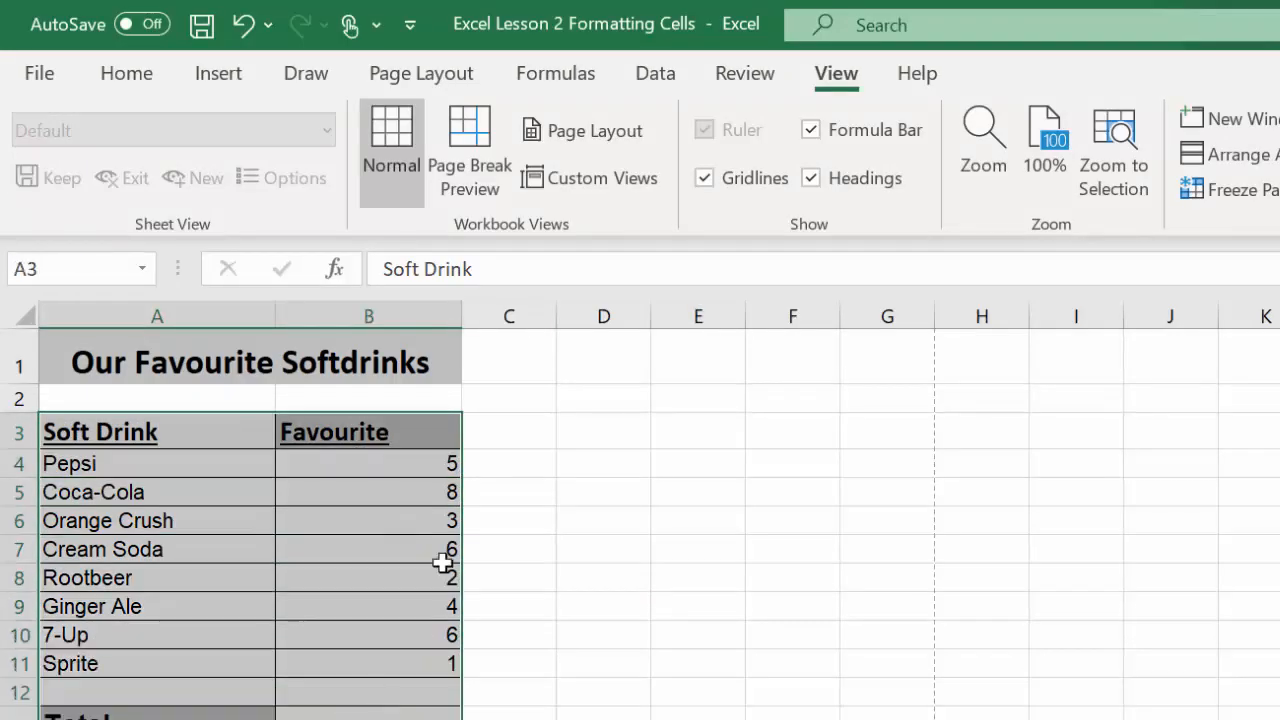
{"action": "left_click", "coordinate": [150, 68]}
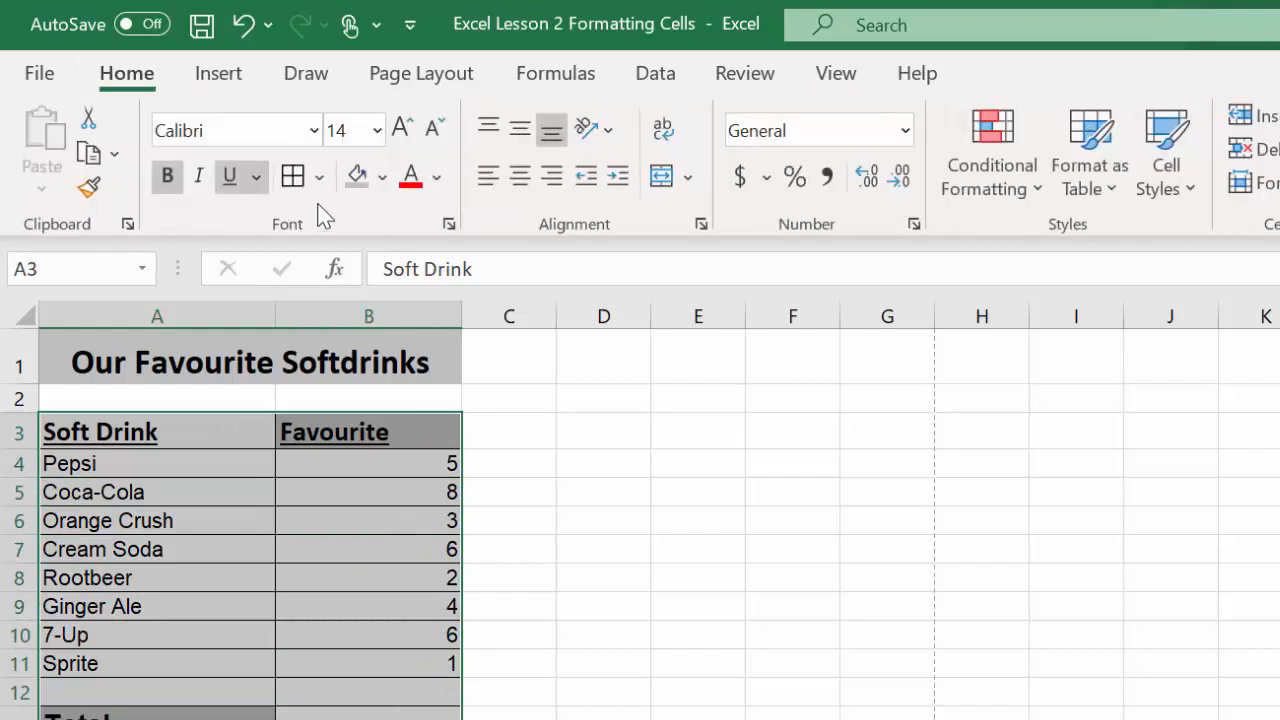
{"action": "left_click", "coordinate": [319, 177]}
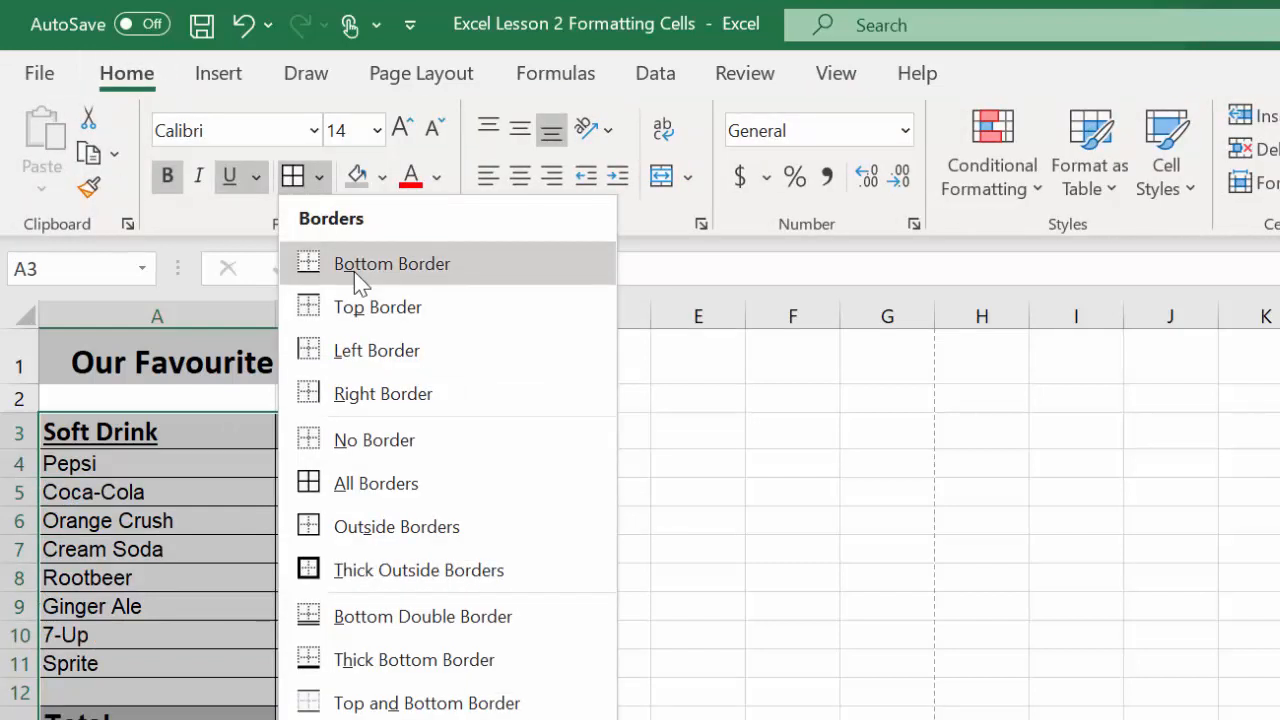
{"action": "left_click", "coordinate": [360, 446]}
{"action": "left_click", "coordinate": [560, 519]}
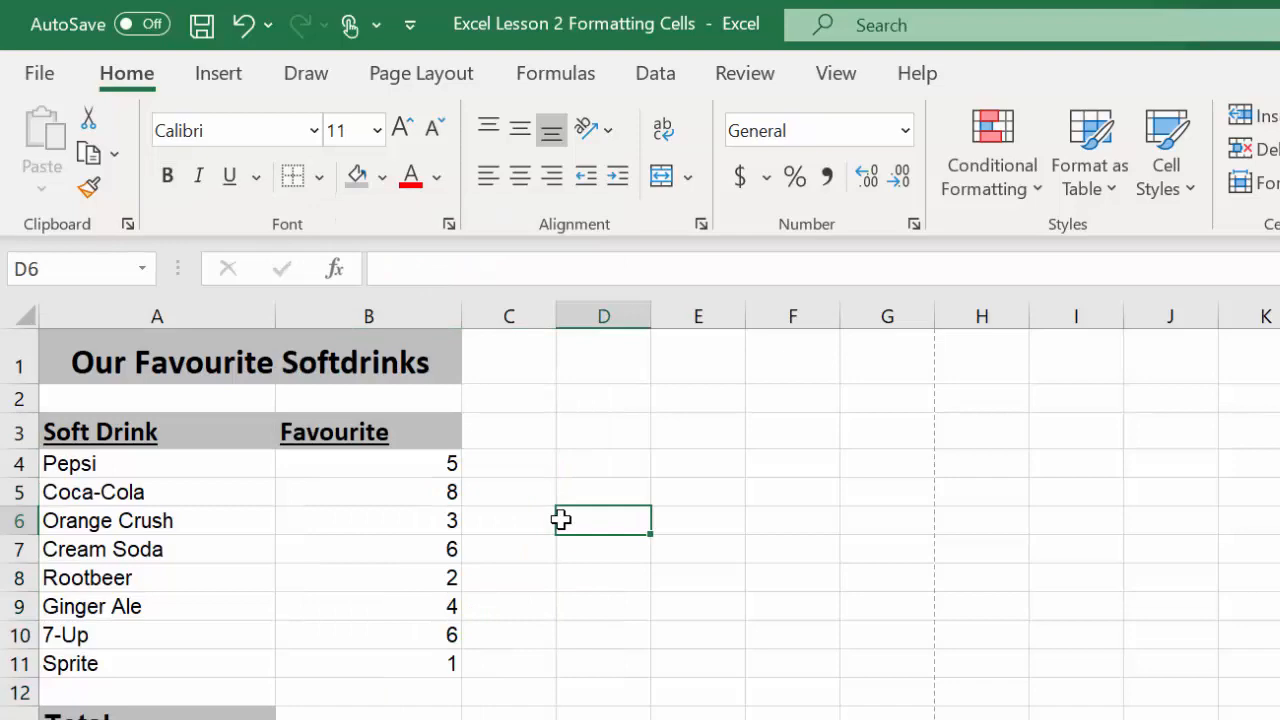
- Examine the borderless table in the print preview and return to the worksheet
{"action": "left_click", "coordinate": [38, 74]}
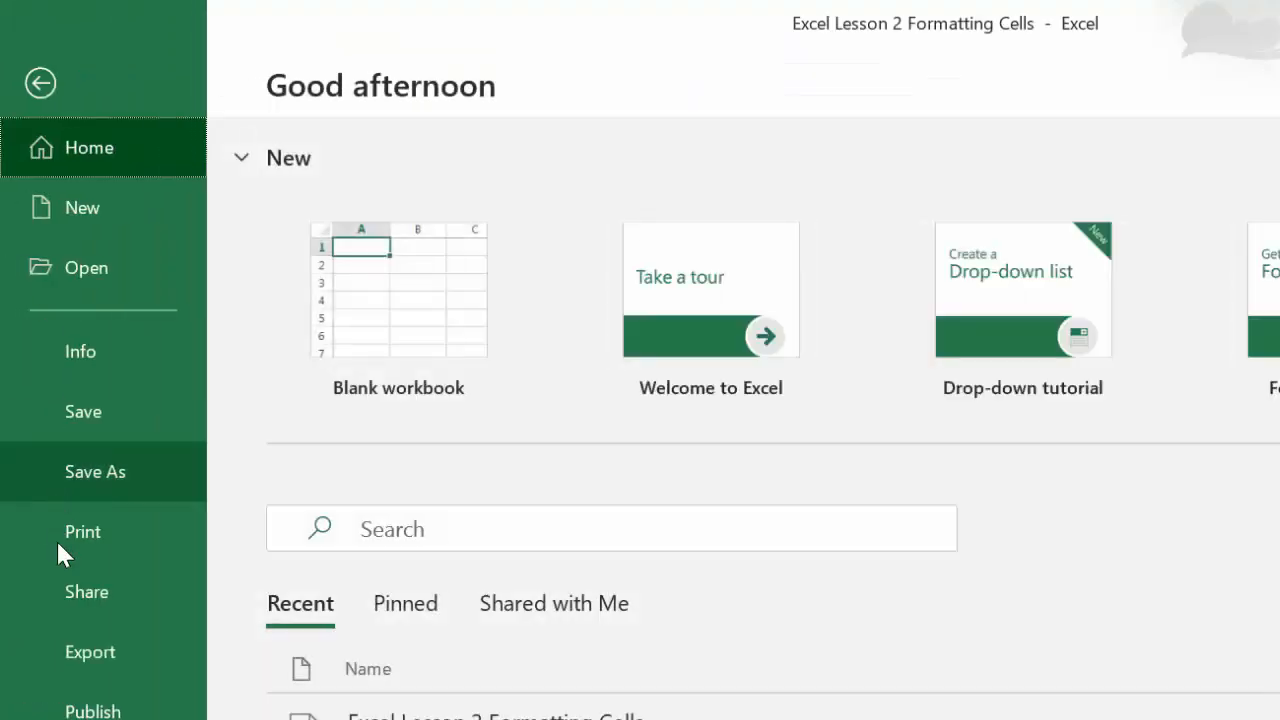
{"action": "left_click", "coordinate": [102, 545]}
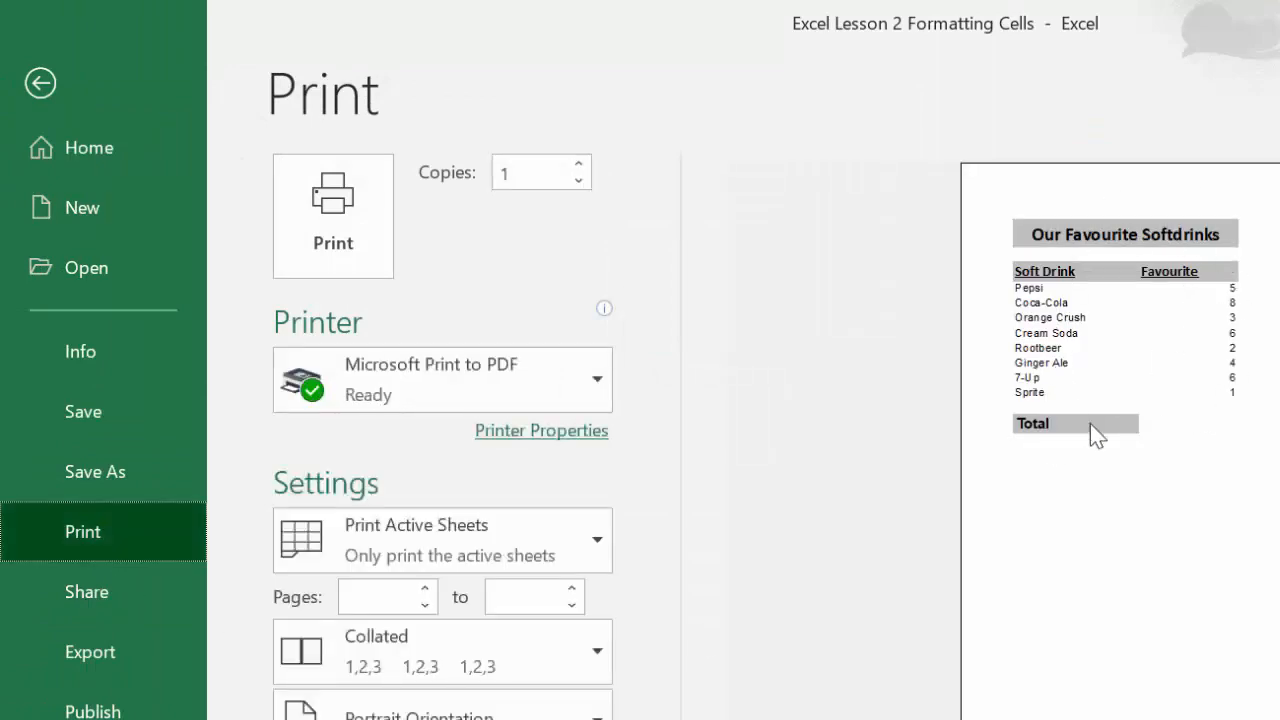
{"action": "left_click", "coordinate": [40, 83]}
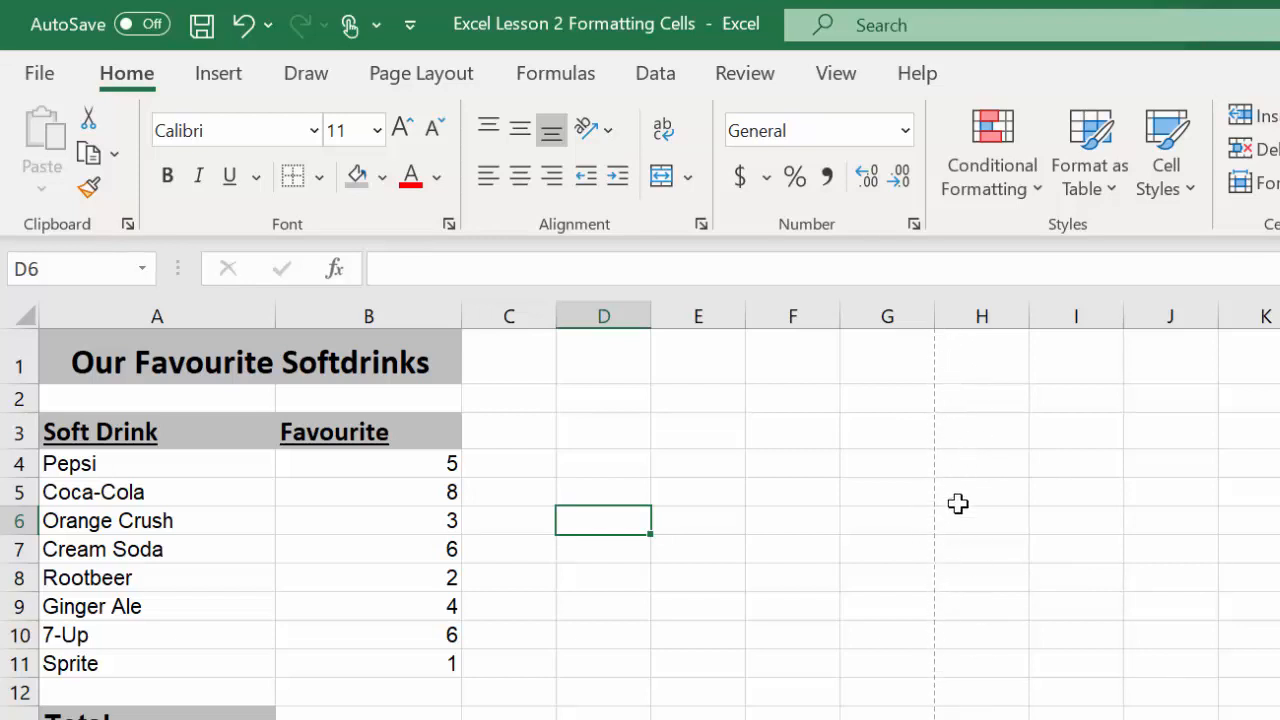
{"action": "left_click", "coordinate": [530, 440]}
{"action": "left_click", "coordinate": [645, 438]}
{"action": "left_click", "coordinate": [720, 436]}
{"action": "left_click", "coordinate": [810, 436]}
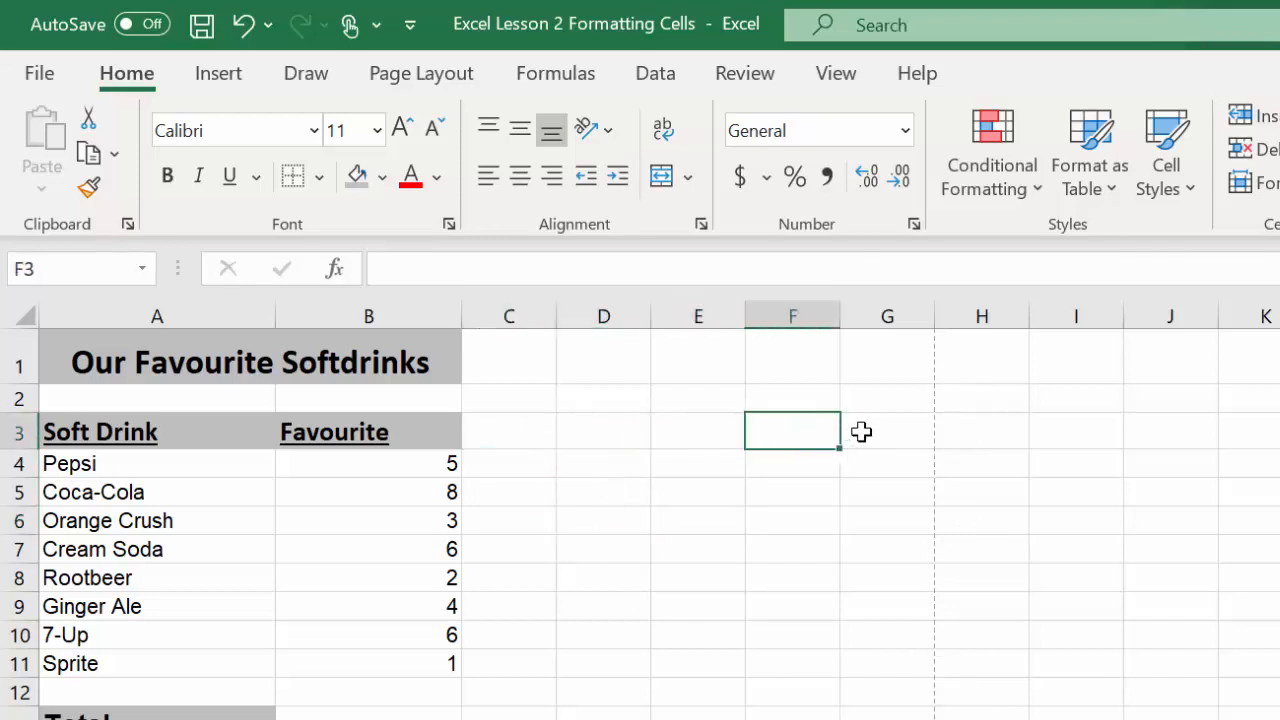
{"action": "left_click", "coordinate": [885, 436]}
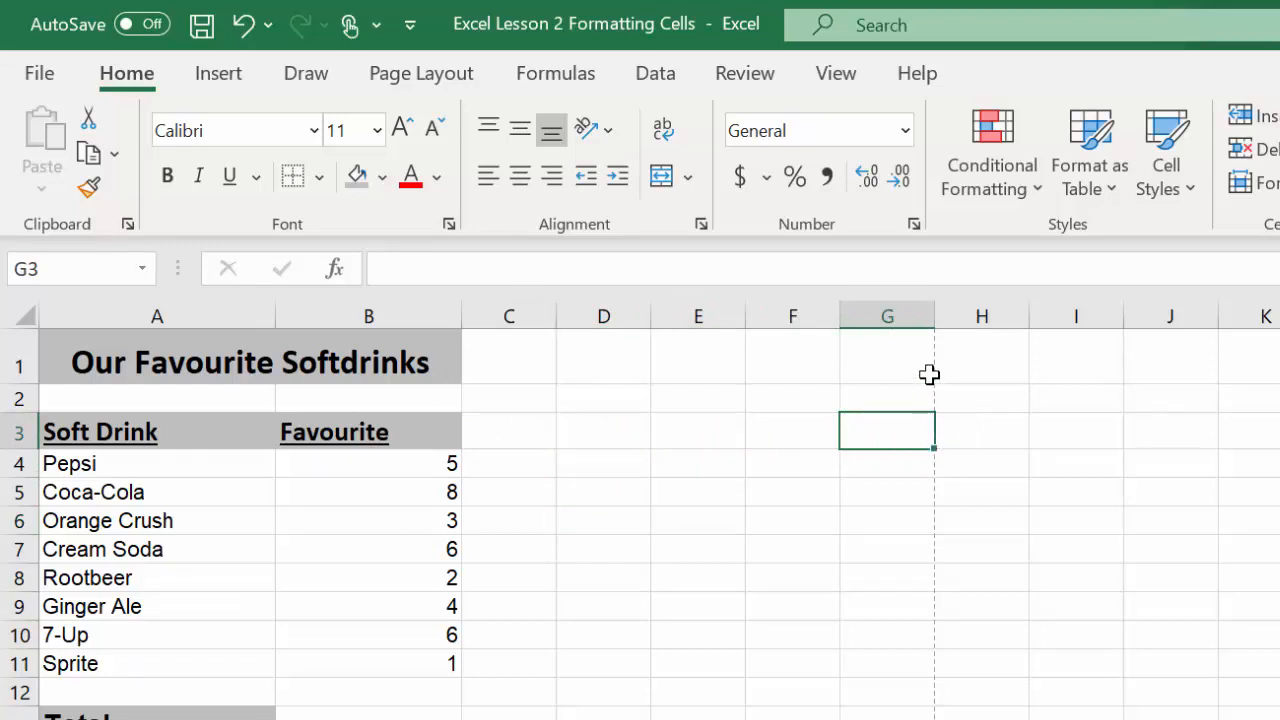
{"action": "left_click", "coordinate": [965, 433]}
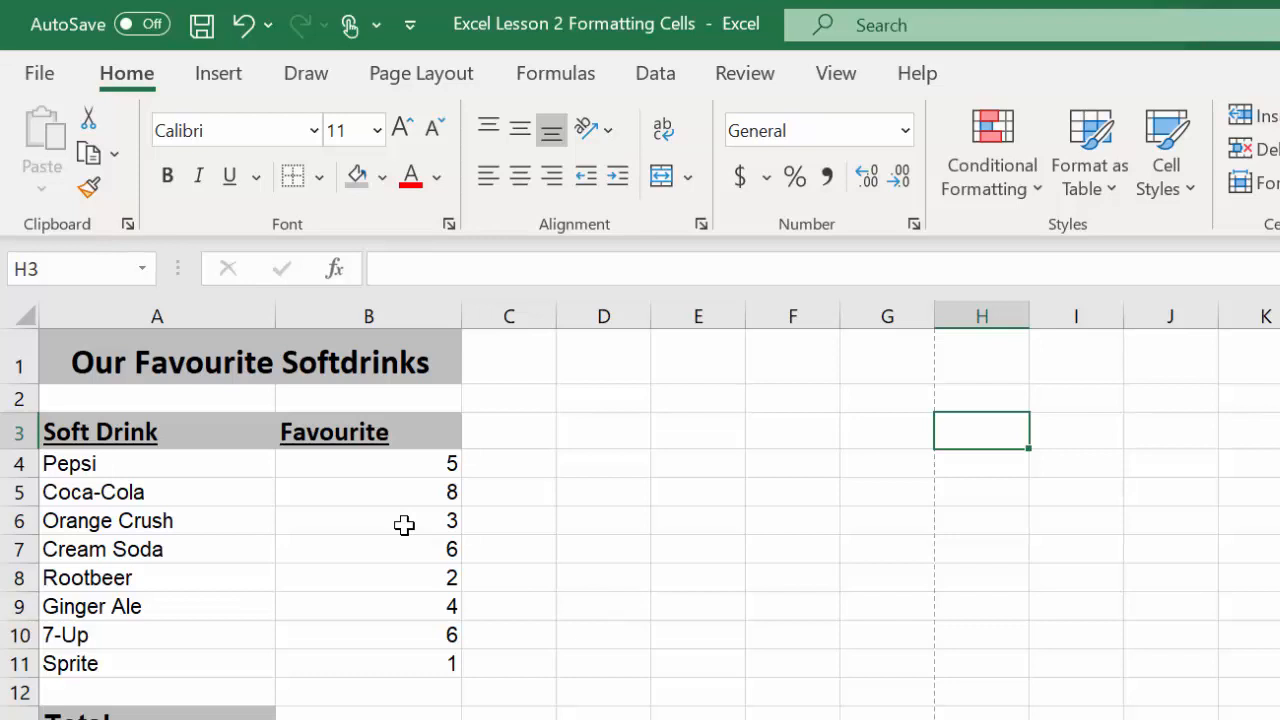
- Centre the "Soft Drink" and "Favourite" headings in A3:B3 horizontally
{"action": "left_click", "coordinate": [90, 430]}
{"action": "left_click_drag", "start_coordinate": [94, 429], "coordinate": [338, 432]}
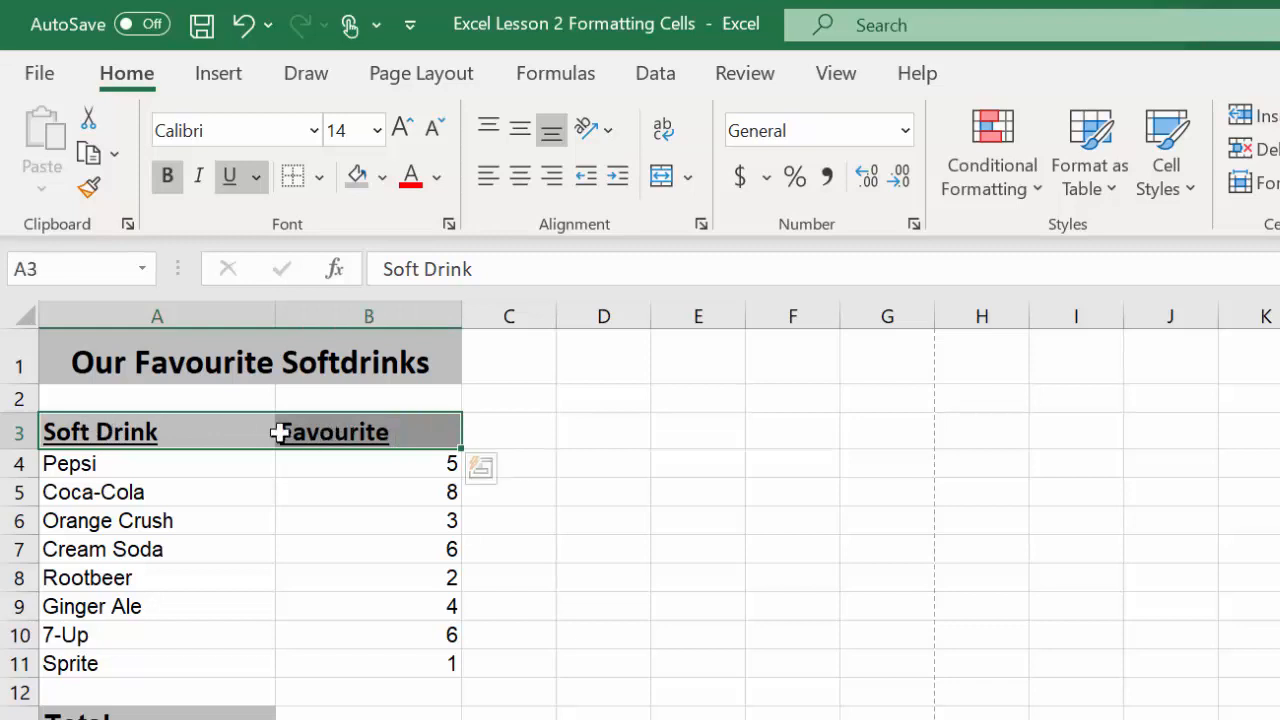
{"action": "left_click", "coordinate": [86, 425]}
{"action": "left_click", "coordinate": [343, 428]}
{"action": "left_click_drag", "start_coordinate": [143, 429], "coordinate": [380, 437]}
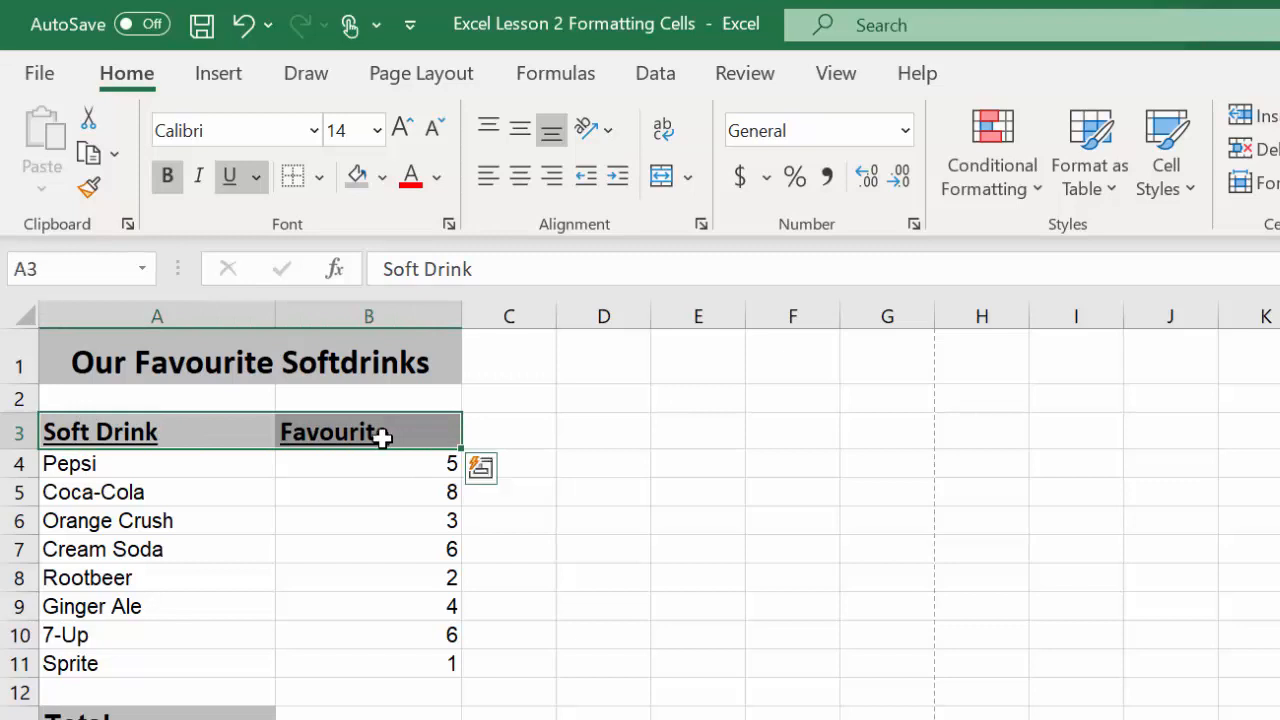
{"action": "left_click", "coordinate": [521, 186]}
{"action": "left_click", "coordinate": [560, 460]}
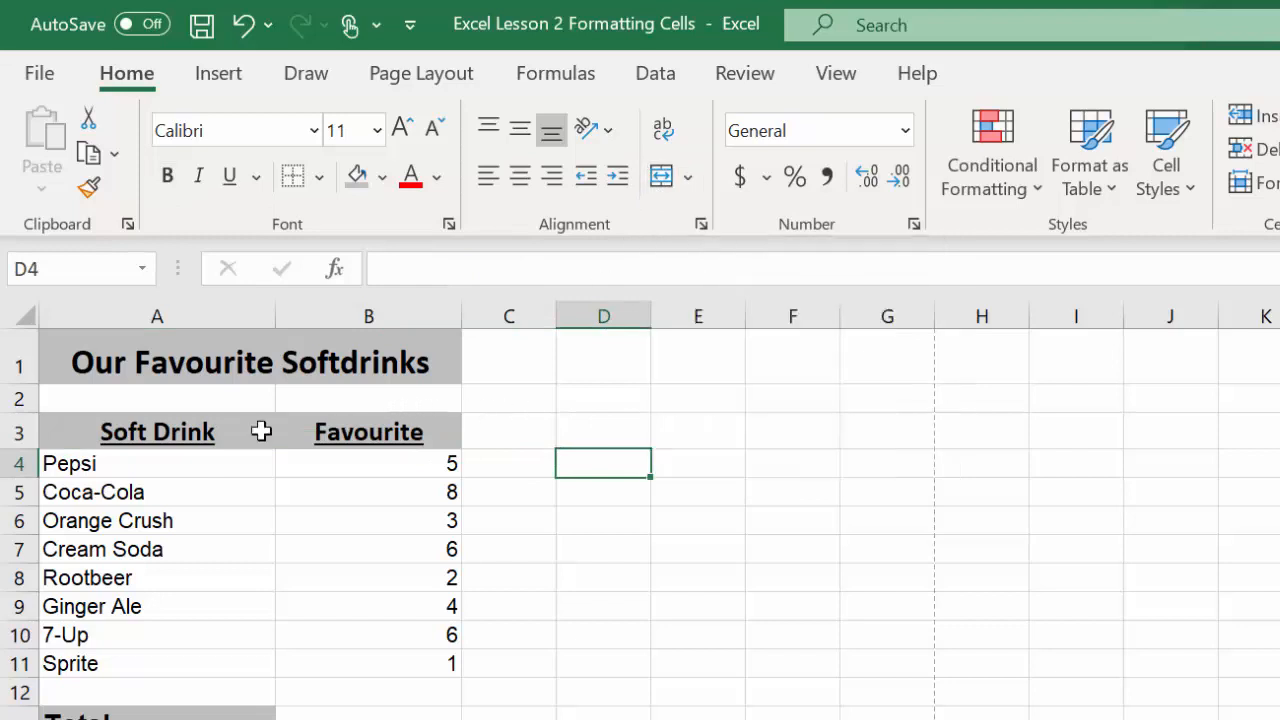
{"action": "left_click", "coordinate": [125, 432]}
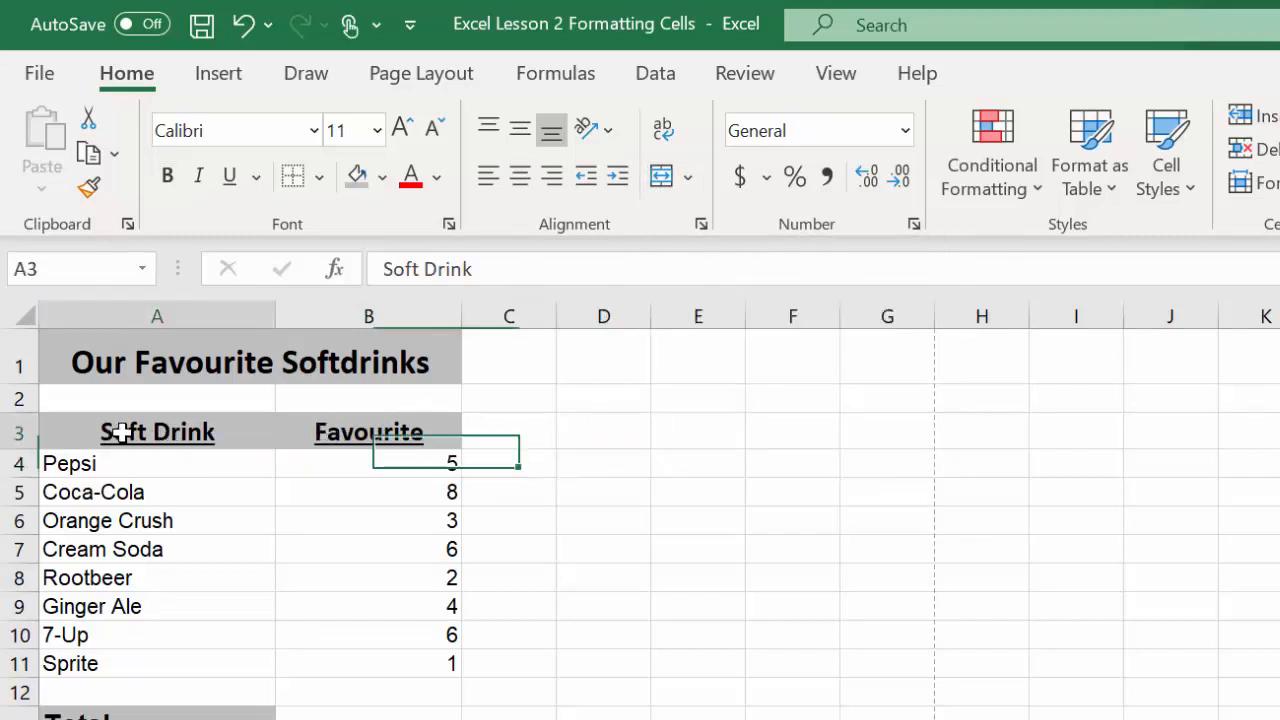
{"action": "left_click", "coordinate": [350, 432]}
{"action": "left_click", "coordinate": [157, 437]}
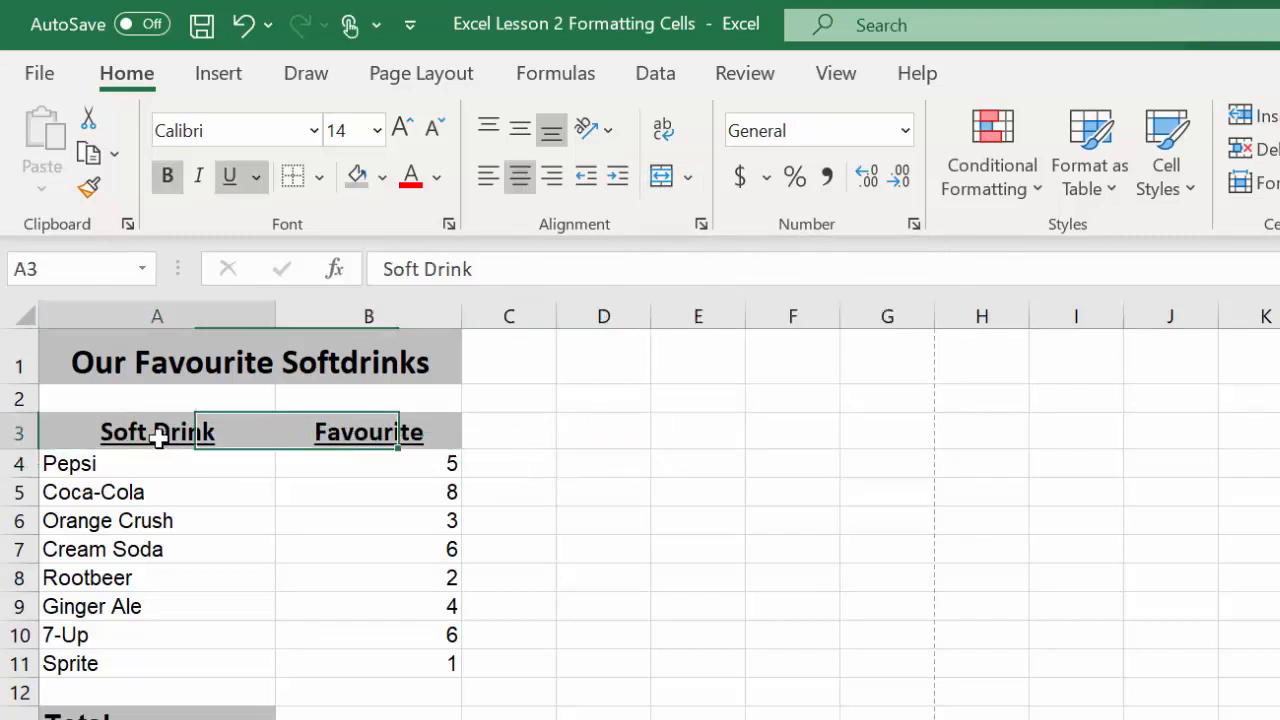
{"action": "left_click", "coordinate": [327, 434]}
{"action": "left_click", "coordinate": [407, 464]}
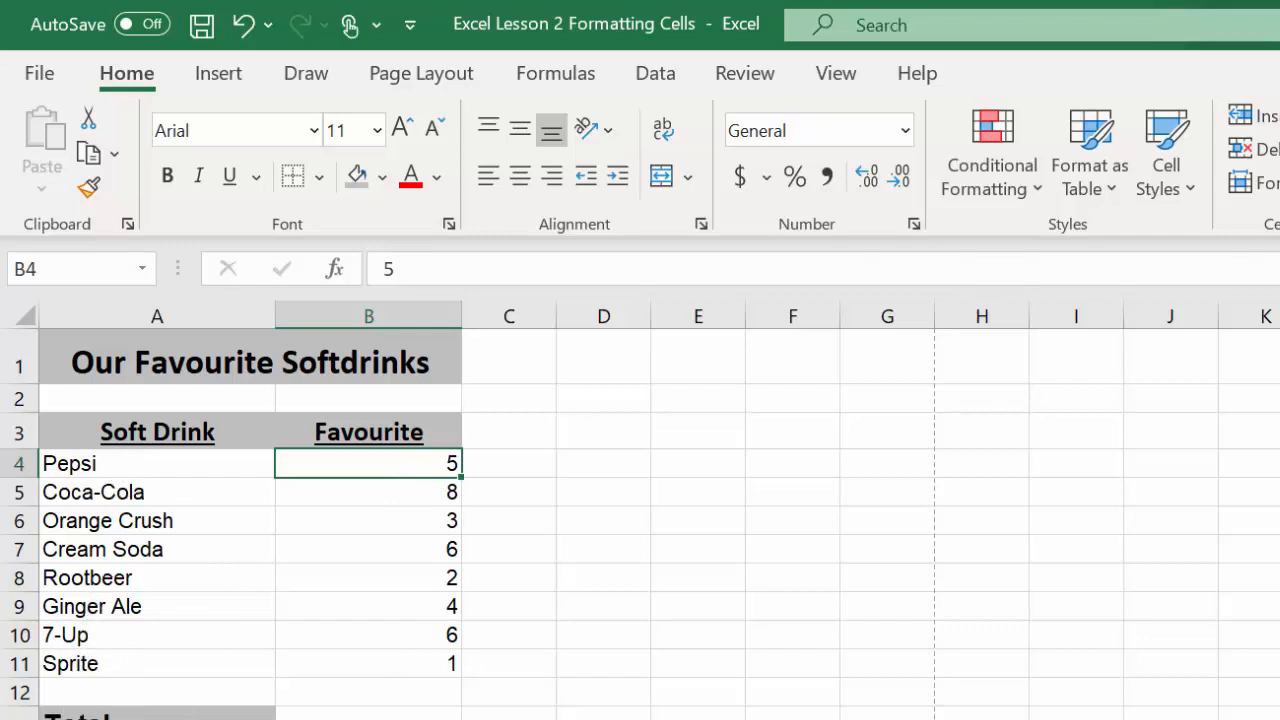
- Right-align the "Total" label in A13
{"action": "left_click", "coordinate": [82, 714]}
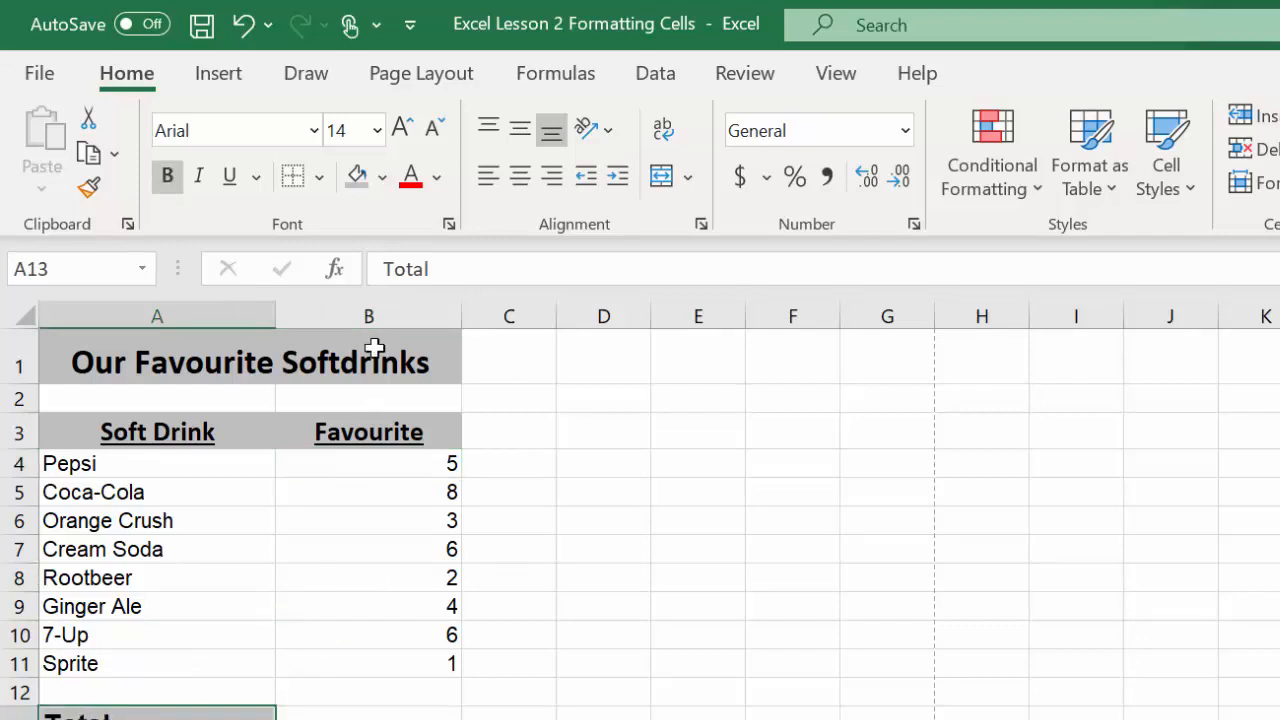
{"action": "left_click", "coordinate": [551, 176]}
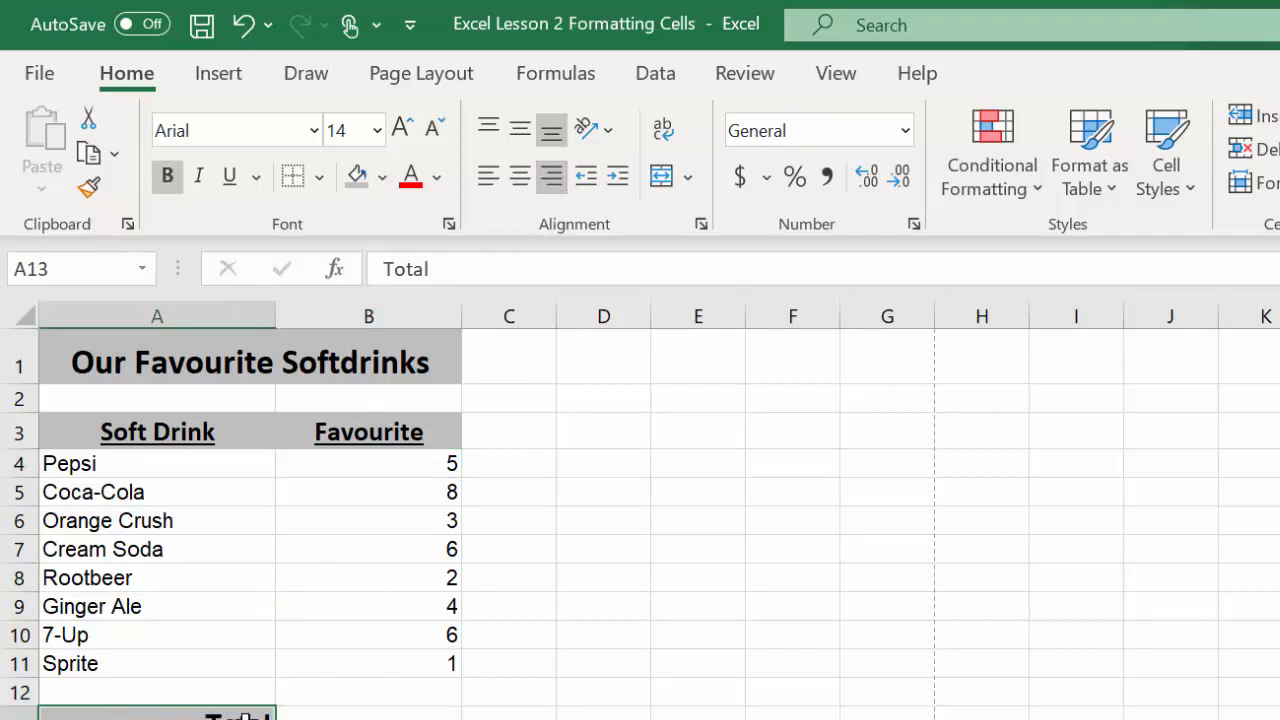
{"action": "left_click", "coordinate": [386, 715]}
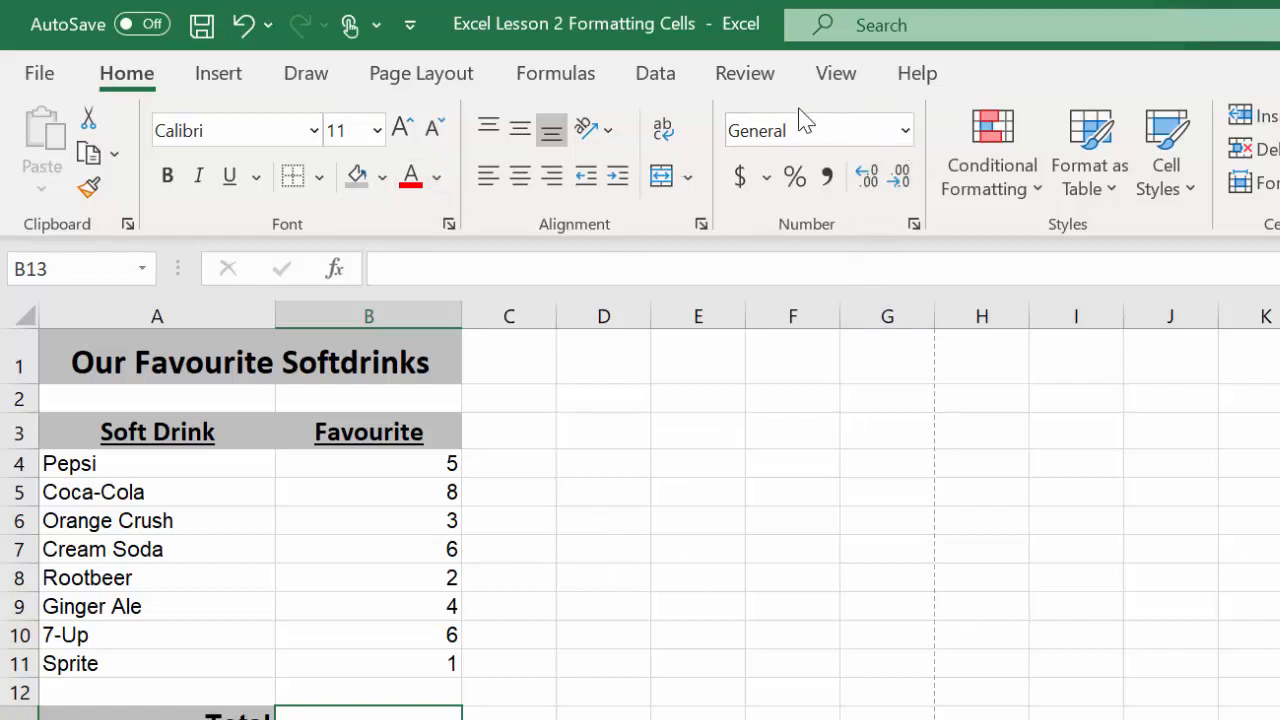
{"action": "left_click", "coordinate": [407, 470]}
{"action": "left_click_drag", "start_coordinate": [407, 475], "coordinate": [417, 665]}
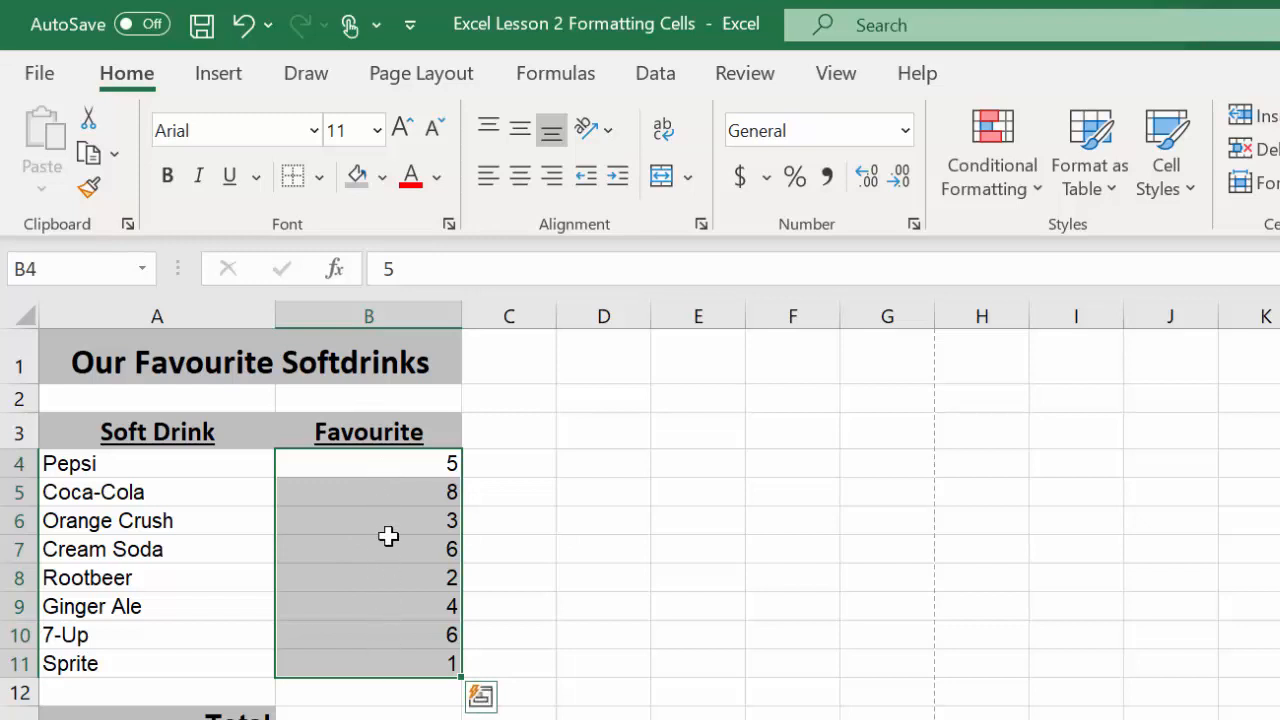
{"action": "left_click", "coordinate": [737, 512]}
{"action": "left_click_drag", "start_coordinate": [391, 466], "coordinate": [389, 654]}
{"action": "left_click", "coordinate": [399, 470]}
{"action": "left_click_drag", "start_coordinate": [399, 470], "coordinate": [414, 603]}
{"action": "left_click", "coordinate": [404, 318]}
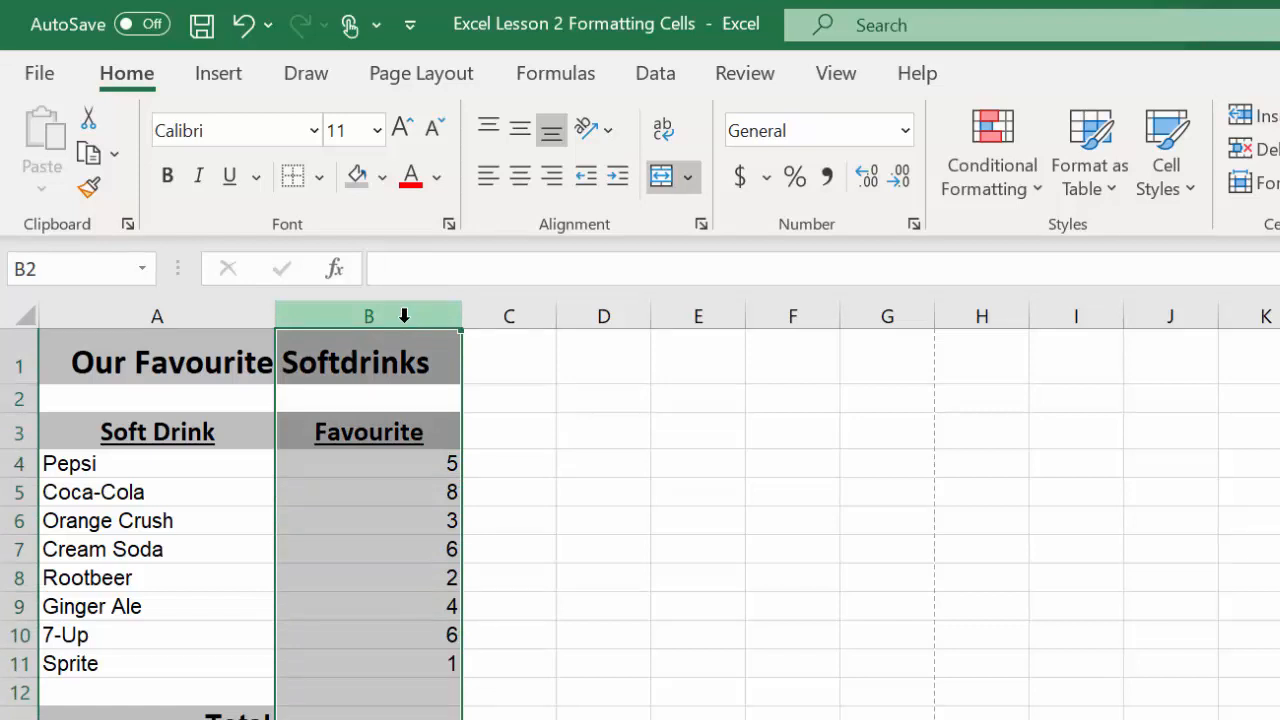
{"action": "left_click_drag", "start_coordinate": [355, 469], "coordinate": [327, 655]}
{"action": "left_click", "coordinate": [399, 317]}
{"action": "left_click", "coordinate": [400, 489]}
- Increase the decimals of the Favourite numbers in B4:B11 to two places
{"action": "left_click_drag", "start_coordinate": [394, 469], "coordinate": [394, 662]}
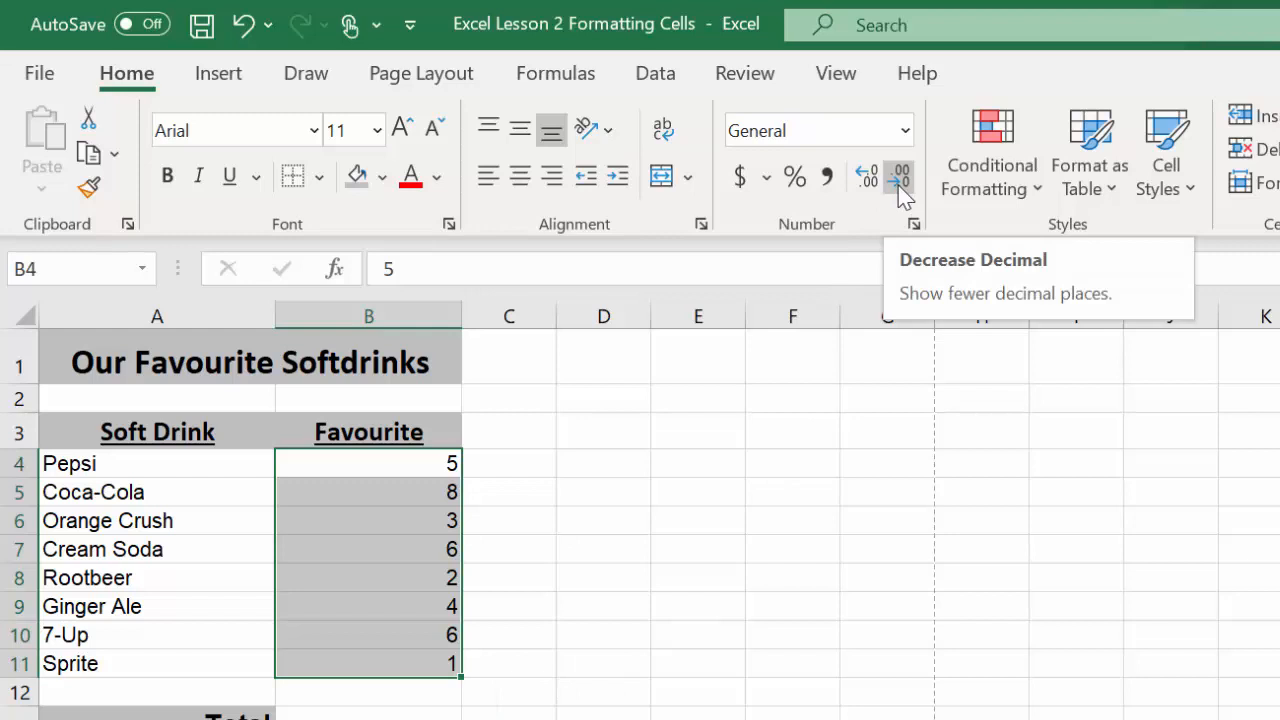
{"action": "left_click", "coordinate": [863, 188]}
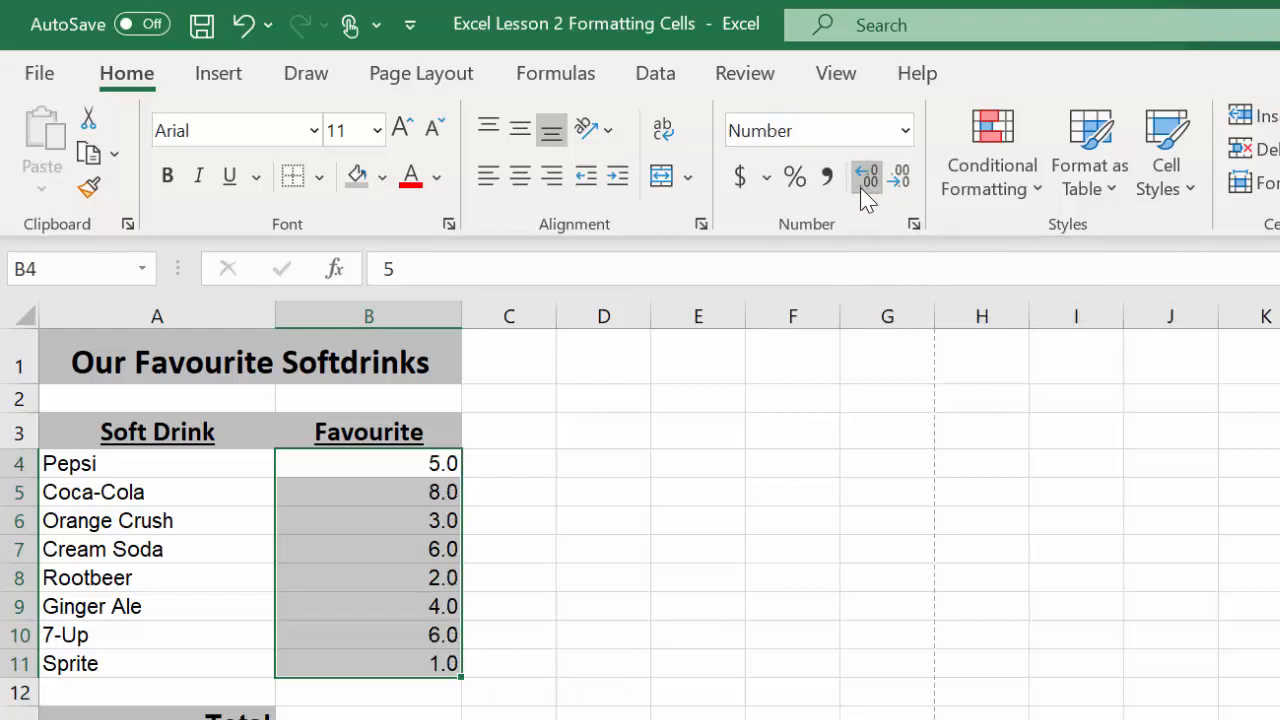
{"action": "left_click", "coordinate": [515, 580]}
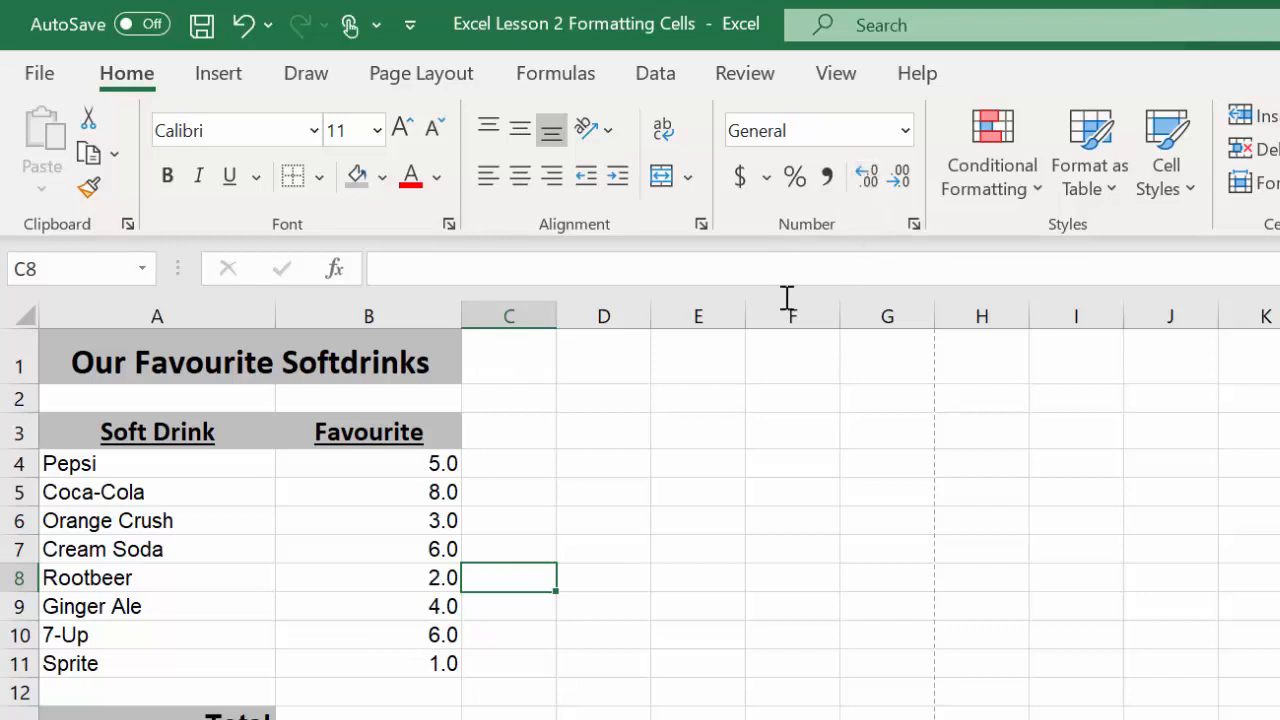
{"action": "left_click_drag", "start_coordinate": [431, 466], "coordinate": [420, 657]}
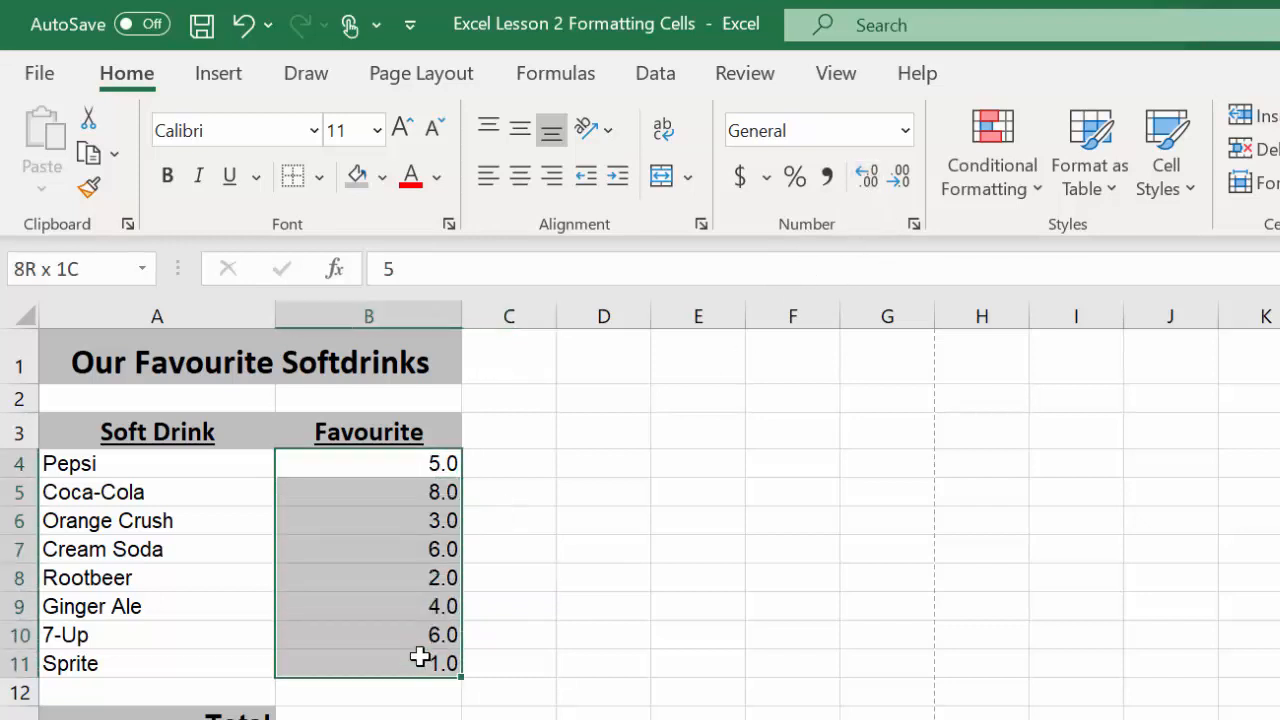
{"action": "left_click", "coordinate": [863, 186]}
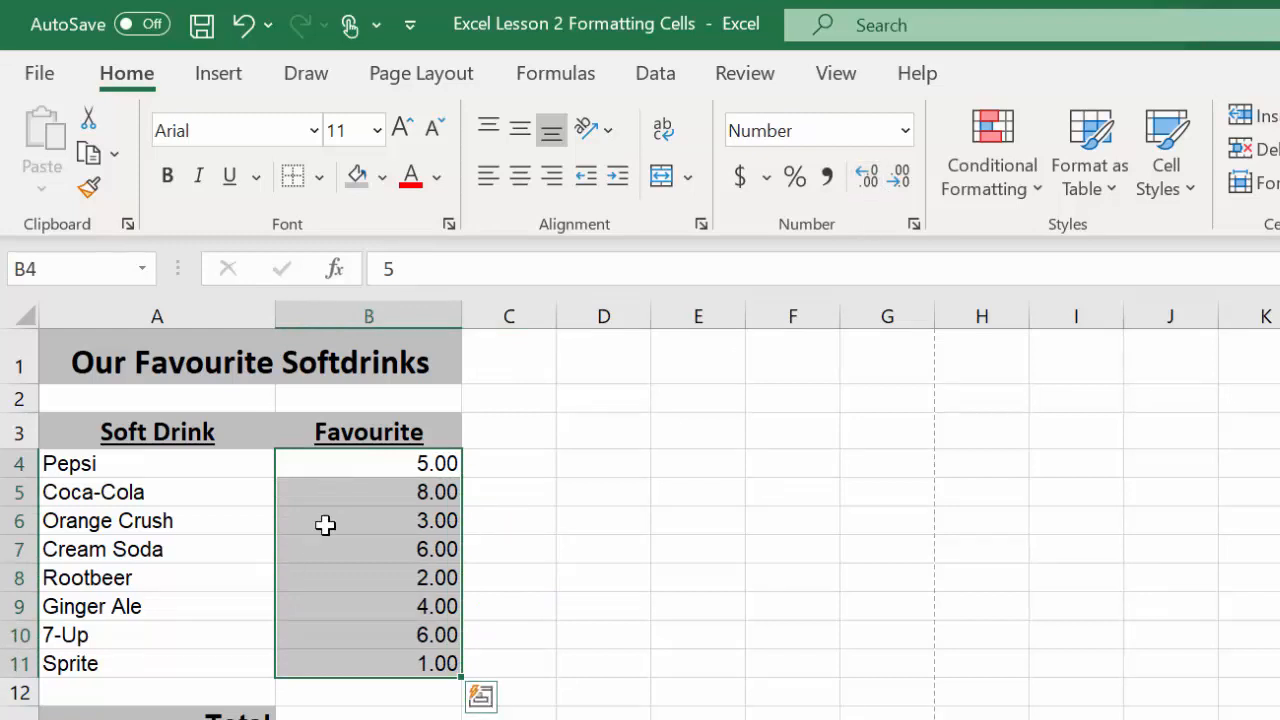
- Reduce the Favourite numbers in B4:B11 to zero decimal places
{"action": "left_click", "coordinate": [901, 182]}
{"action": "left_click", "coordinate": [901, 182]}
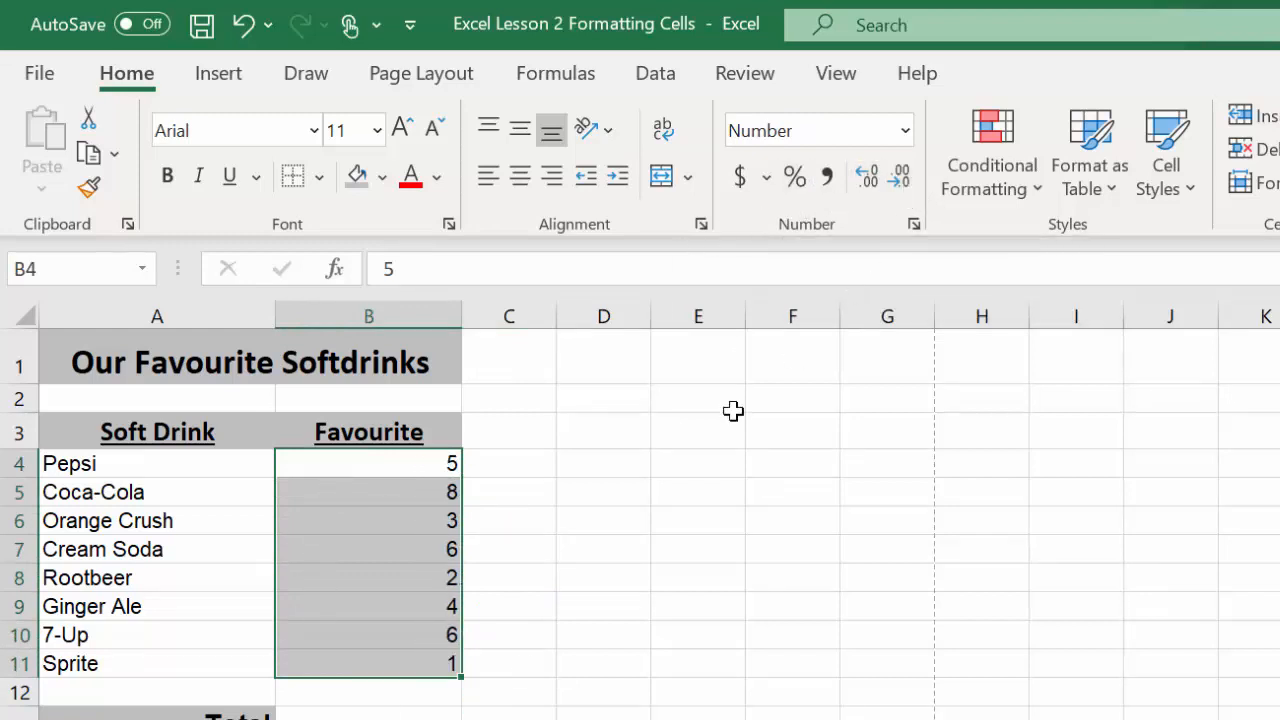
{"action": "left_click", "coordinate": [600, 546]}
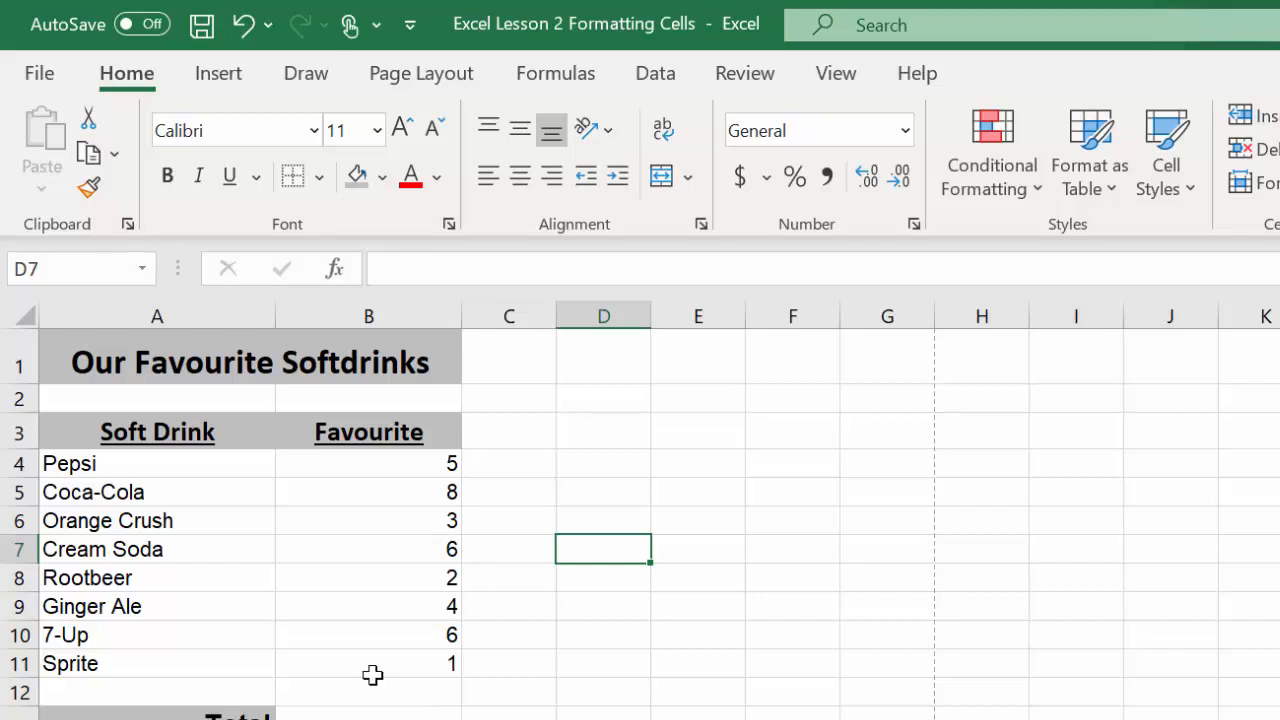
- Review the available number formats for B4:B11 and set the cells to General
{"action": "left_click_drag", "start_coordinate": [377, 466], "coordinate": [372, 652]}
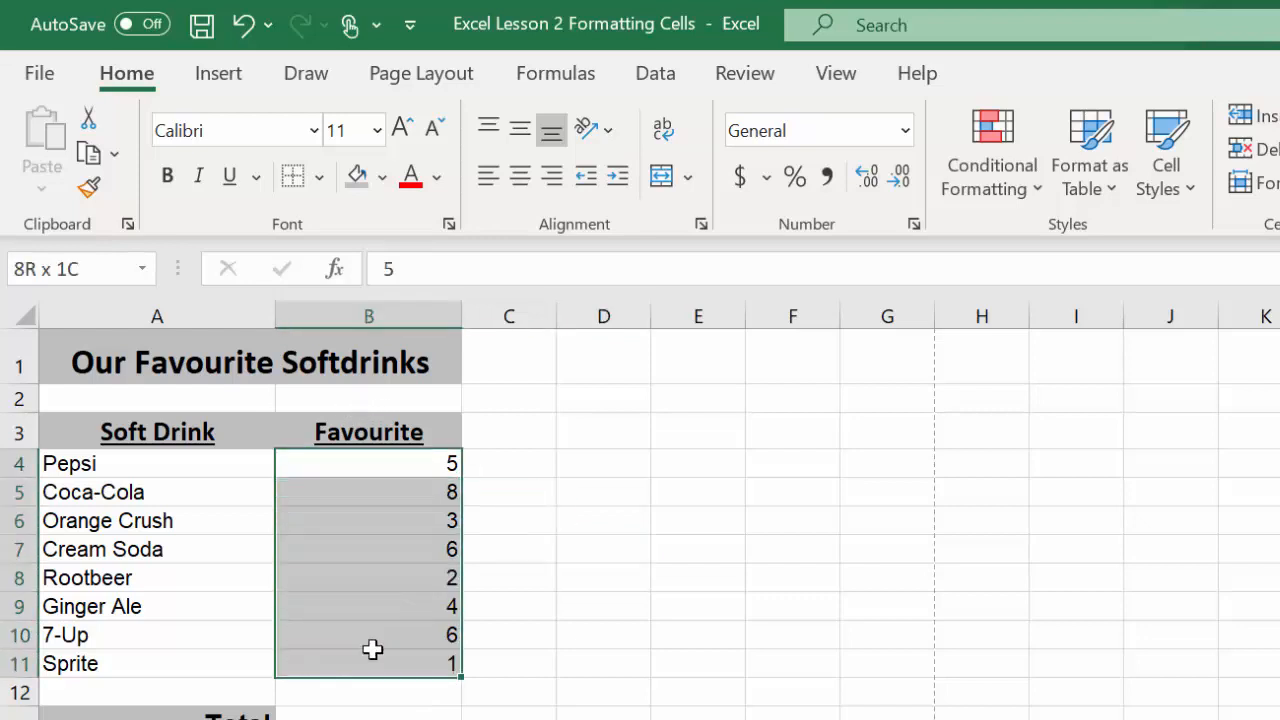
{"action": "left_click", "coordinate": [903, 132]}
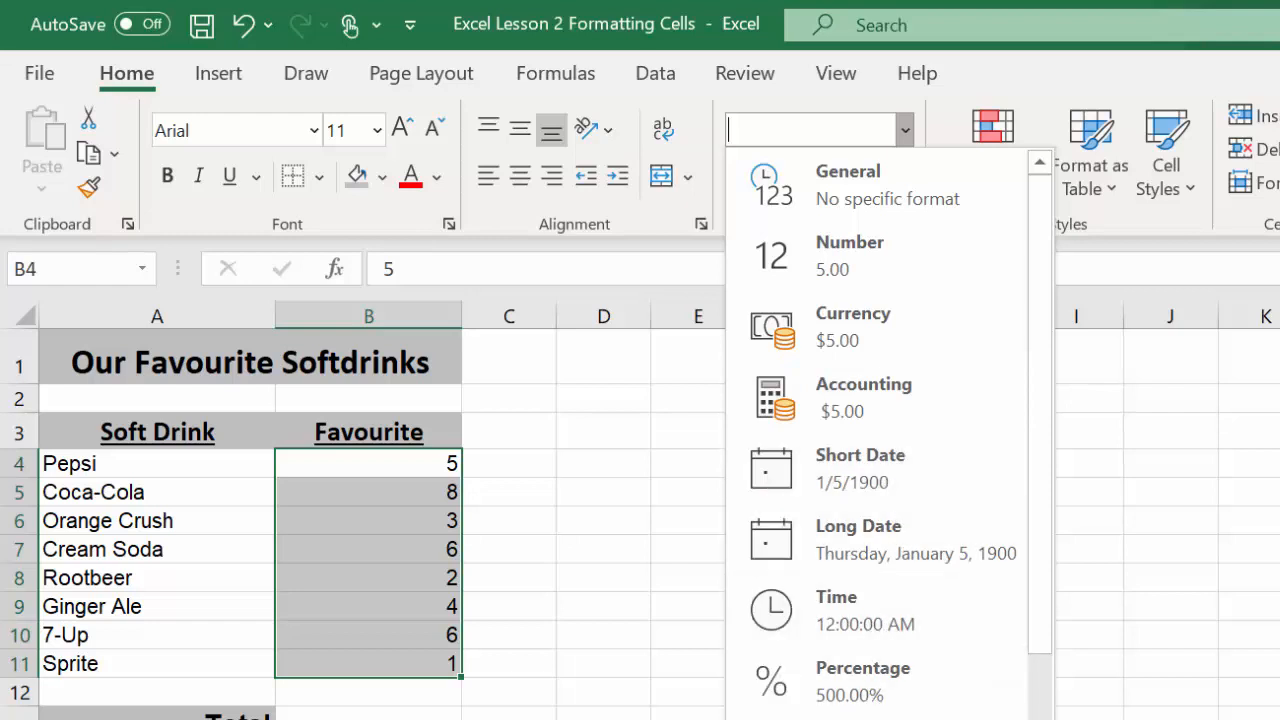
{"action": "scroll", "coordinate": [1040, 615], "scroll_direction": "down", "scroll_amount": 2}
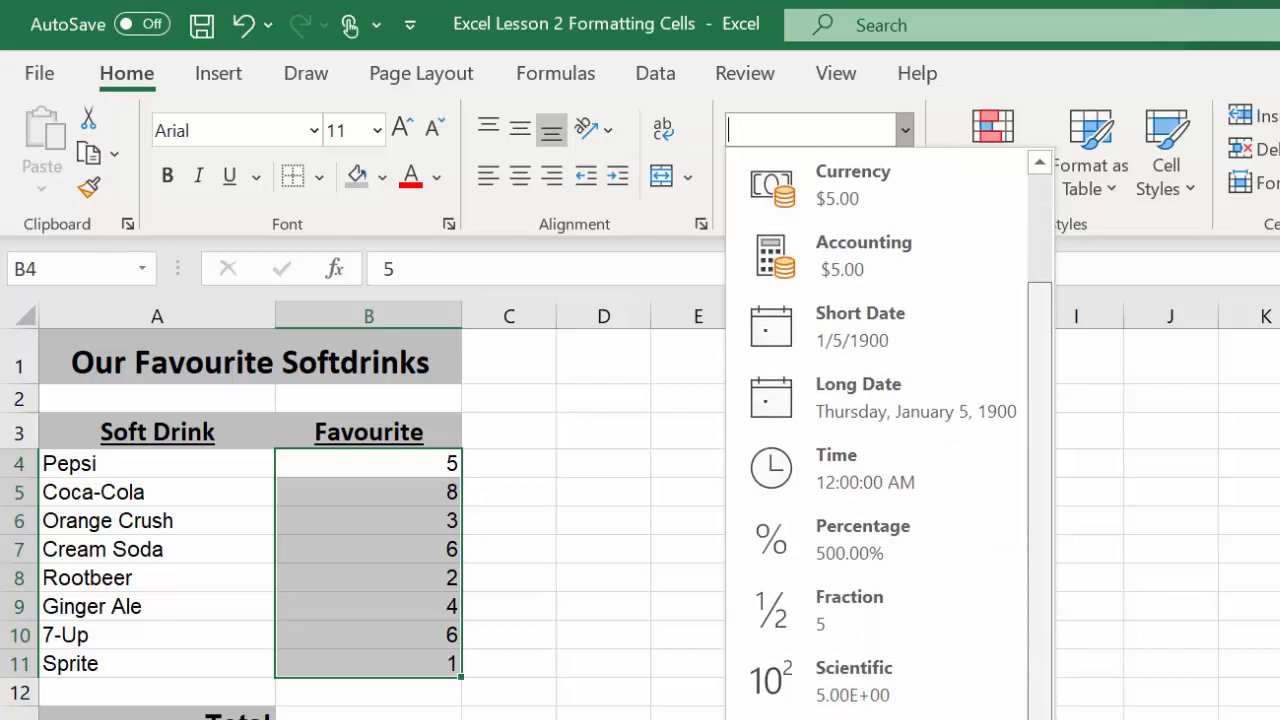
{"action": "scroll", "coordinate": [1050, 560], "scroll_direction": "up", "scroll_amount": 2}
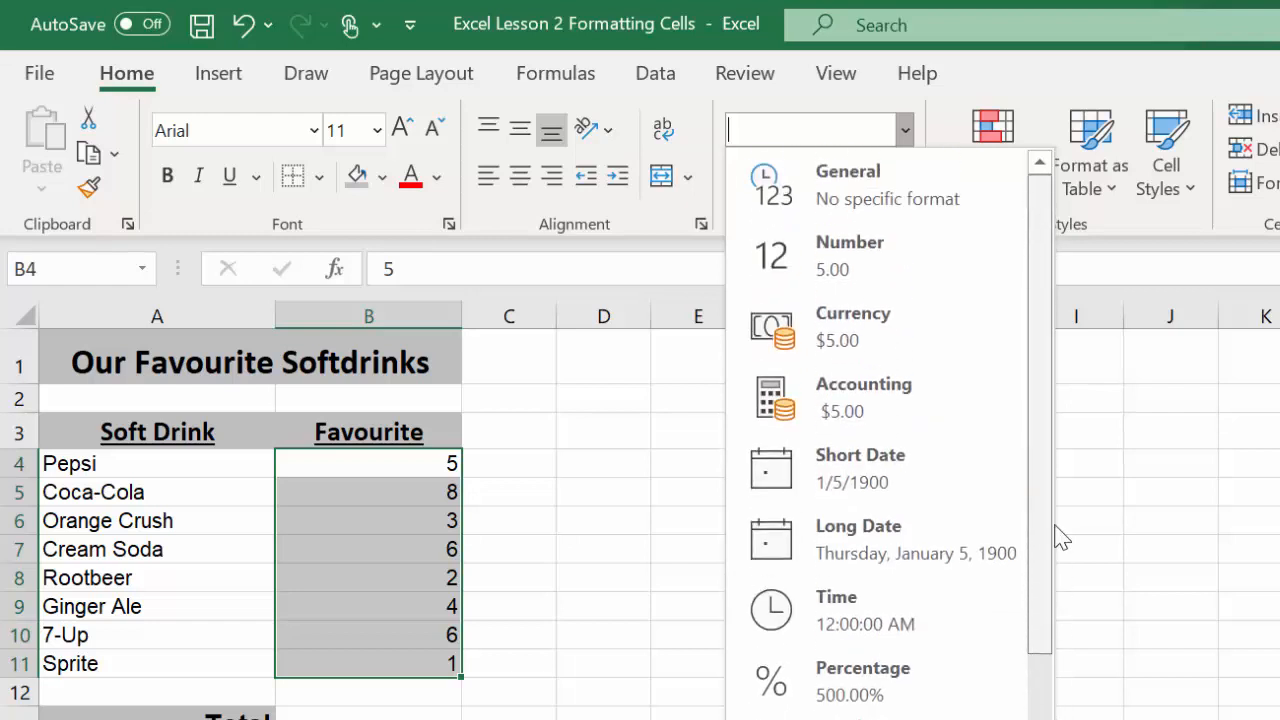
{"action": "left_click", "coordinate": [848, 187]}
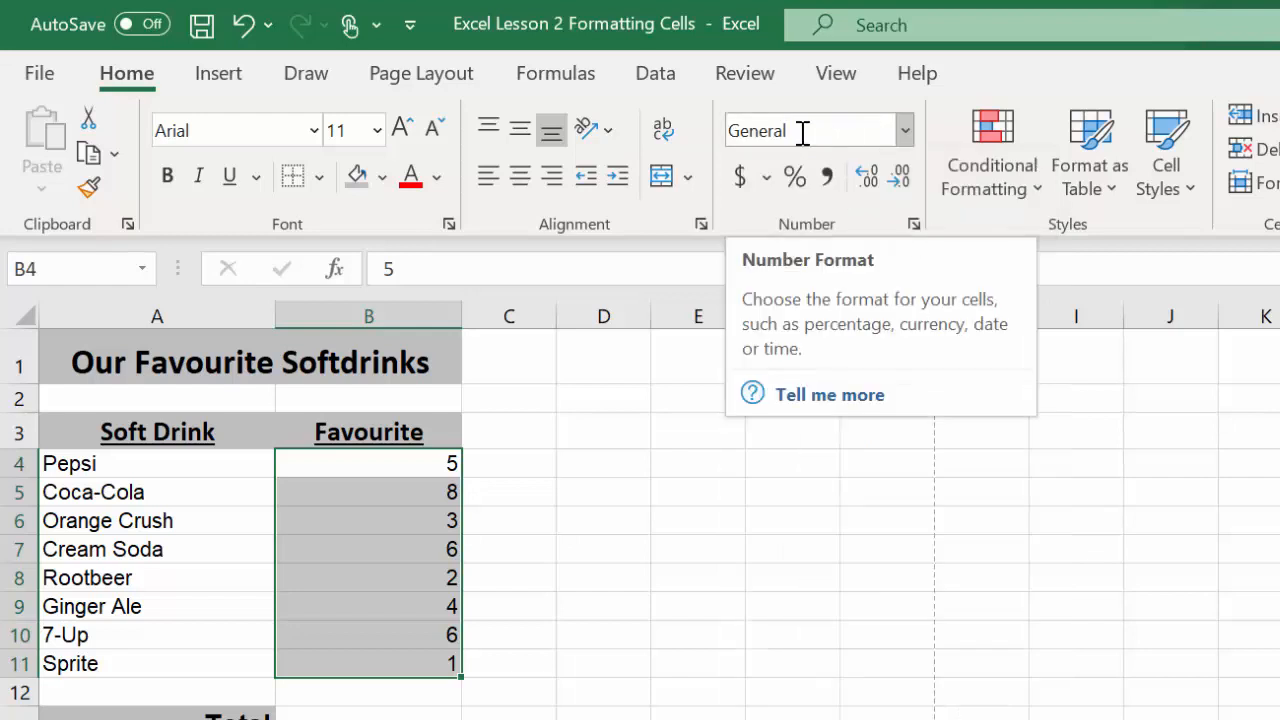
{"action": "left_click", "coordinate": [540, 571]}
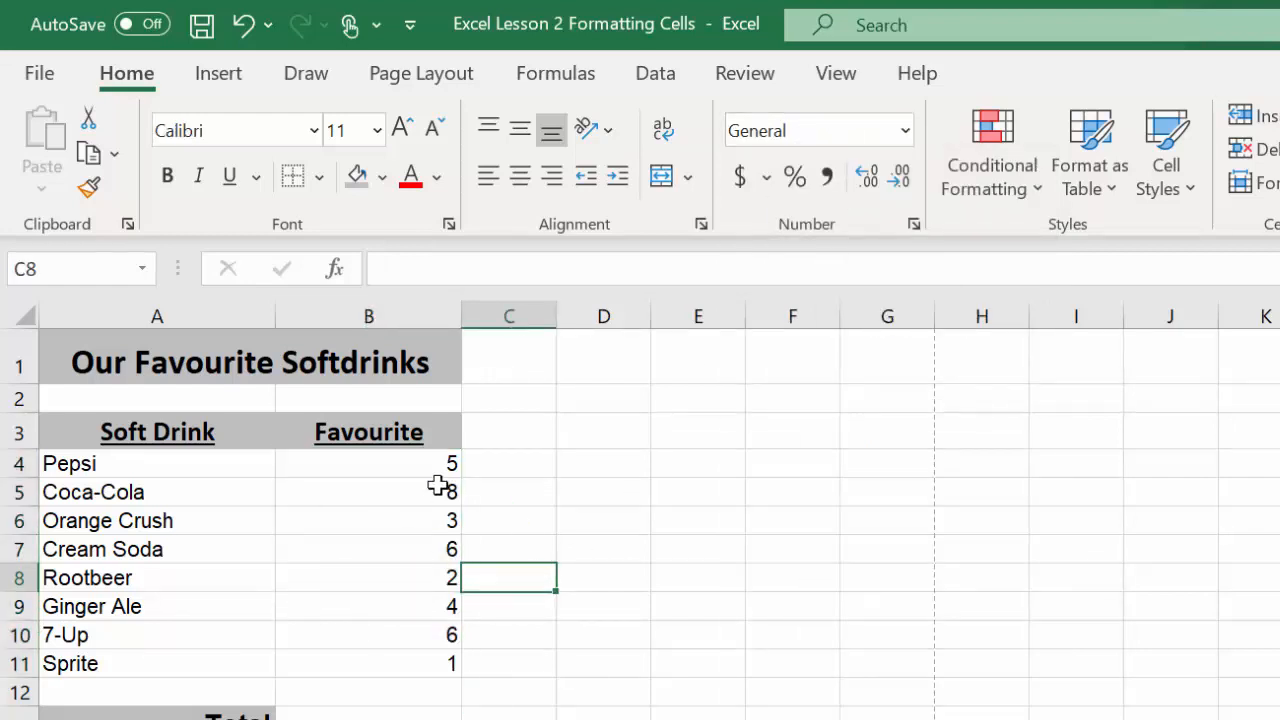